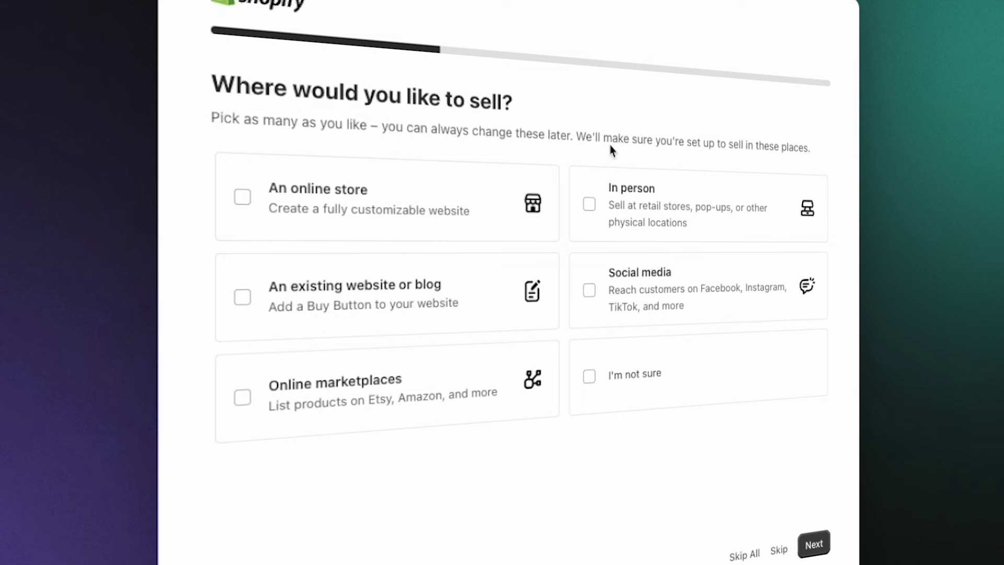
# Choose an online store and social media as the places to sell, and products bought or made myself as the first products
pyautogui.click(243, 198)
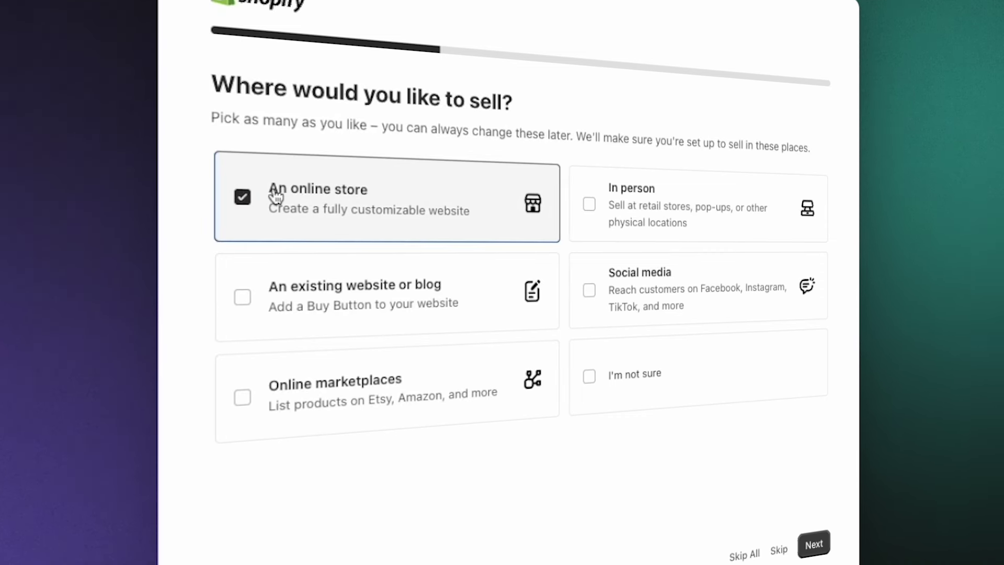
pyautogui.click(589, 291)
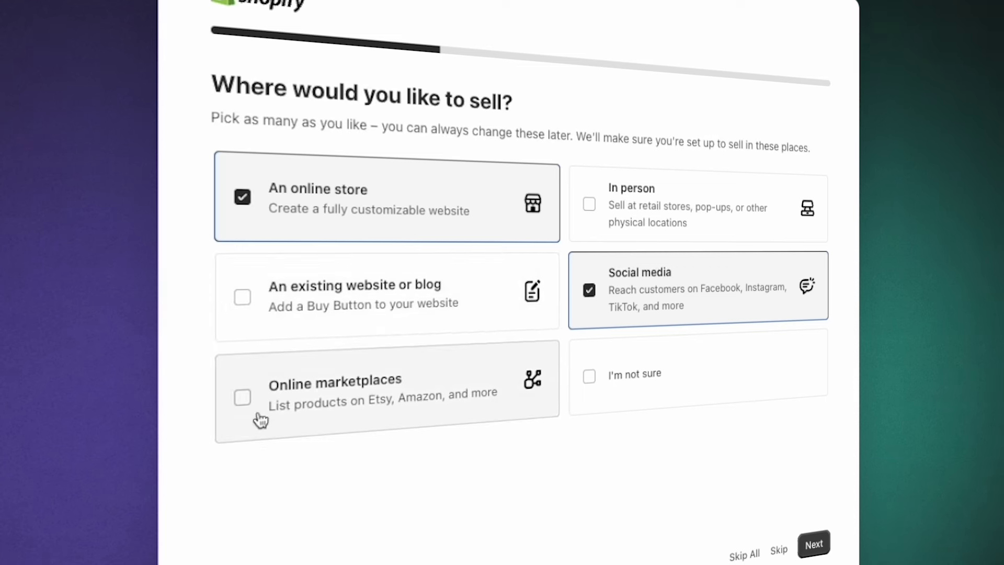
pyautogui.click(814, 546)
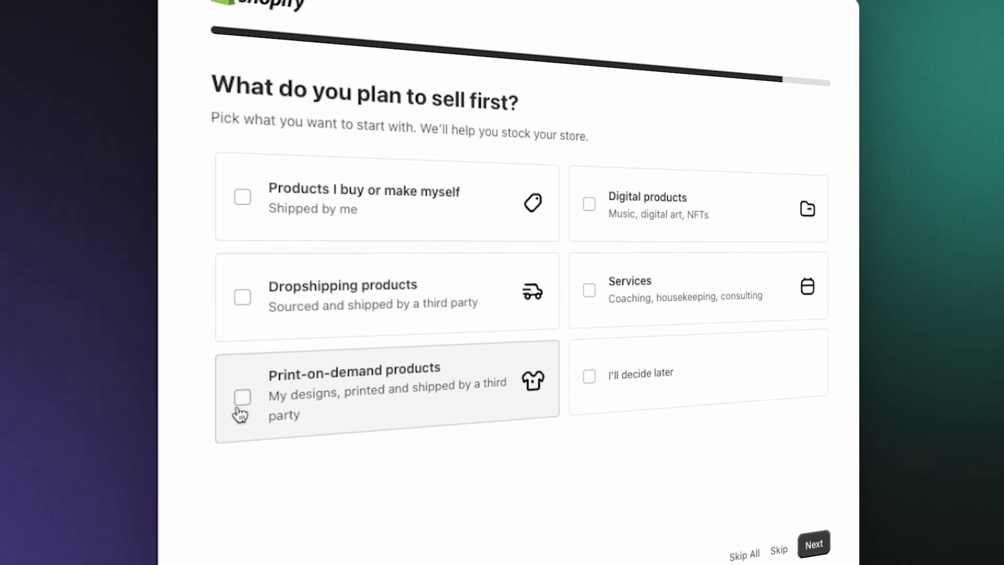
pyautogui.click(243, 207)
pyautogui.click(818, 548)
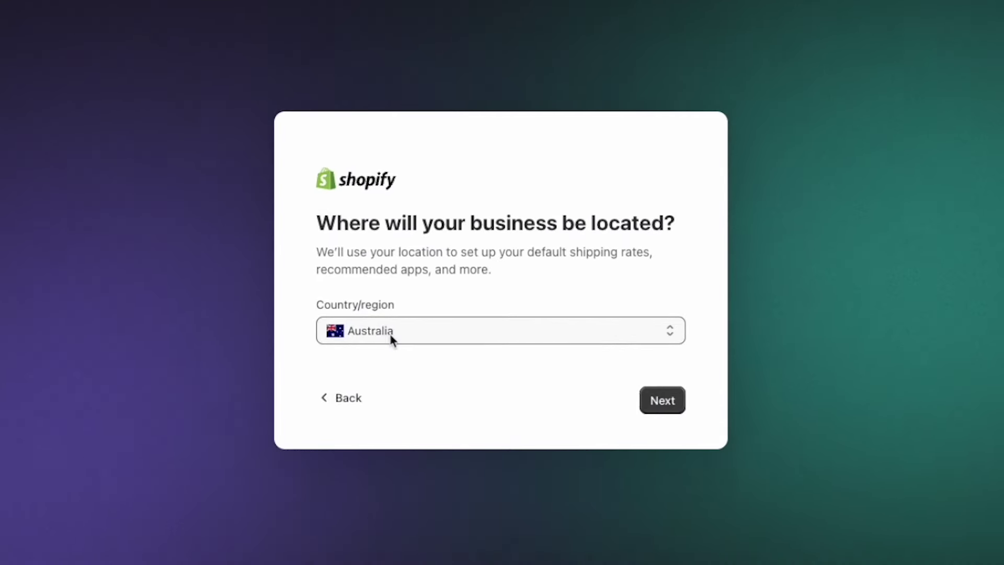
# Set the business location to Australia and sign up for the Shopify account with Google
pyautogui.click(391, 335)
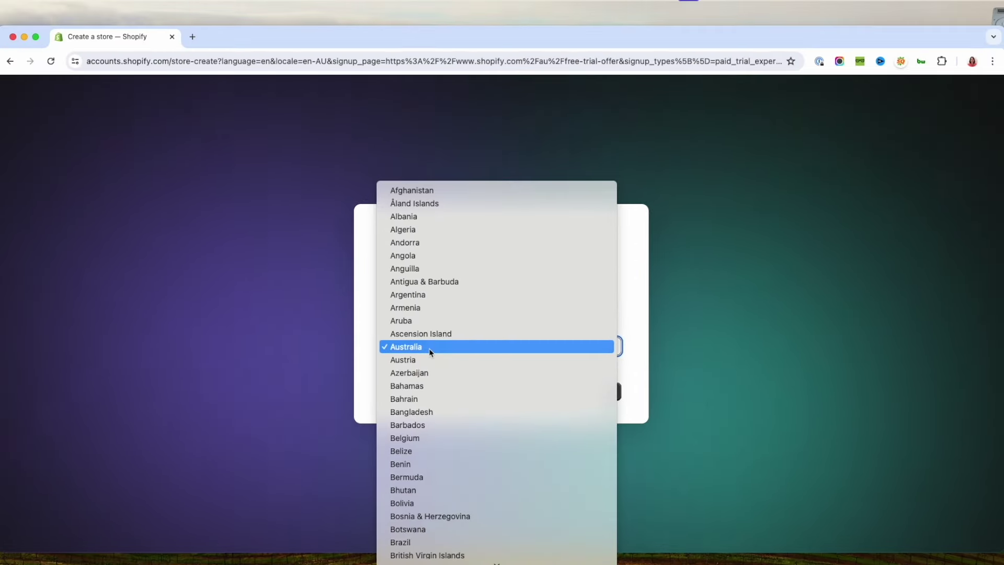
pyautogui.click(431, 351)
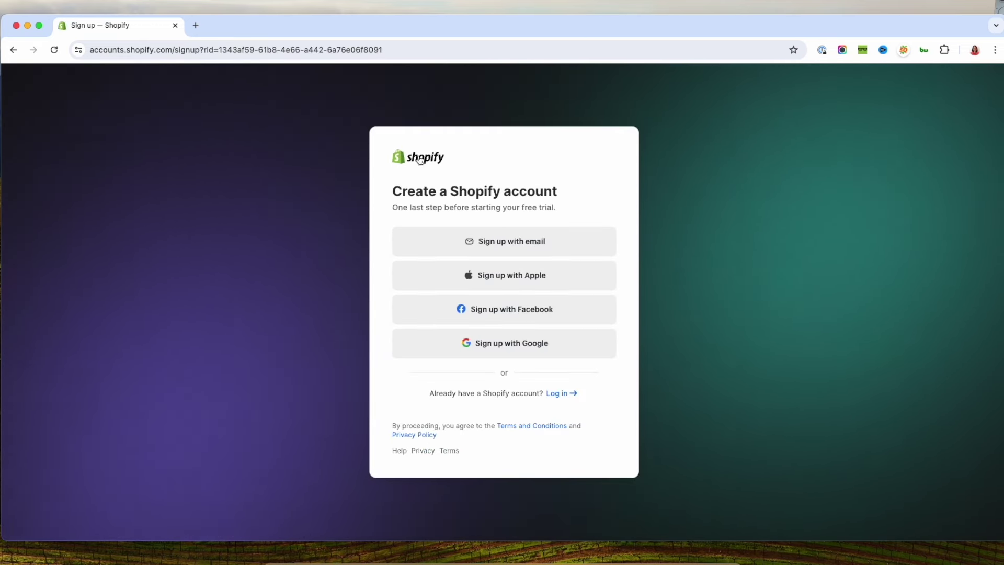
pyautogui.click(515, 344)
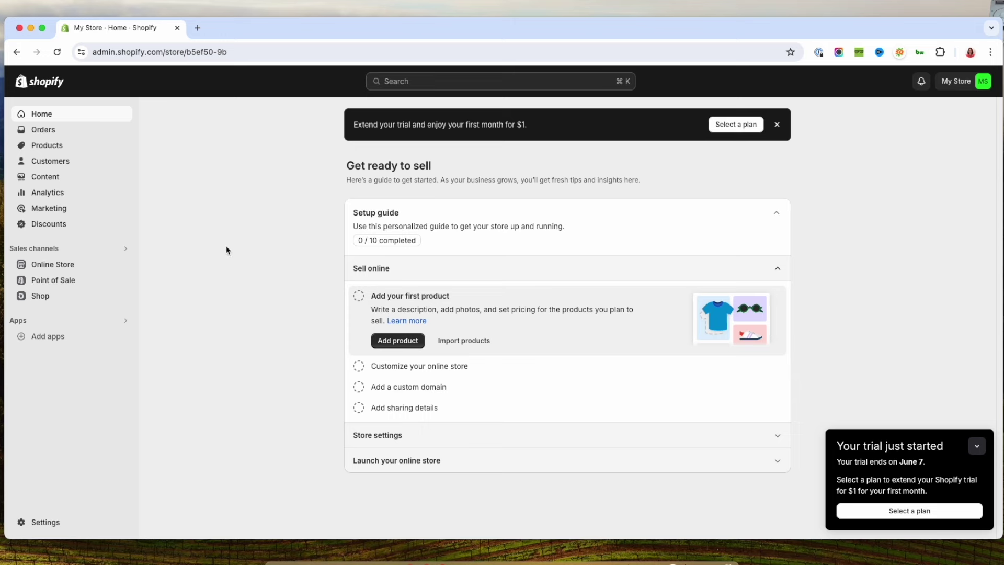
# Start adding the first product and title it "Luxury Pink Water Candle"
pyautogui.click(398, 343)
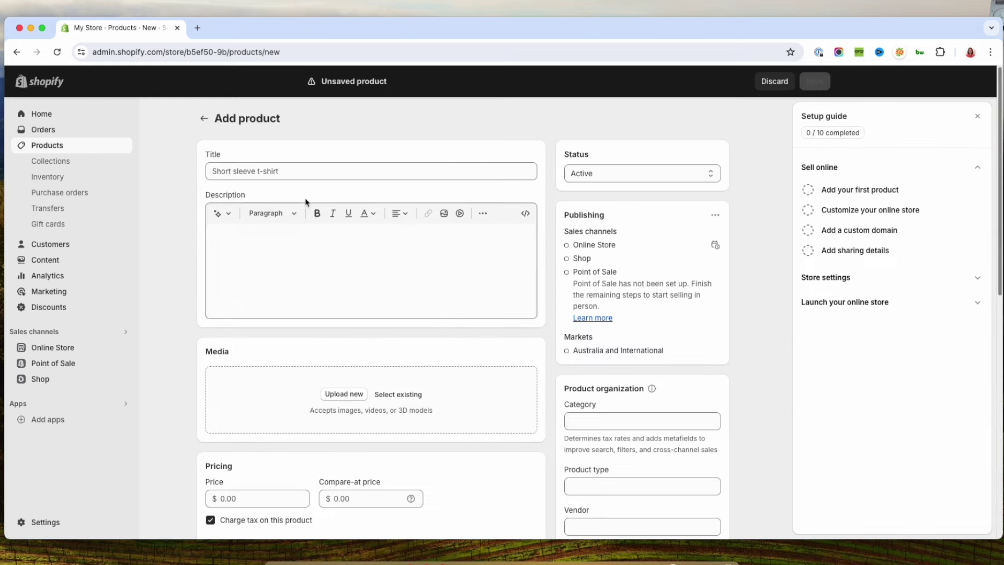
pyautogui.click(257, 171)
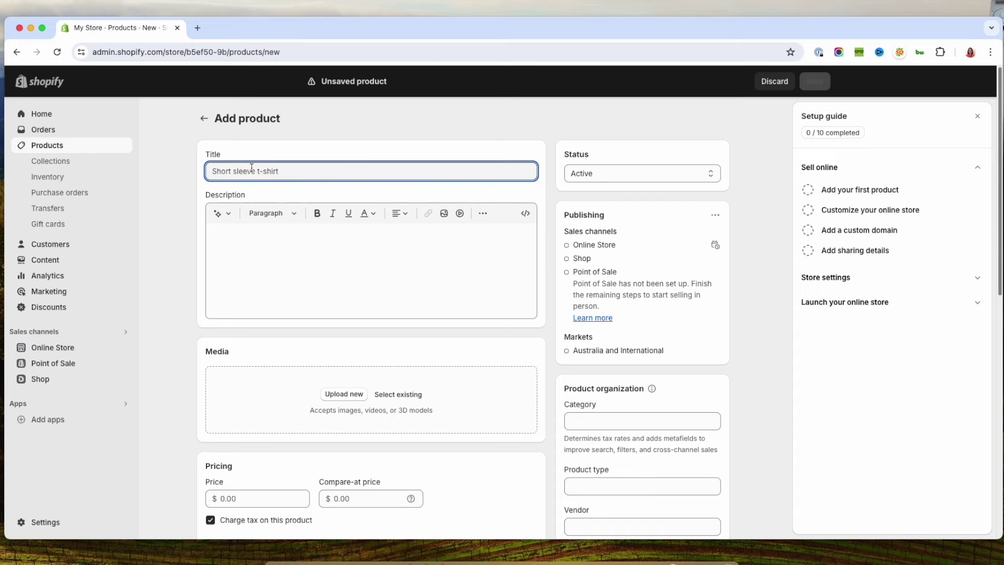
pyautogui.write('Luxury Pink Water Candle')
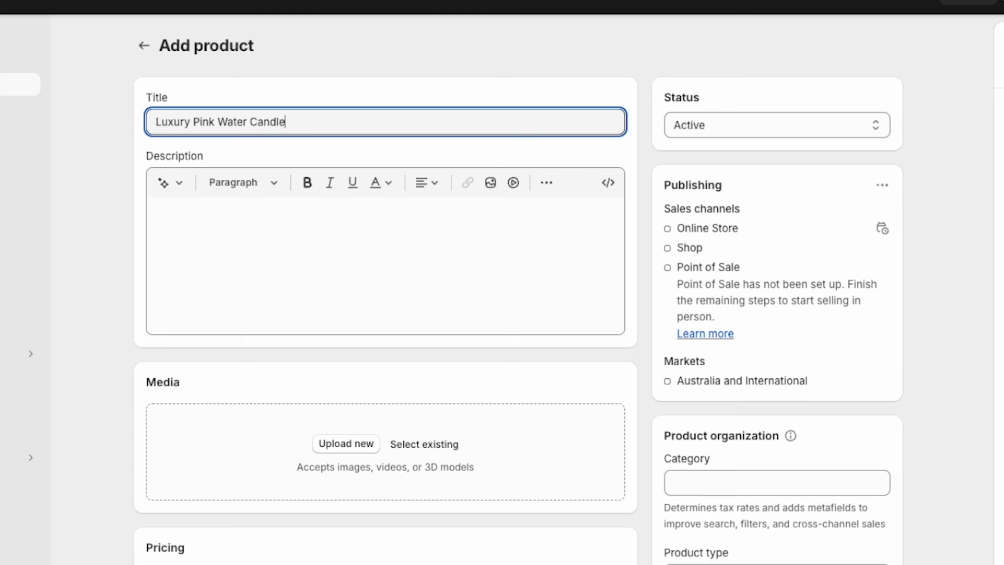
# Generate a product description from the keywords "water candle, pink, home decor" in the Expert tone and keep the generated text
pyautogui.click(170, 184)
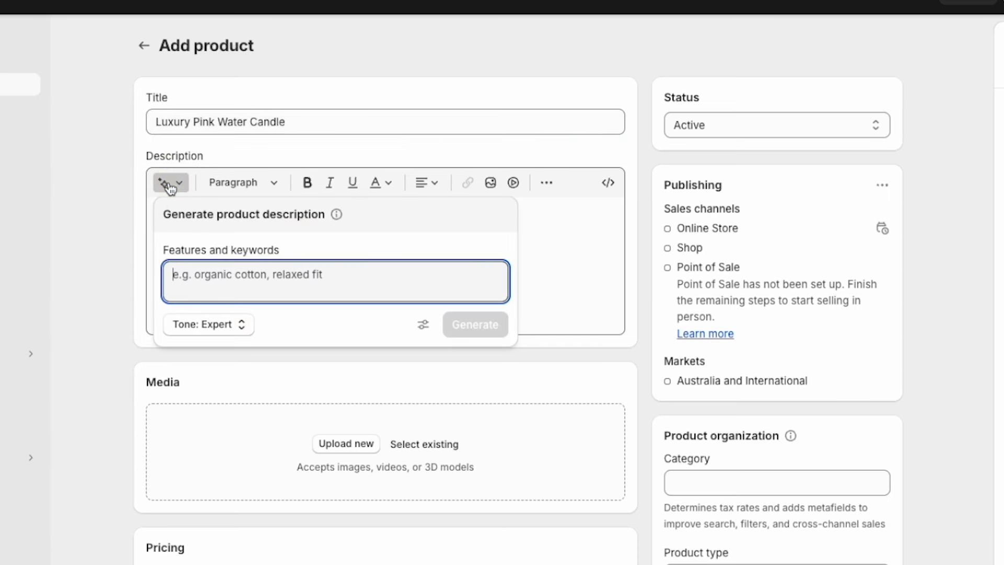
pyautogui.write('water candle, pink,')
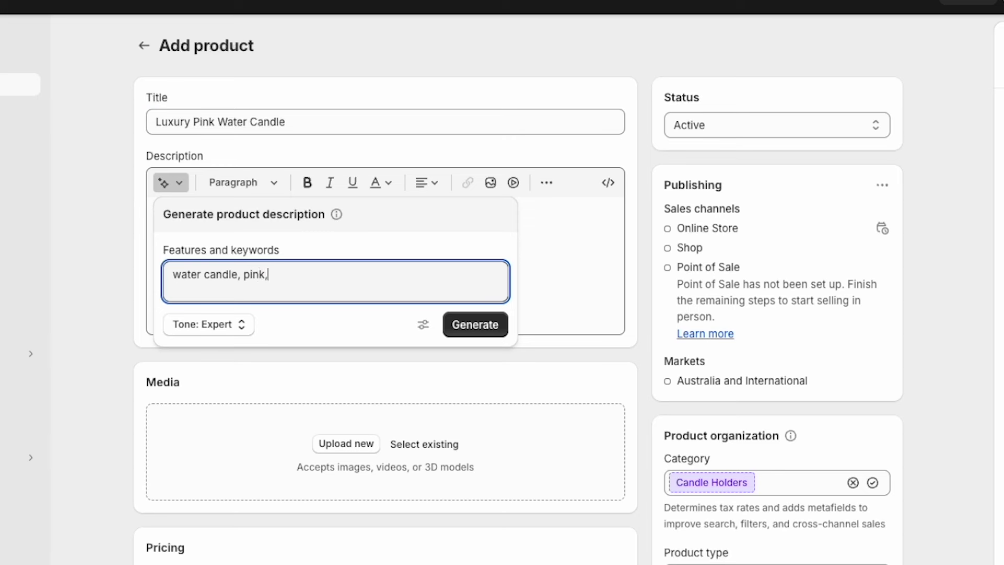
pyautogui.write(' home decor')
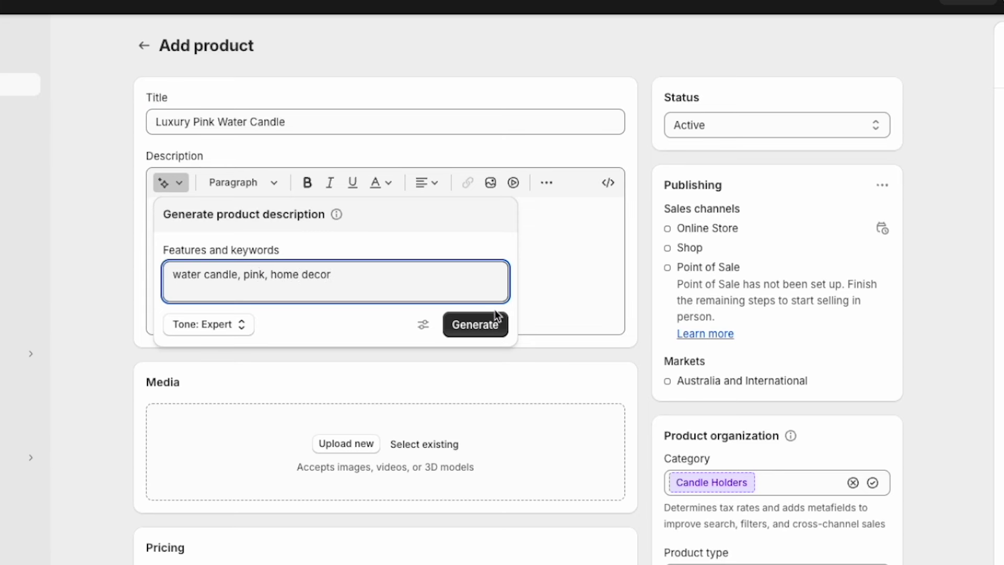
pyautogui.click(484, 325)
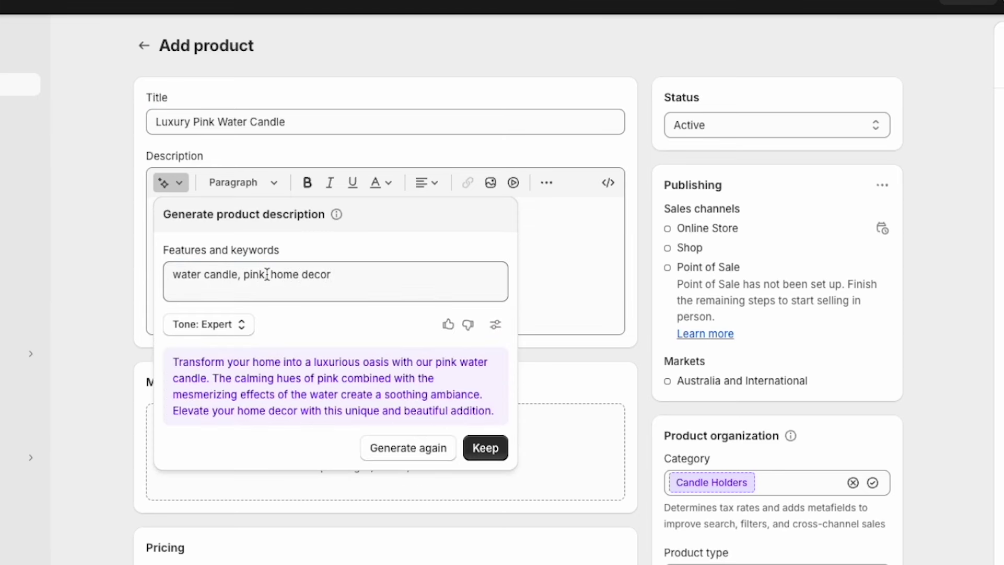
pyautogui.click(485, 449)
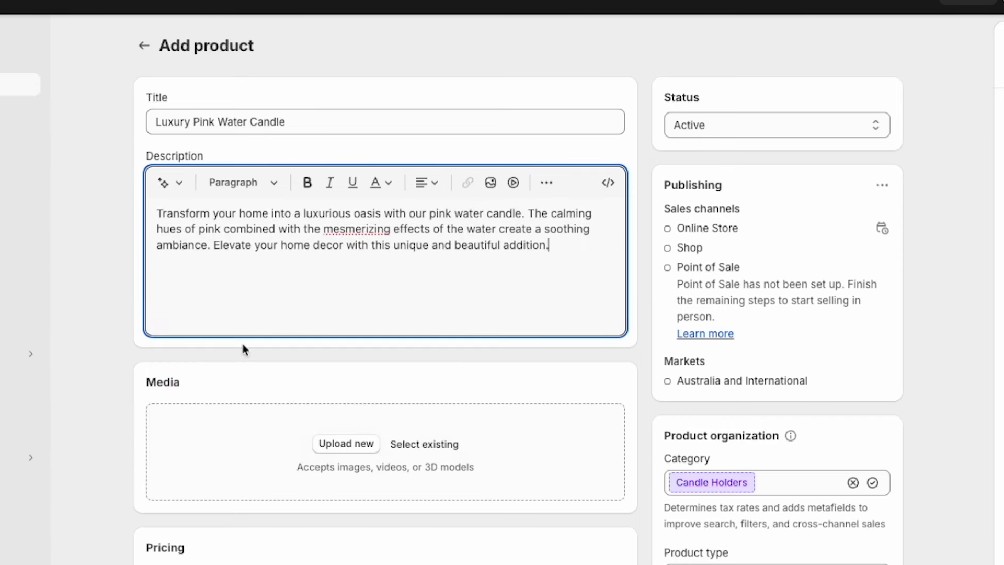
# Upload candle ig post.png as the product's media and set its price to $37.90
pyautogui.click(331, 447)
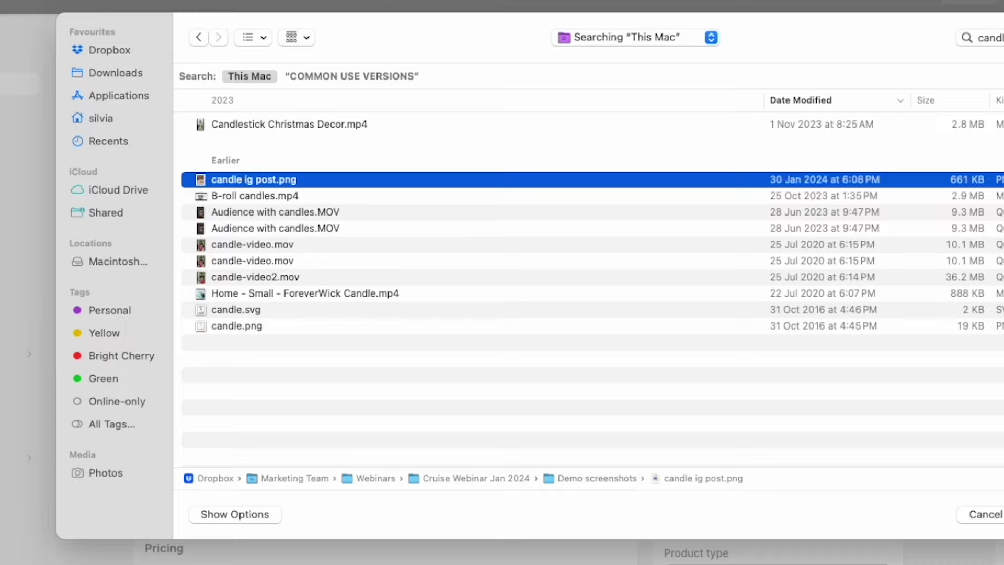
pyautogui.press('Return')
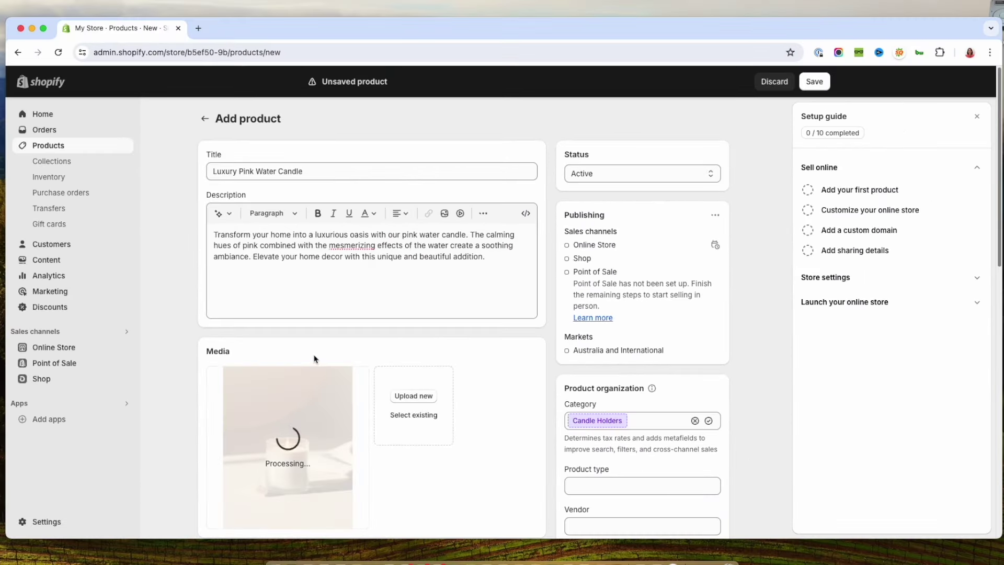
pyautogui.scroll(-3, 335, 335)
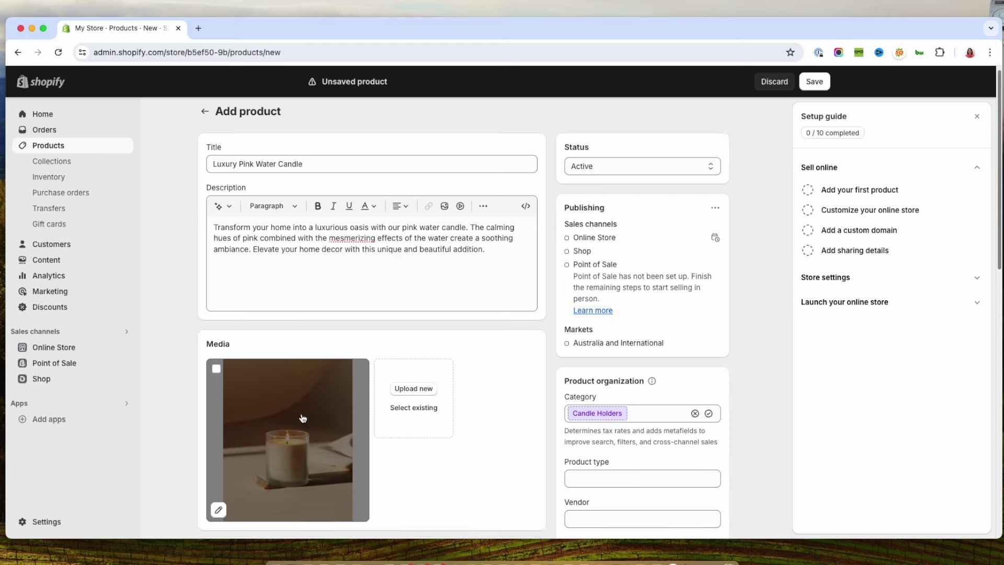
pyautogui.scroll(-2, 352, 292)
pyautogui.click(248, 389)
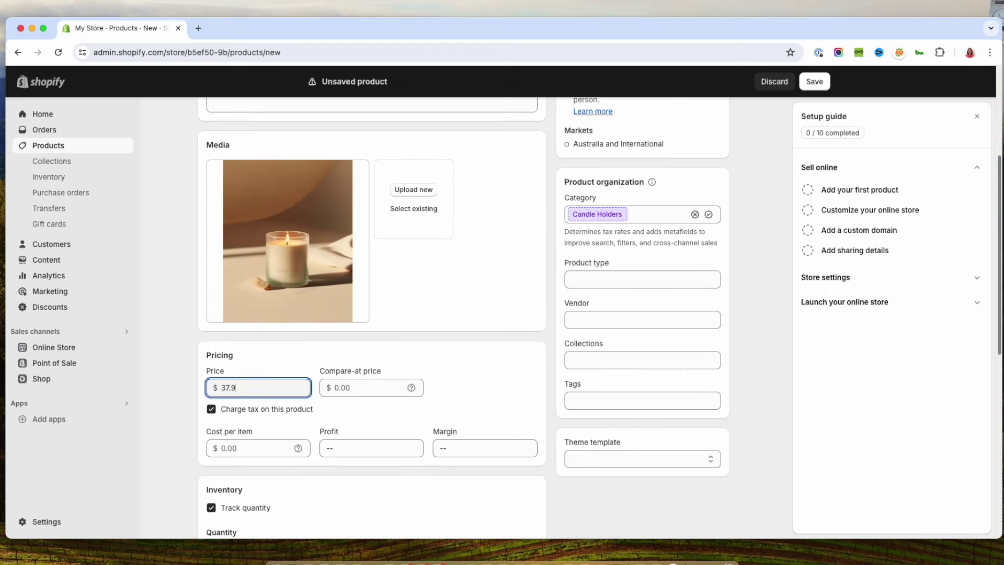
pyautogui.click(493, 384)
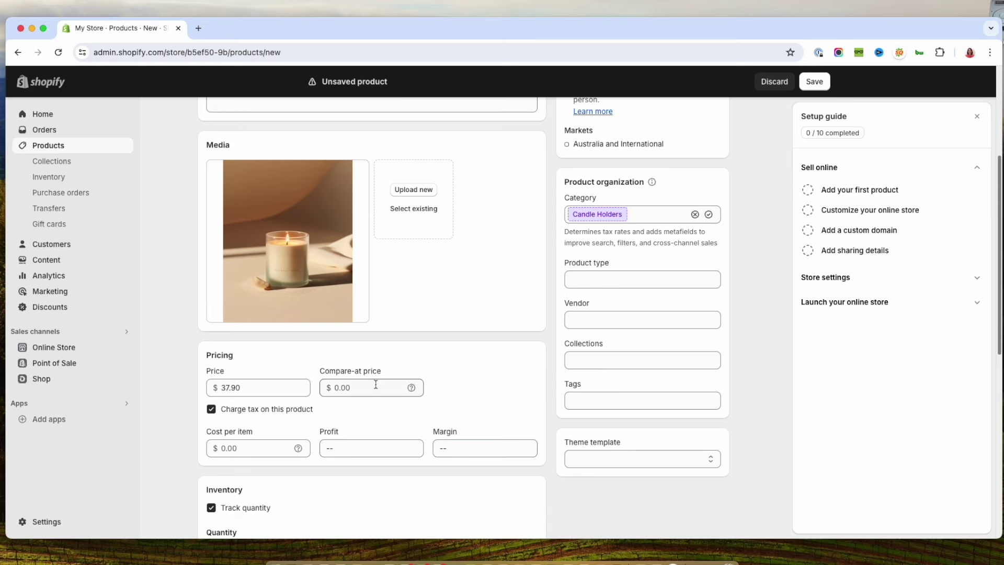
# Set the product's shipping weight to 450 g
pyautogui.scroll(-5, 324, 425)
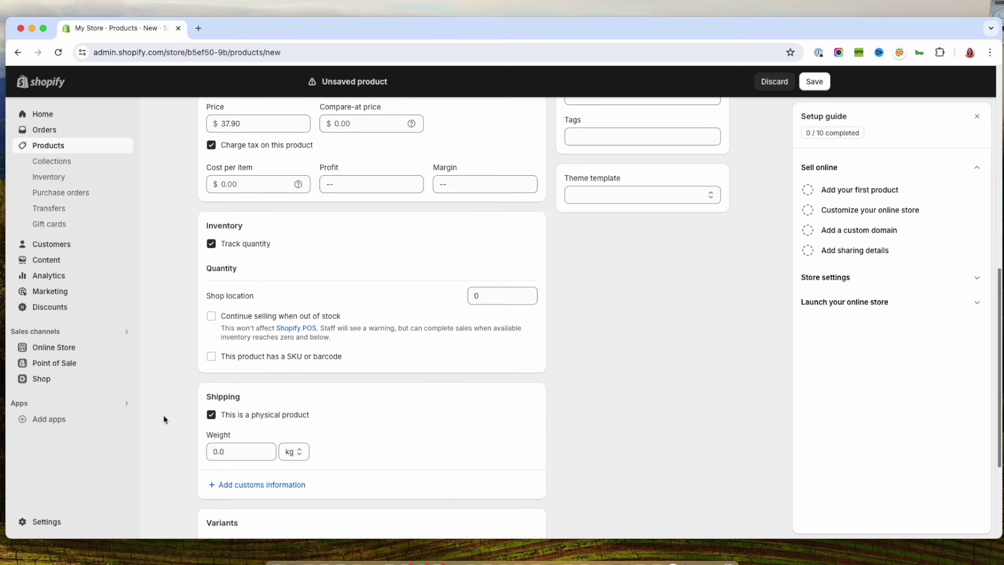
pyautogui.scroll(-2, 166, 447)
pyautogui.click(235, 366)
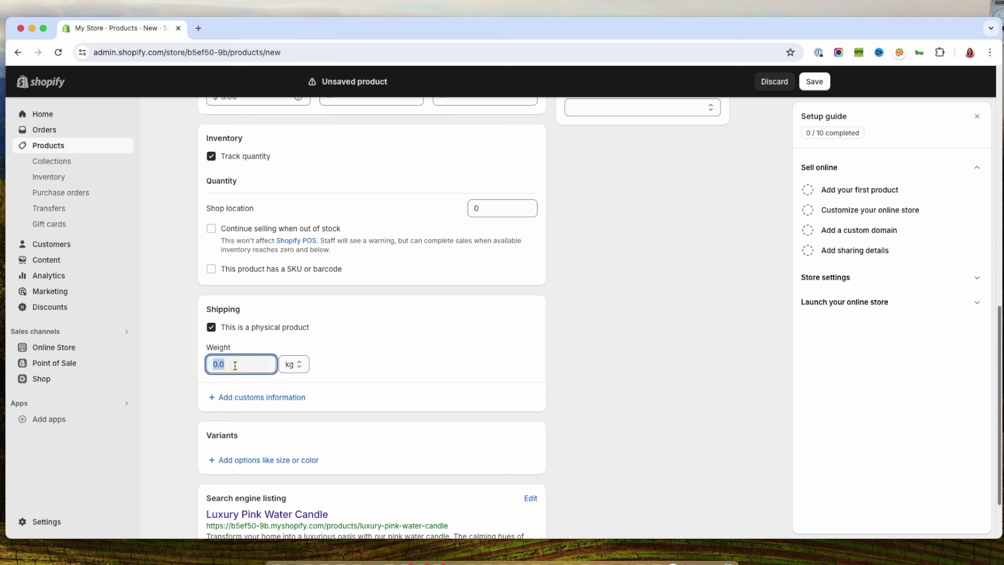
pyautogui.click(299, 365)
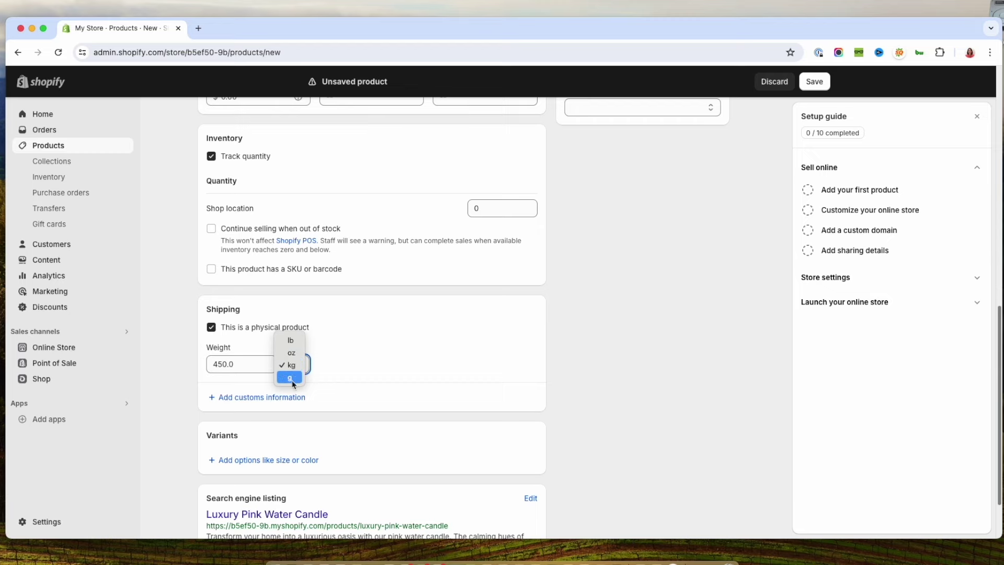
pyautogui.click(293, 382)
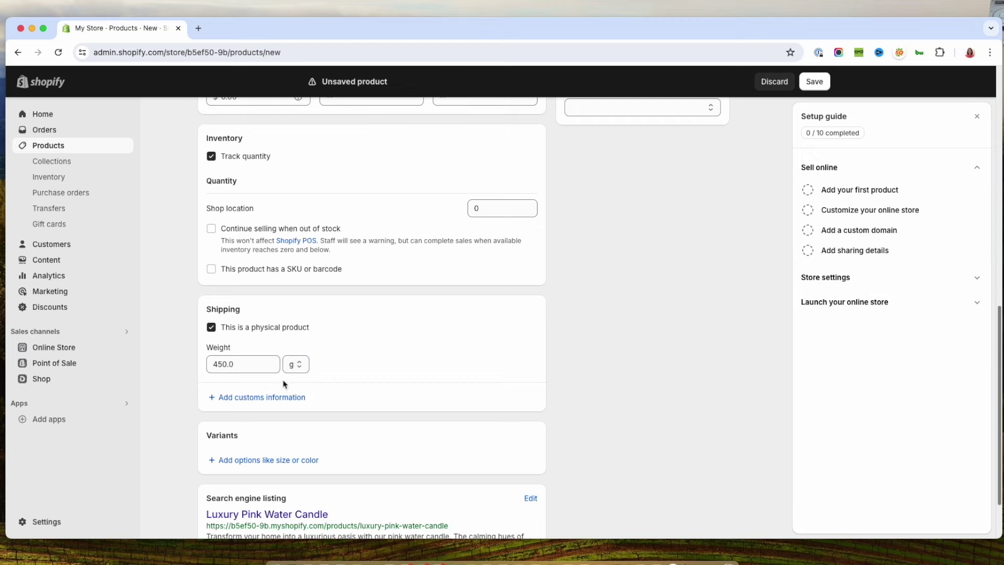
# Add a Size variant option with the values Medium, Large and Small
pyautogui.scroll(-3, 325, 419)
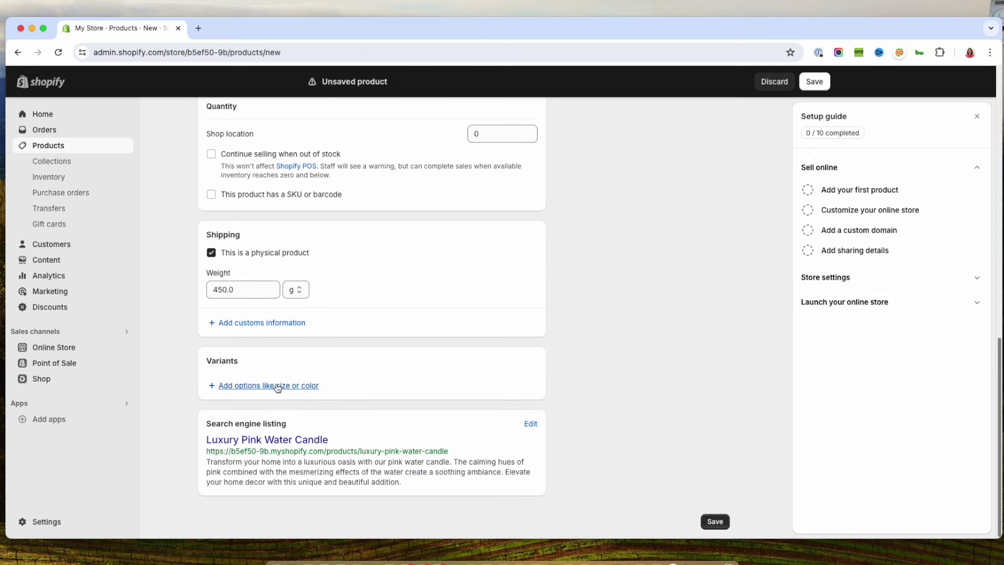
pyautogui.click(268, 384)
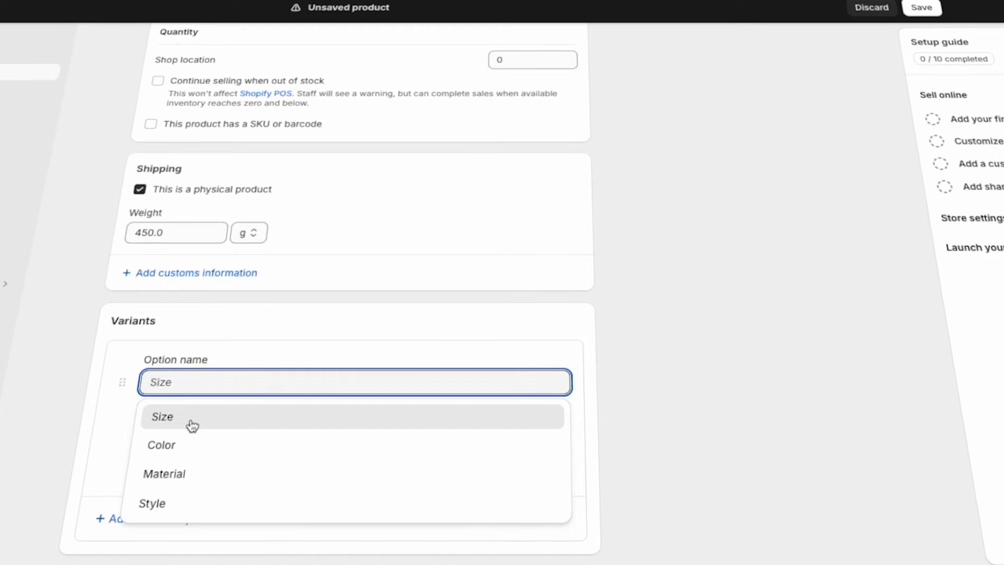
pyautogui.click(192, 426)
pyautogui.click(172, 440)
pyautogui.write('Med')
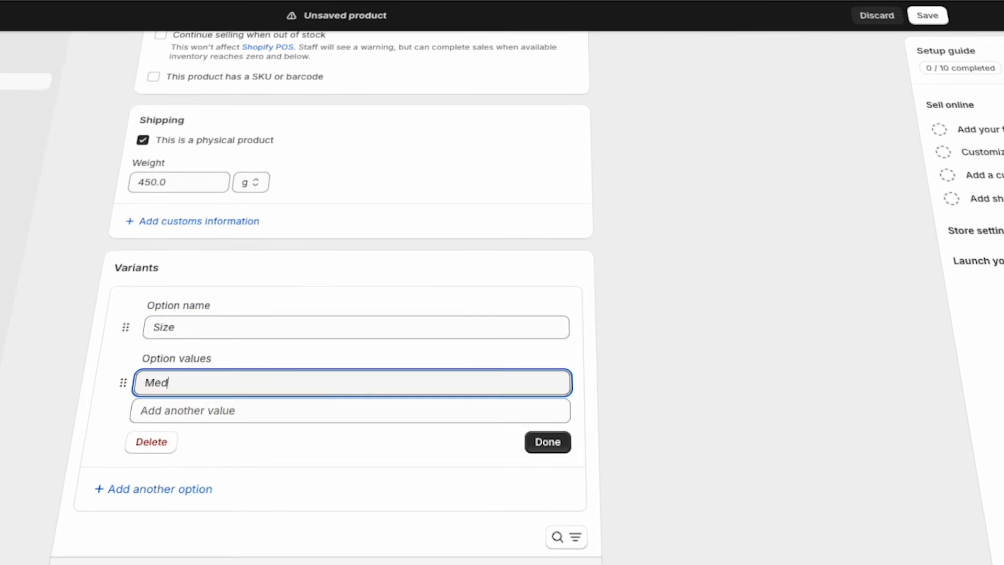
pyautogui.write('ium')
pyautogui.click(325, 413)
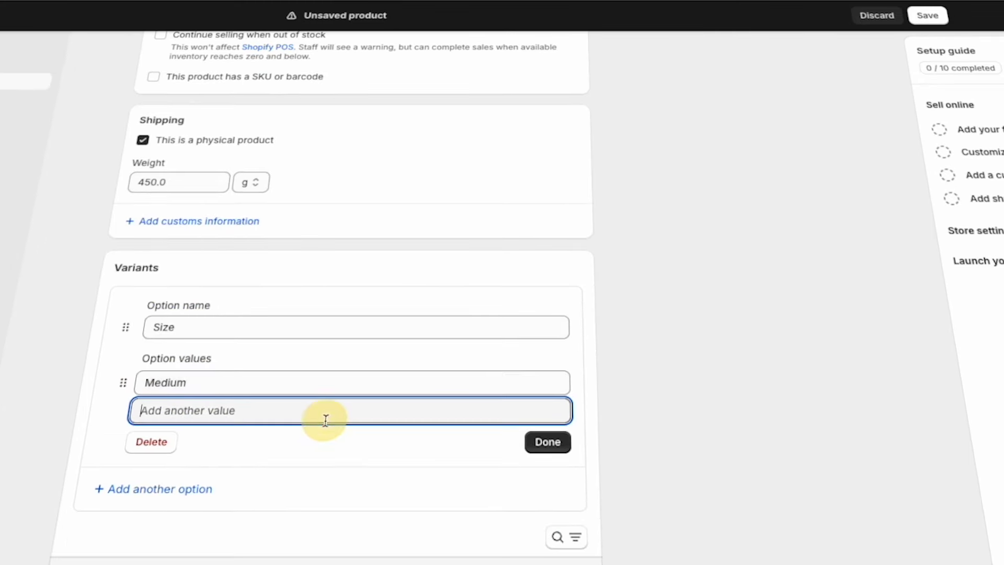
pyautogui.write('Large')
pyautogui.click(282, 439)
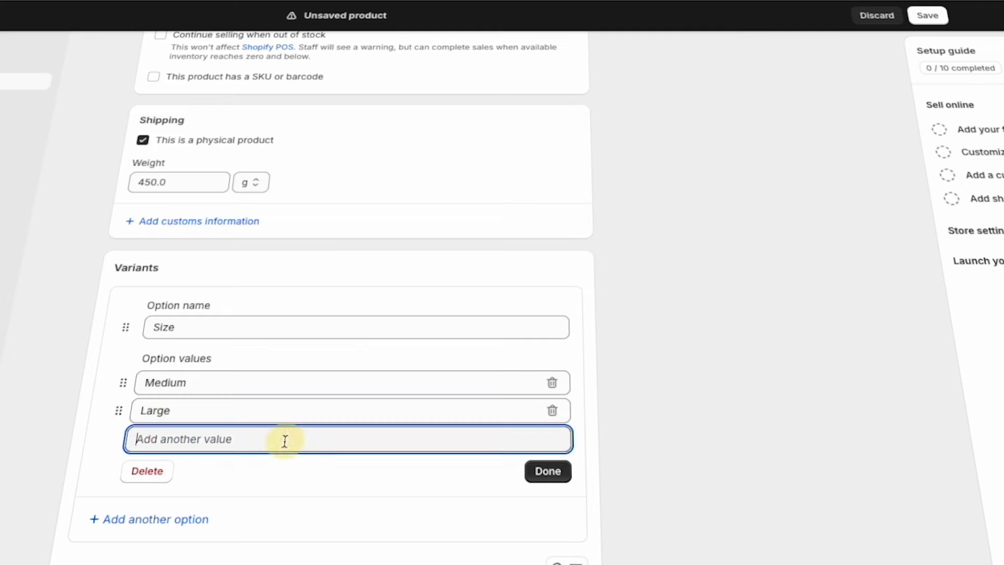
pyautogui.write('Small')
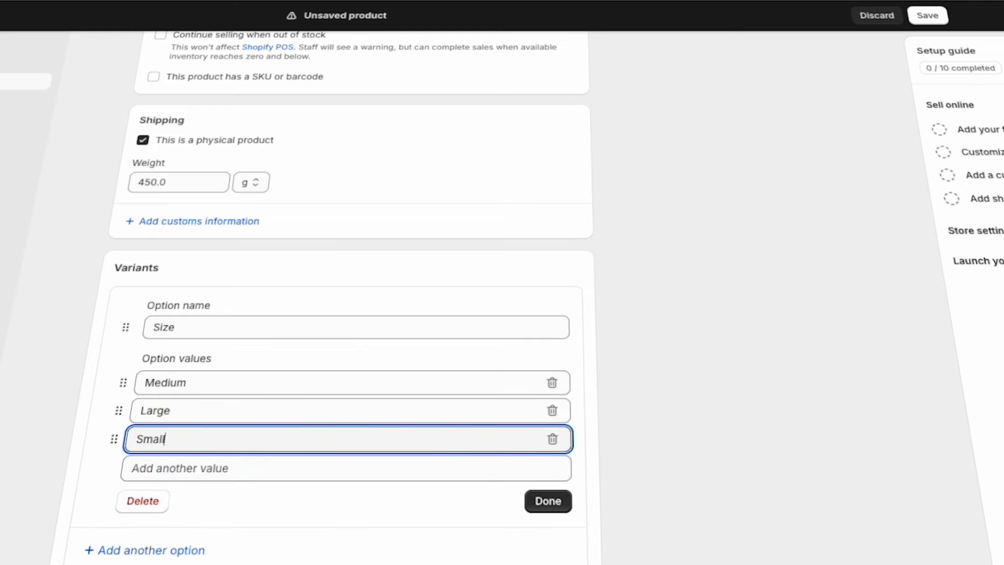
pyautogui.click(562, 504)
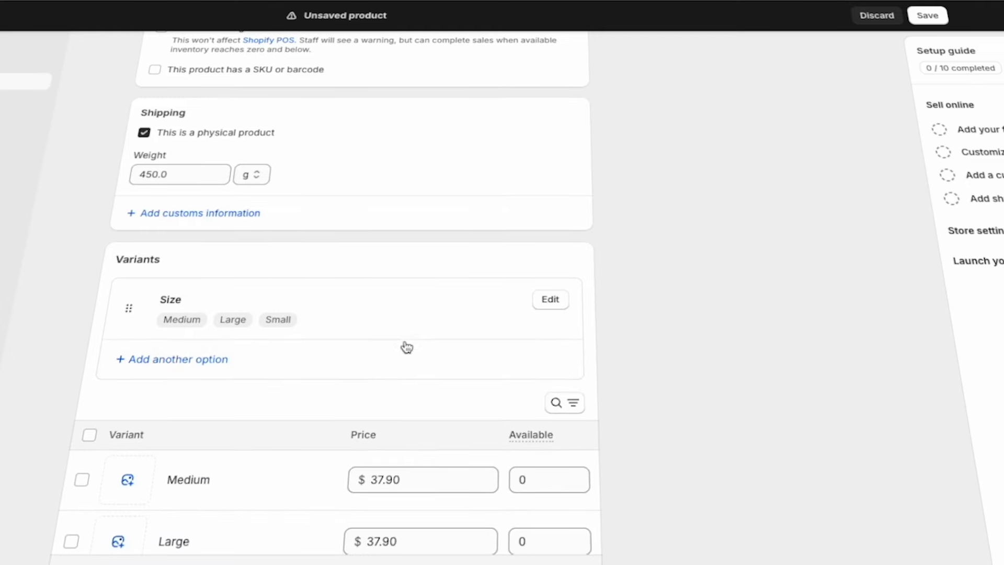
# Set the Large variant's price to $45.90 and the Small variant's price to $31.97
pyautogui.scroll(-4, 406, 346)
pyautogui.doubleClick(414, 246)
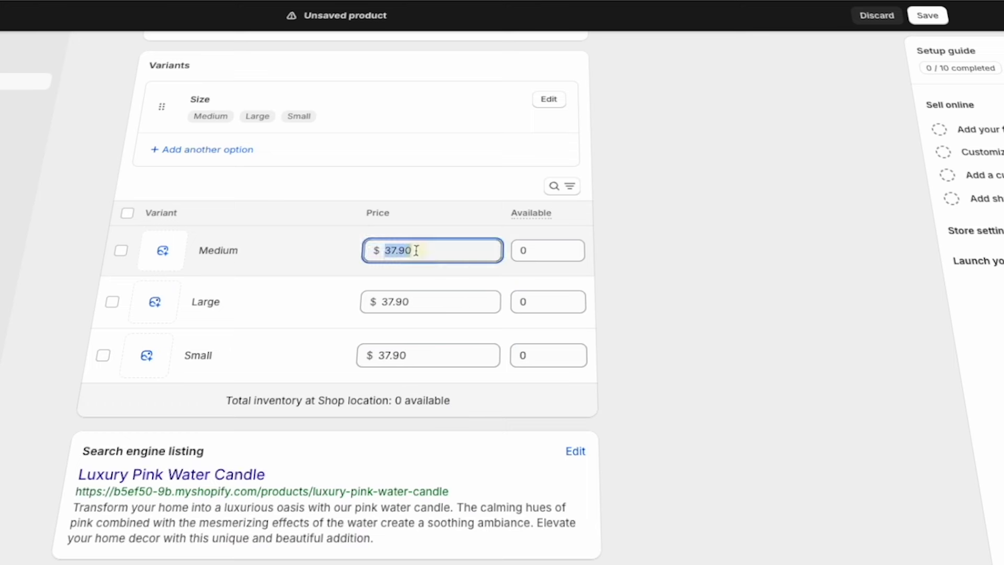
pyautogui.doubleClick(420, 296)
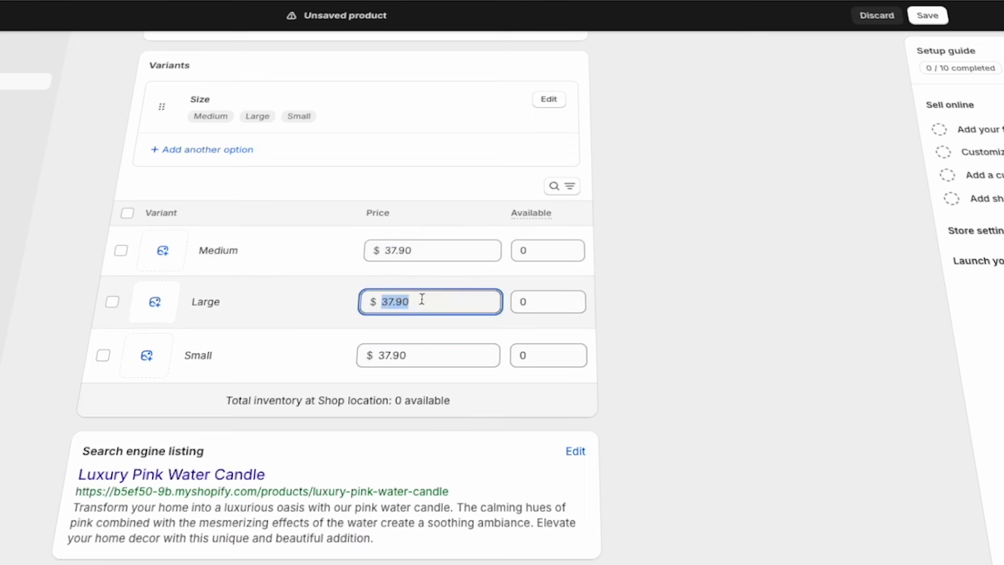
pyautogui.write('45.9')
pyautogui.doubleClick(444, 360)
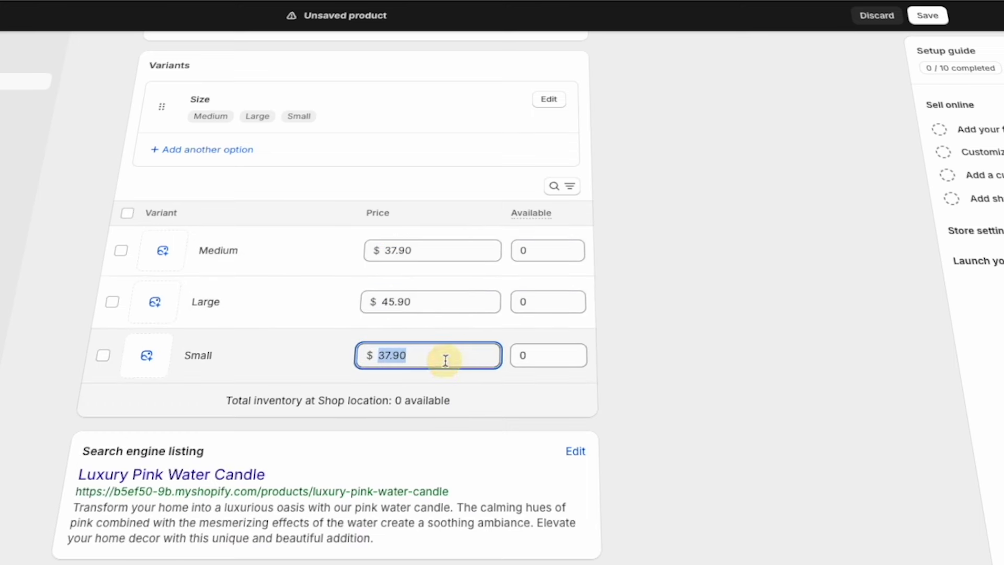
pyautogui.write('3')
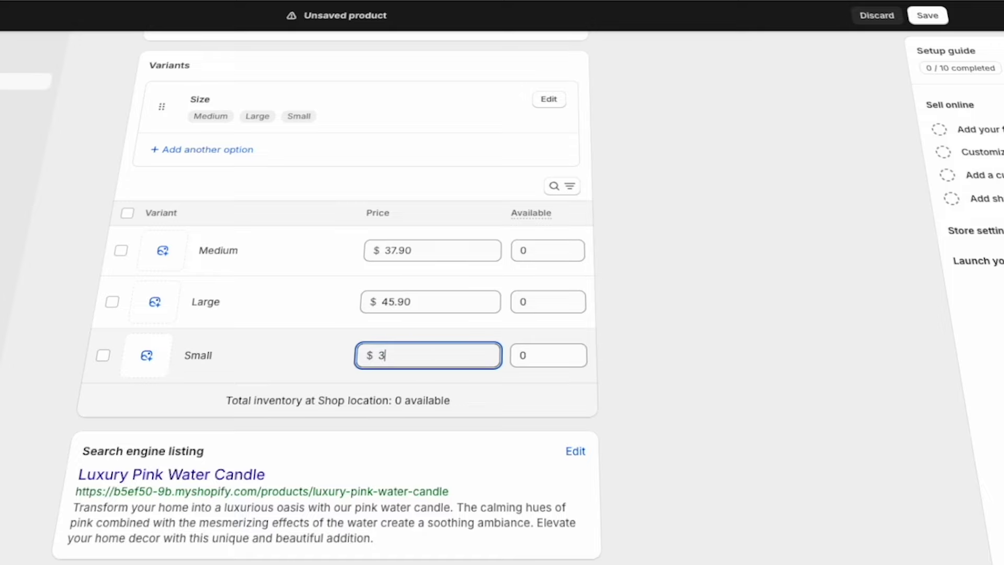
pyautogui.write('1.97')
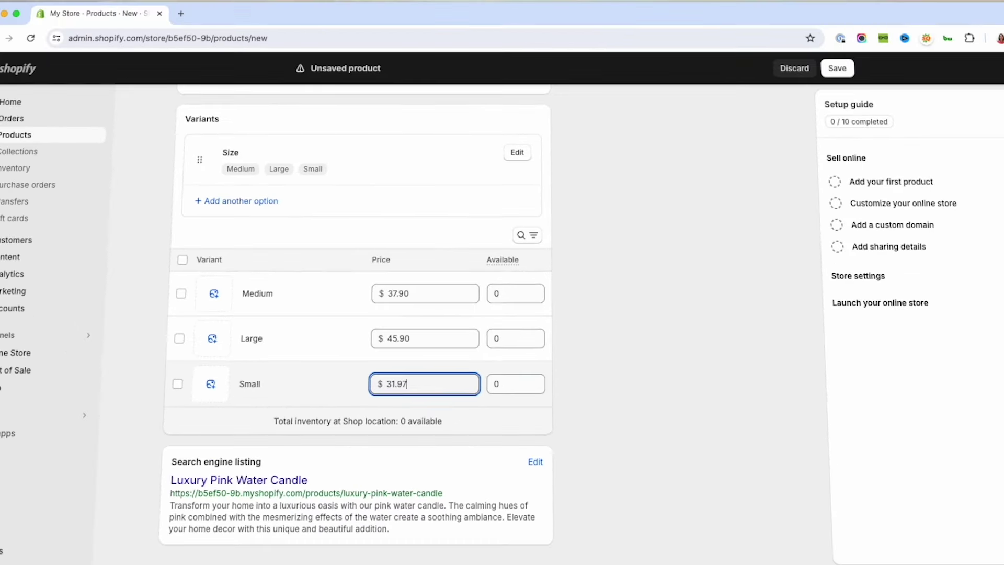
pyautogui.click(566, 402)
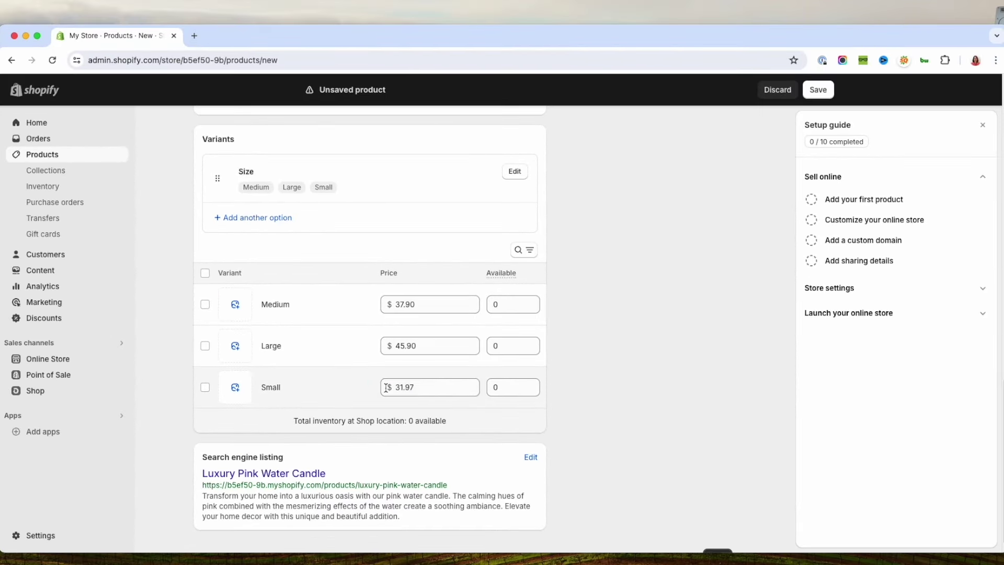
# Keep the product's status as Active and save the new product
pyautogui.scroll(-1, 370, 458)
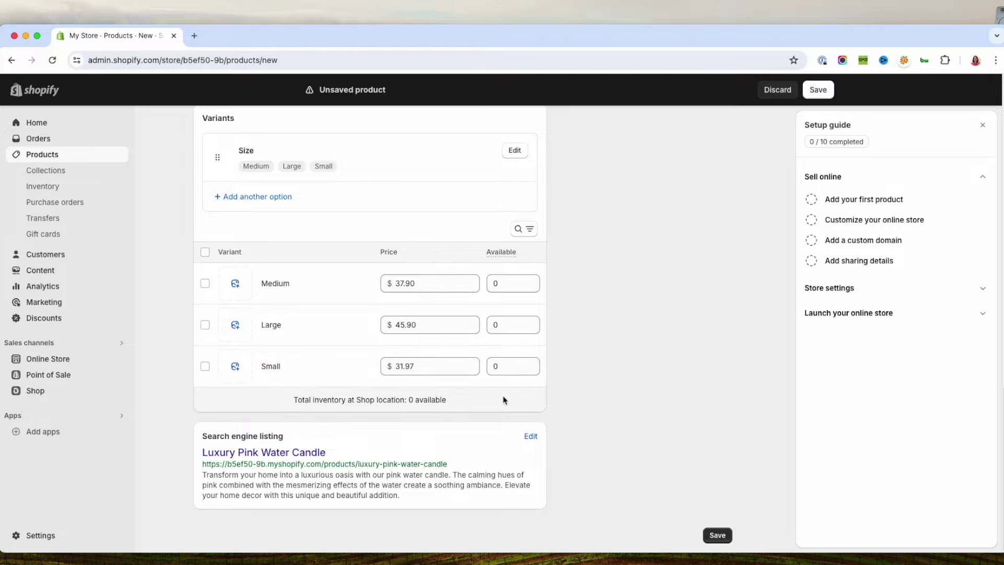
pyautogui.scroll(6, 449, 233)
pyautogui.scroll(10, 448, 234)
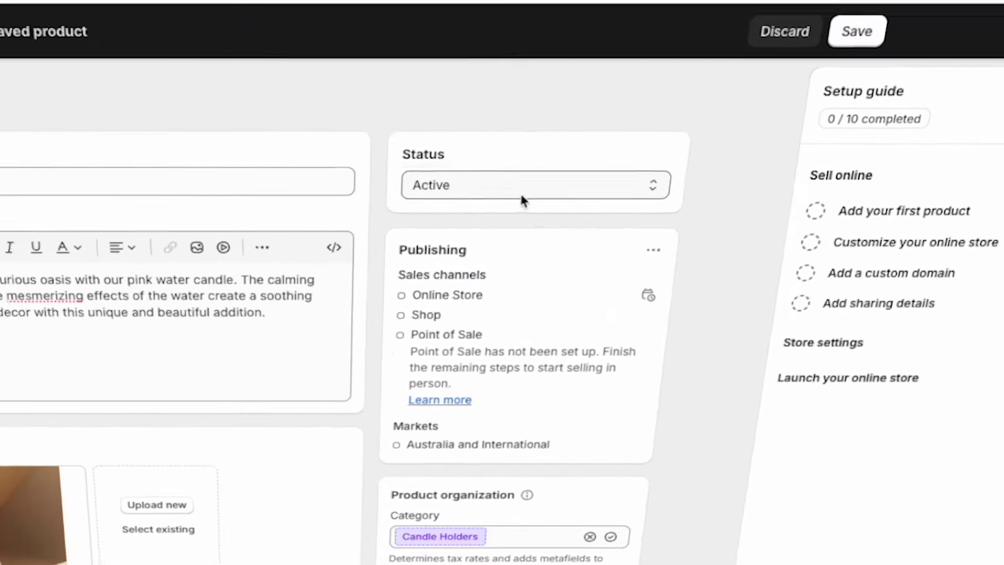
pyautogui.click(596, 187)
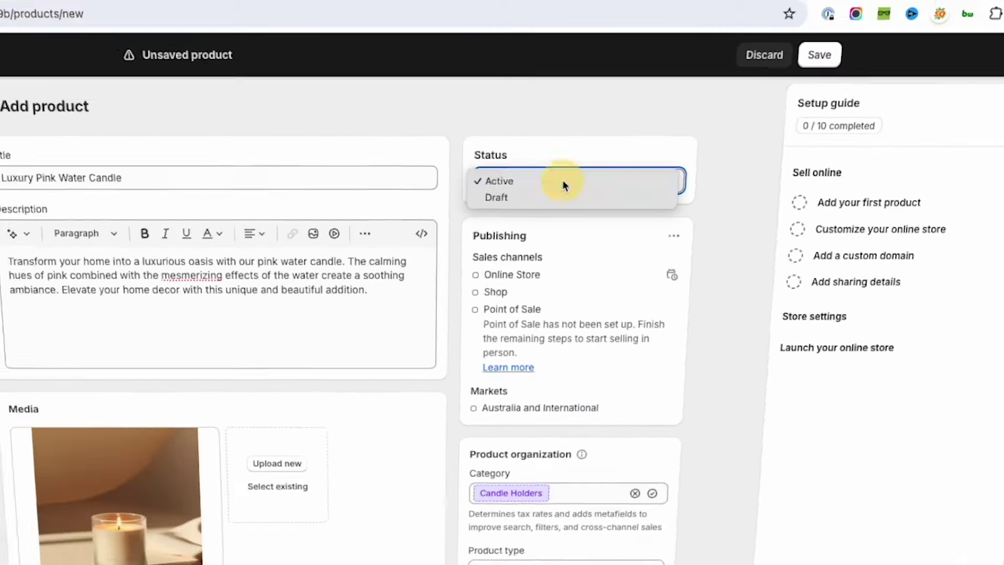
pyautogui.click(564, 186)
pyautogui.scroll(-5, 653, 476)
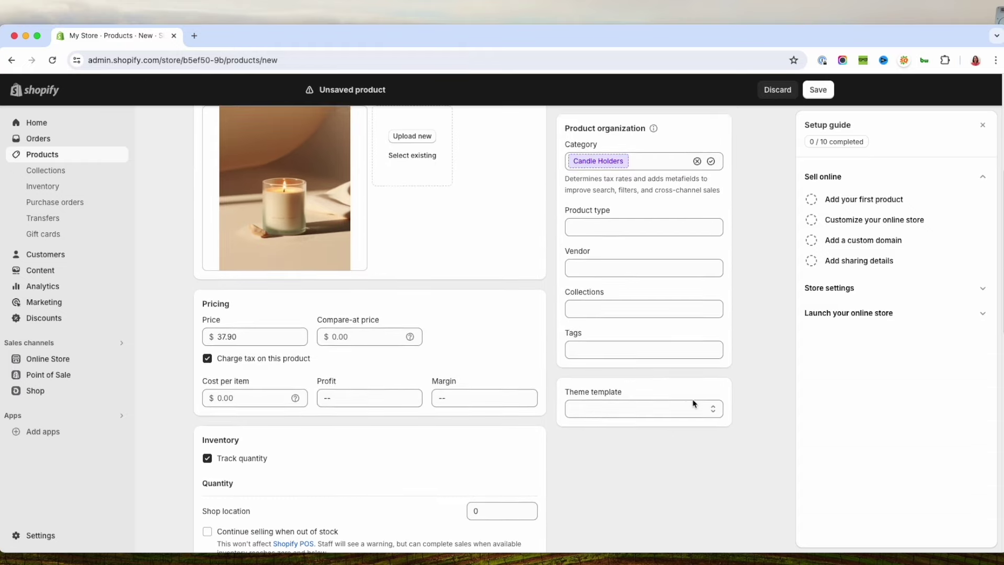
pyautogui.scroll(-10, 694, 404)
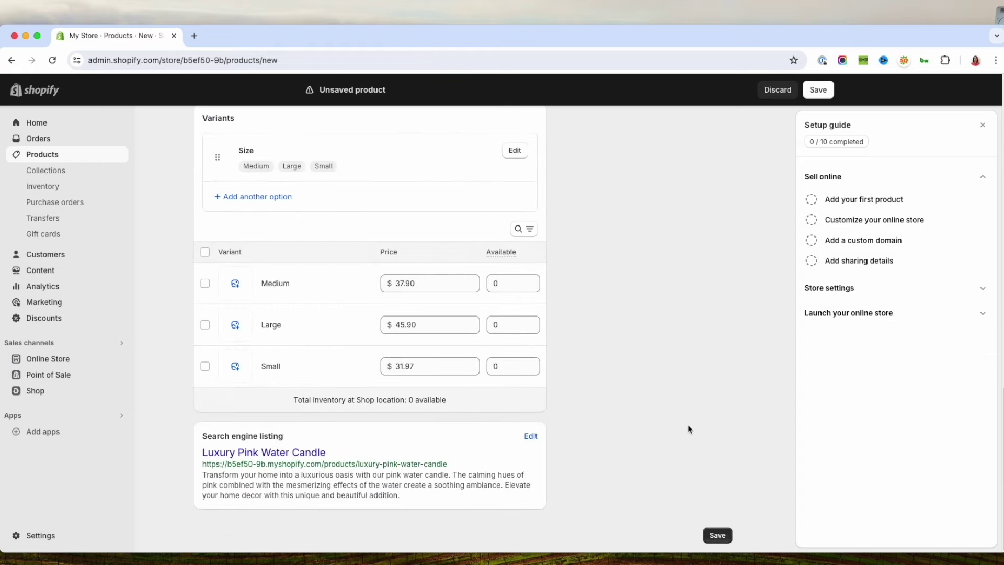
pyautogui.click(718, 535)
# Reopen the Luxury Pink Water Candle product, set available stock to 35 for Medium, 2 for Large and 1 for Small, and save
pyautogui.click(42, 154)
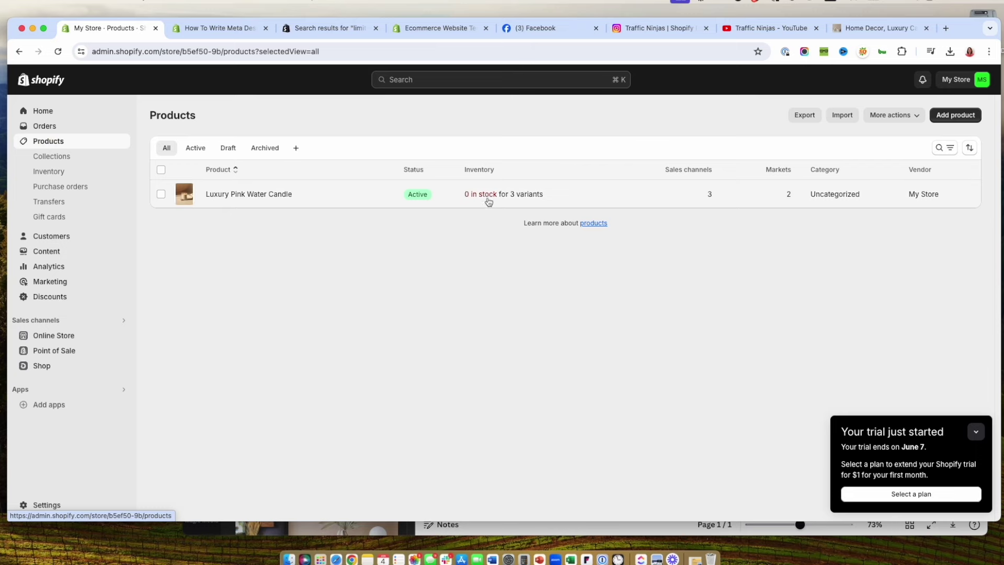
pyautogui.click(493, 198)
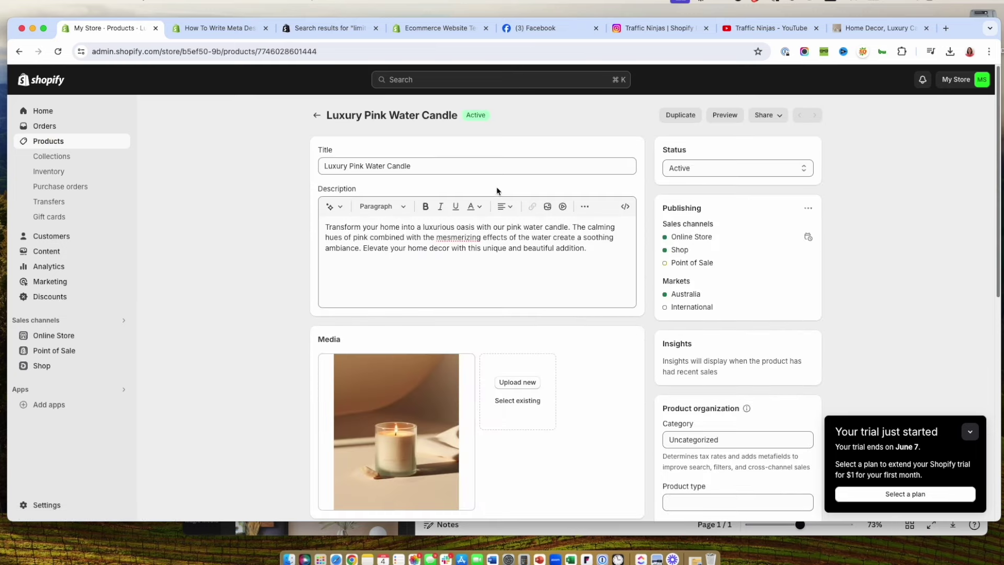
pyautogui.scroll(-8, 610, 439)
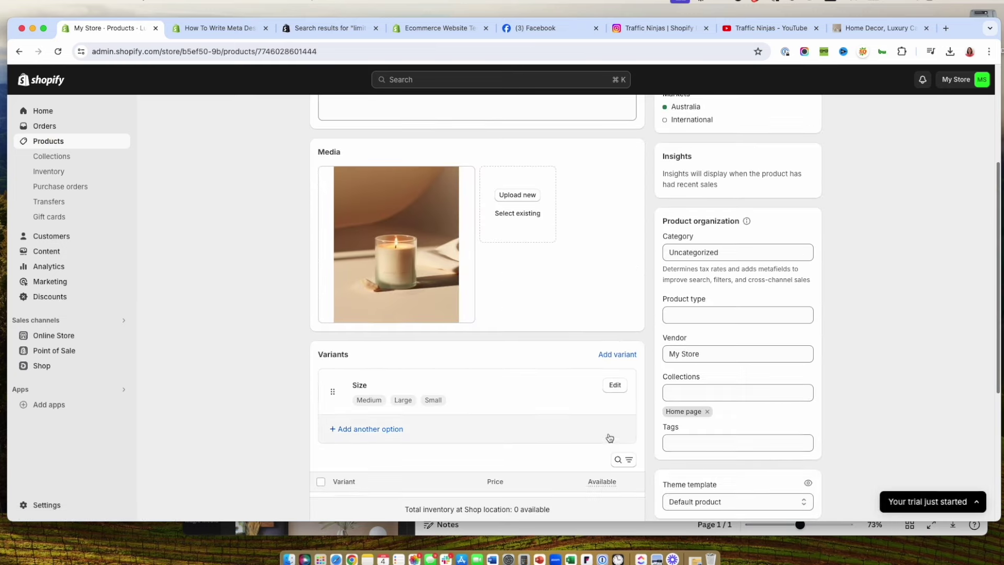
pyautogui.scroll(-3, 376, 392)
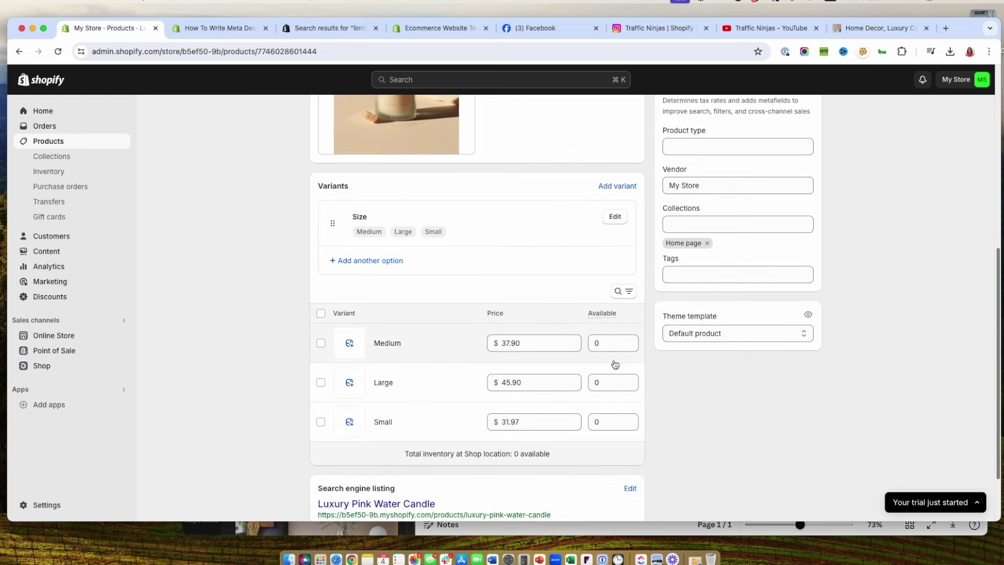
pyautogui.click(607, 343)
pyautogui.write('35')
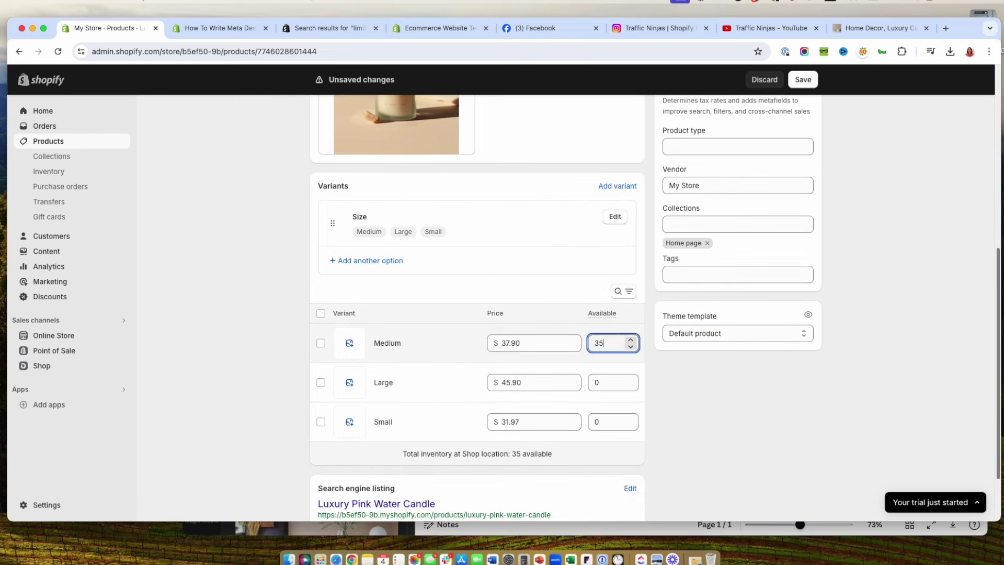
pyautogui.click(612, 381)
pyautogui.click(619, 421)
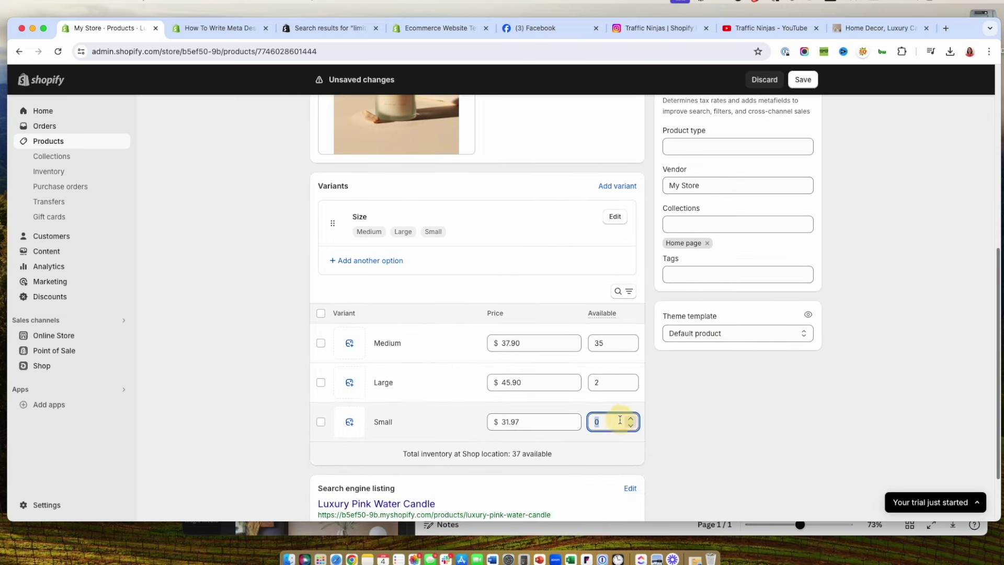
pyautogui.click(696, 422)
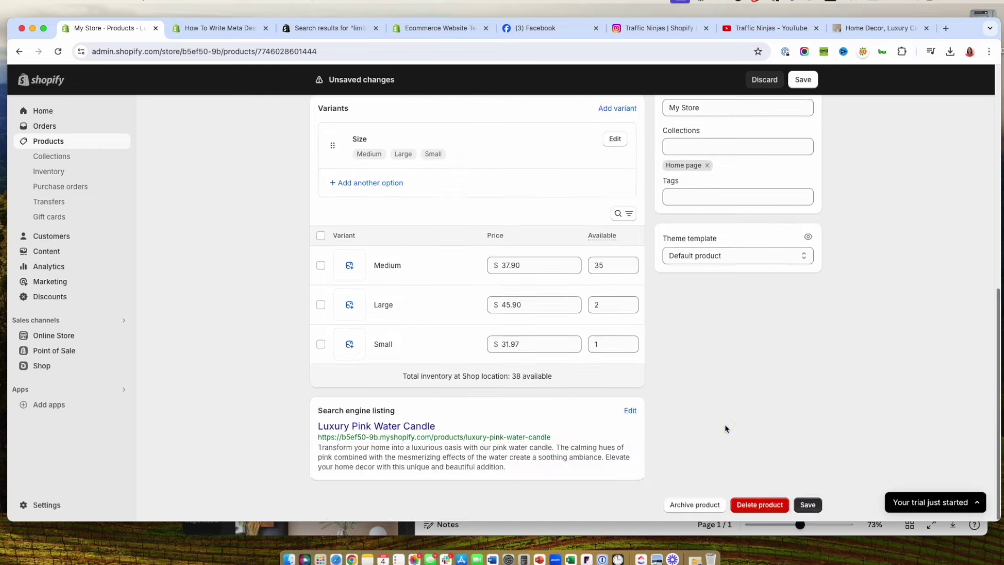
pyautogui.scroll(10, 725, 425)
pyautogui.click(803, 80)
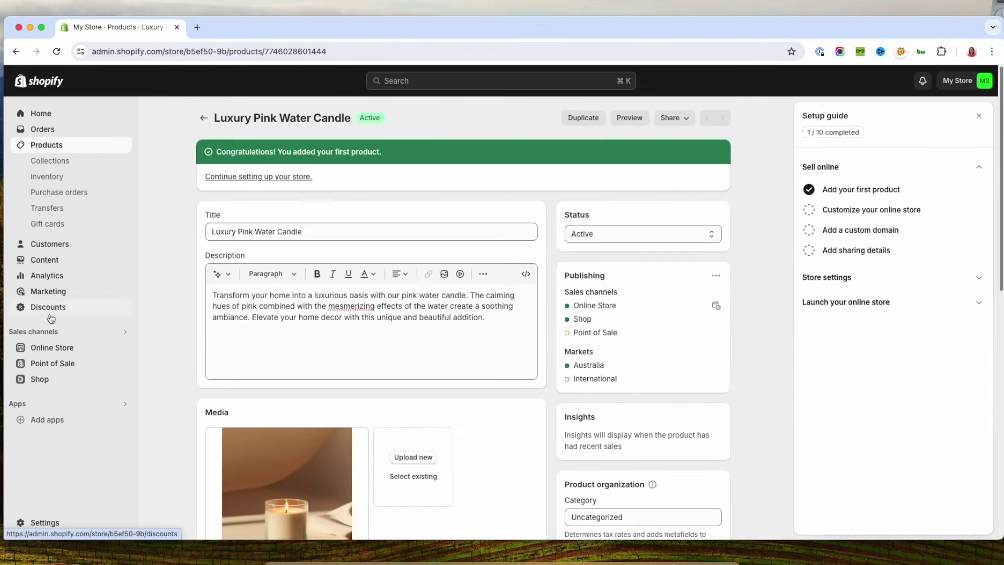
# Open the online store's themes and review the current theme and the popular free themes
pyautogui.click(59, 347)
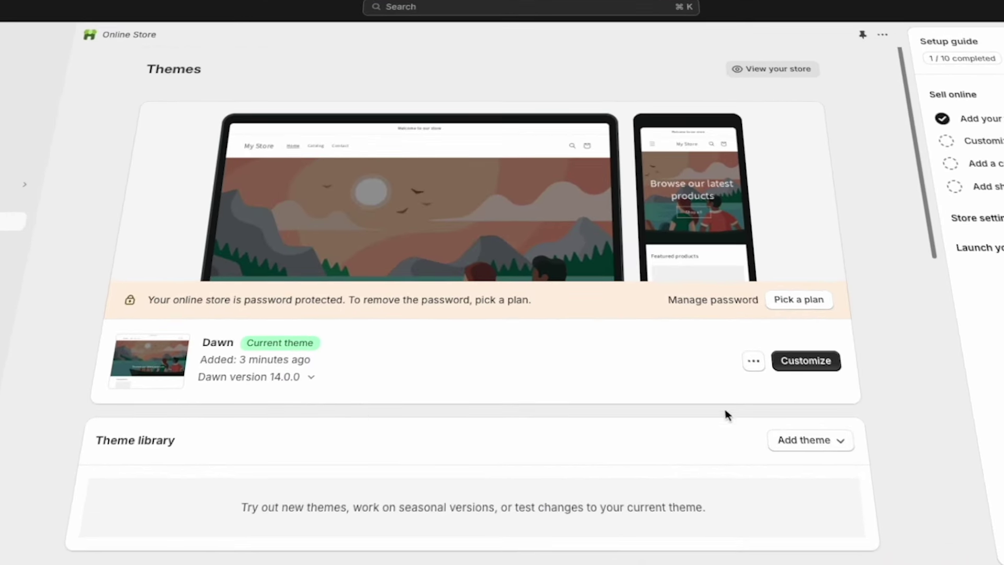
pyautogui.scroll(-6, 587, 350)
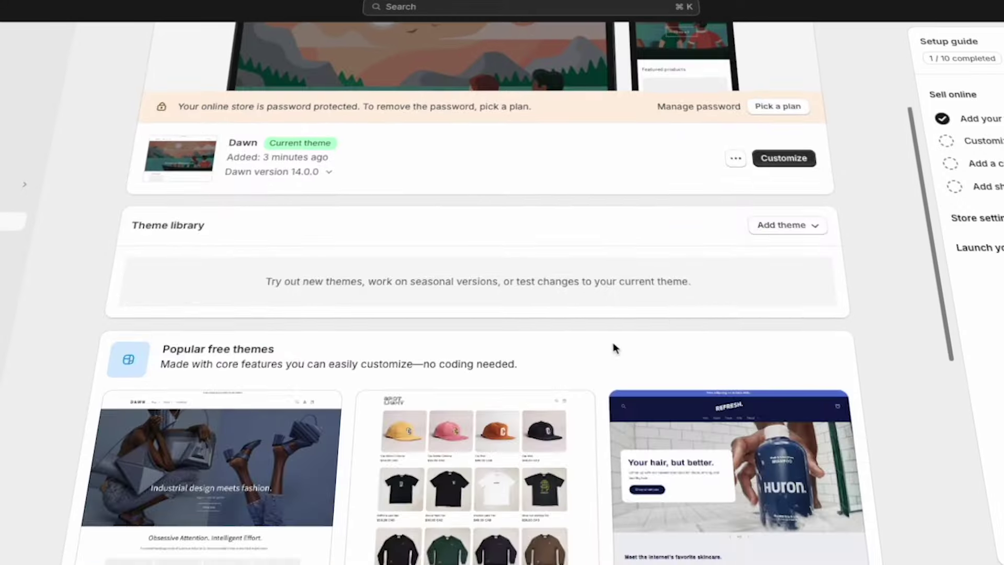
pyautogui.scroll(-3, 753, 450)
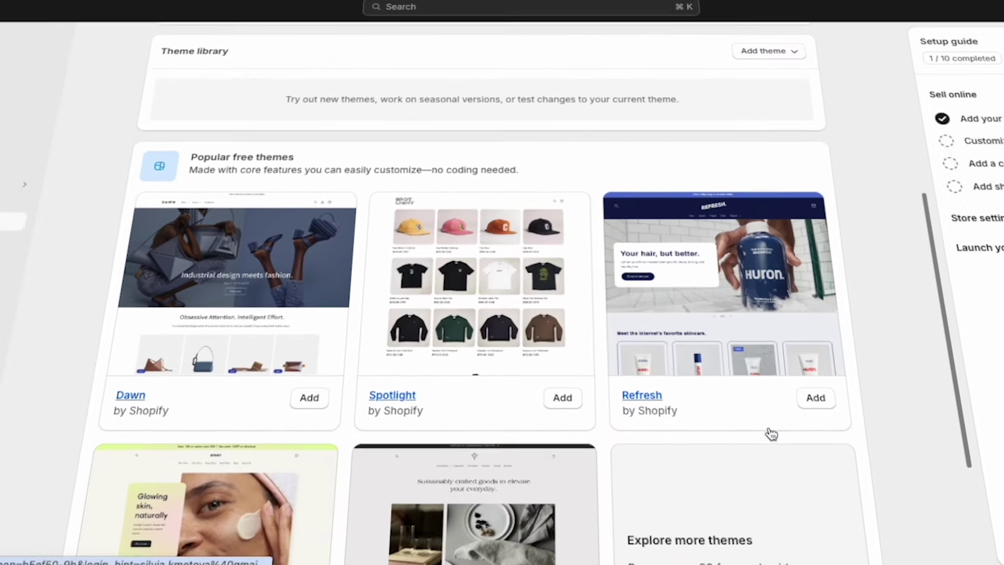
pyautogui.scroll(-3, 457, 321)
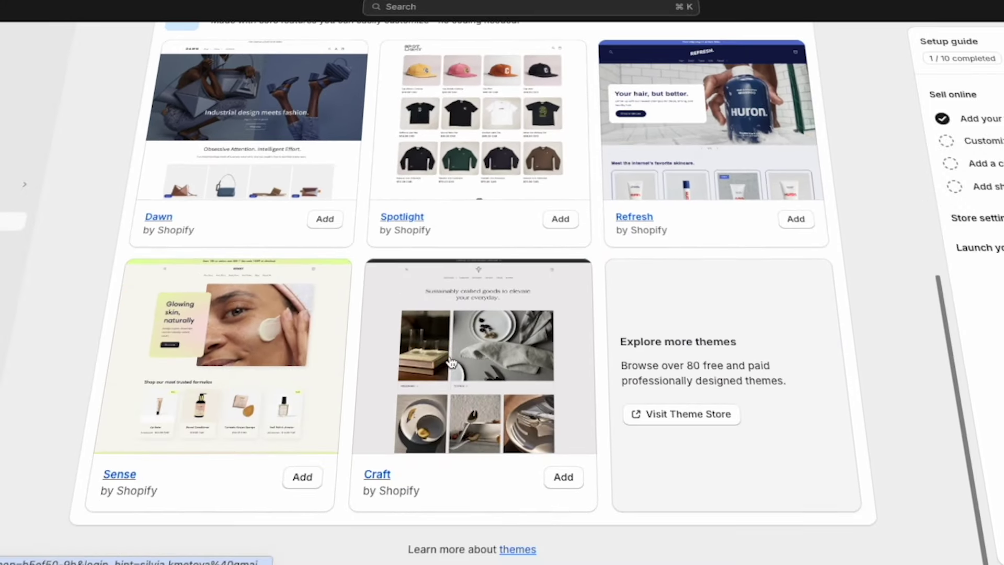
pyautogui.scroll(6, 778, 217)
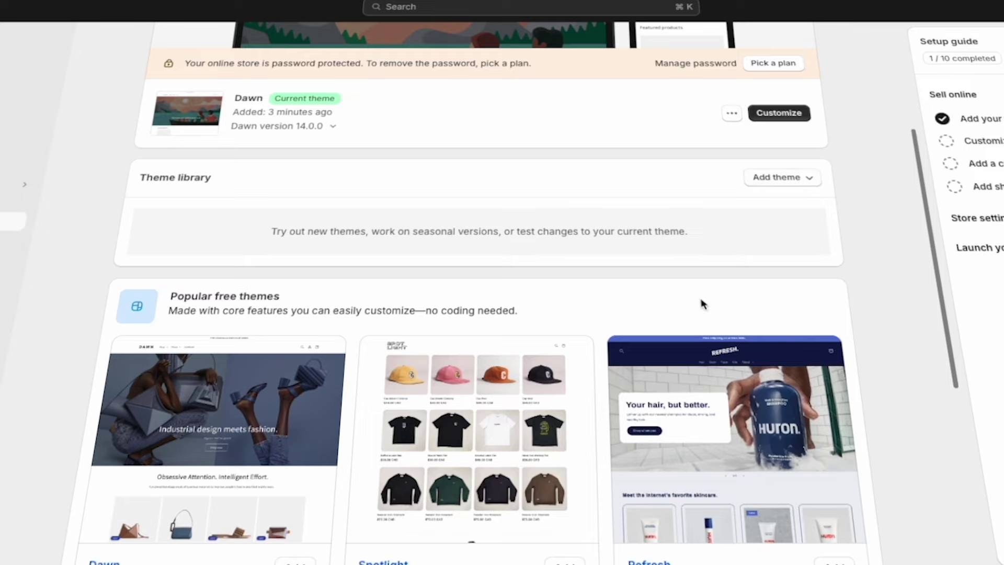
pyautogui.scroll(-1, 701, 303)
# Visit the Theme Store, explore all themes and browse them sorted by Price: low to high
pyautogui.click(785, 138)
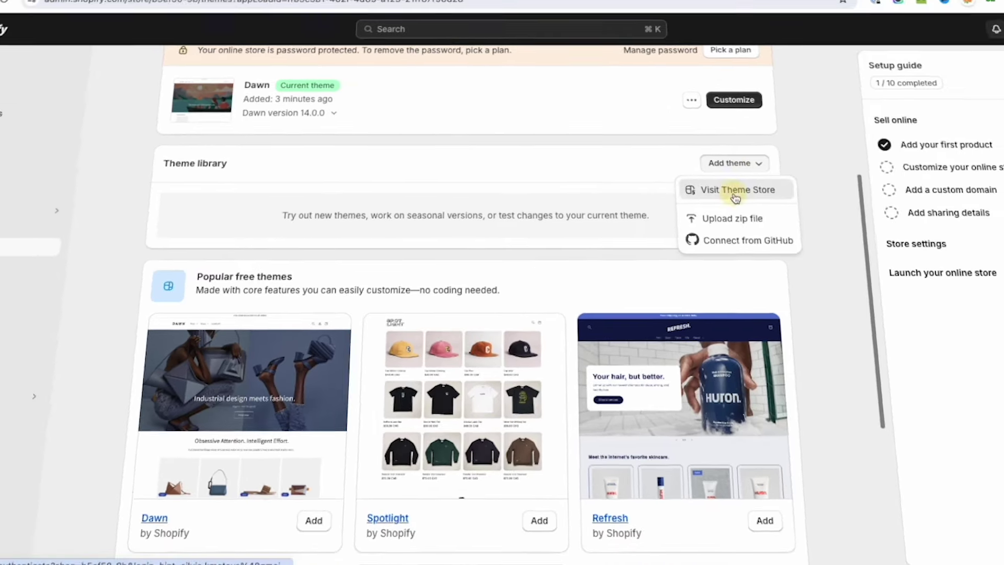
pyautogui.click(779, 163)
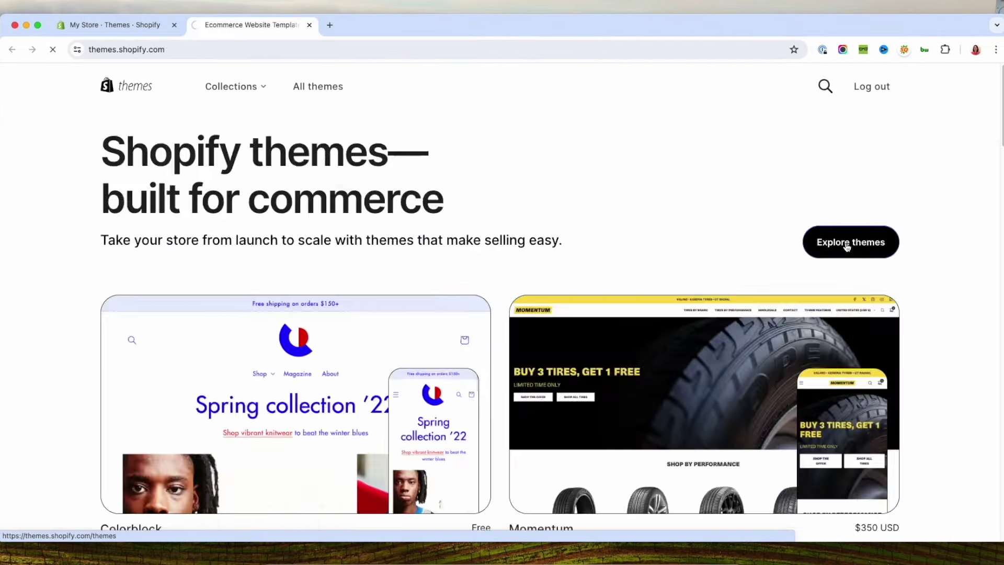
pyautogui.click(847, 245)
pyautogui.click(915, 235)
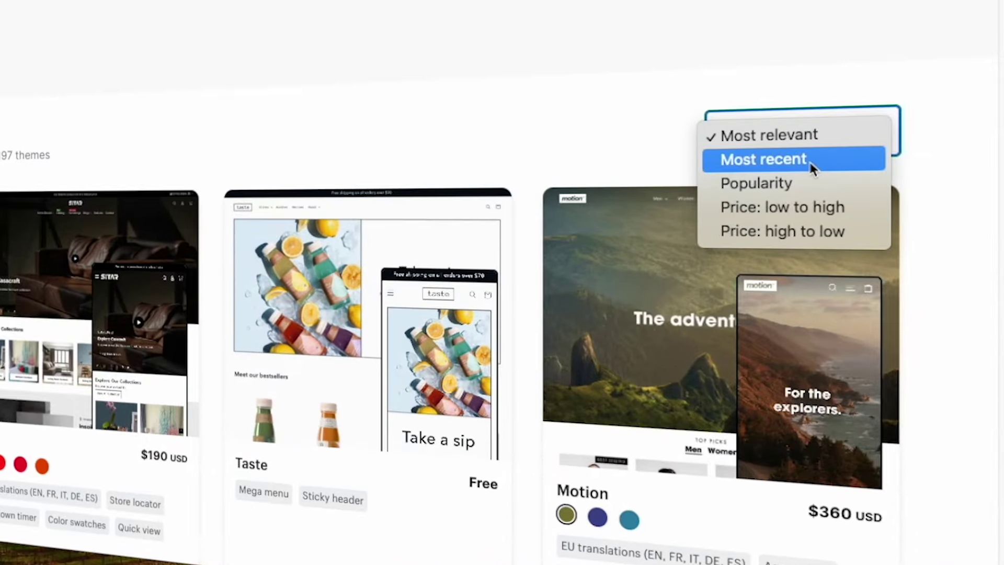
pyautogui.click(827, 214)
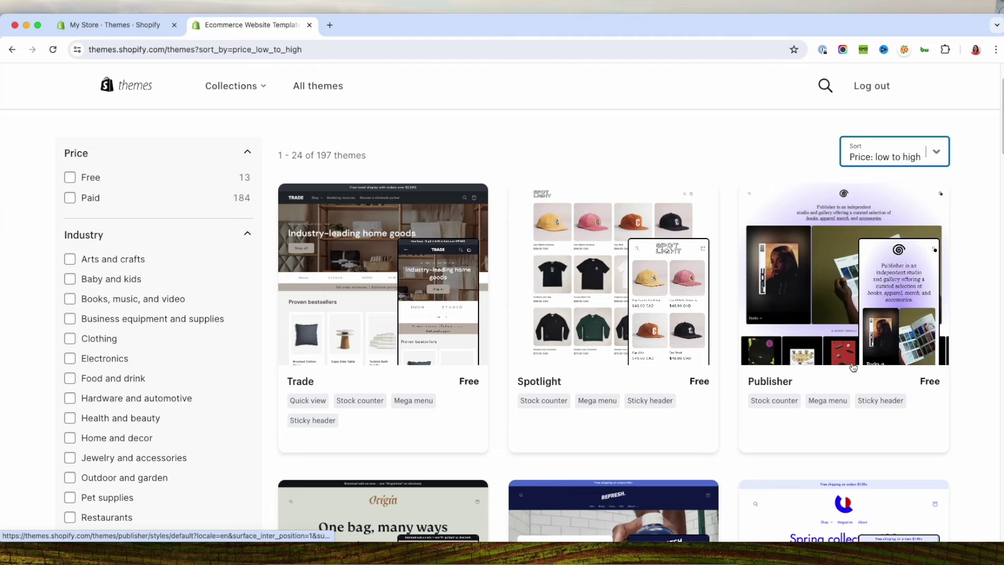
pyautogui.scroll(-4, 858, 369)
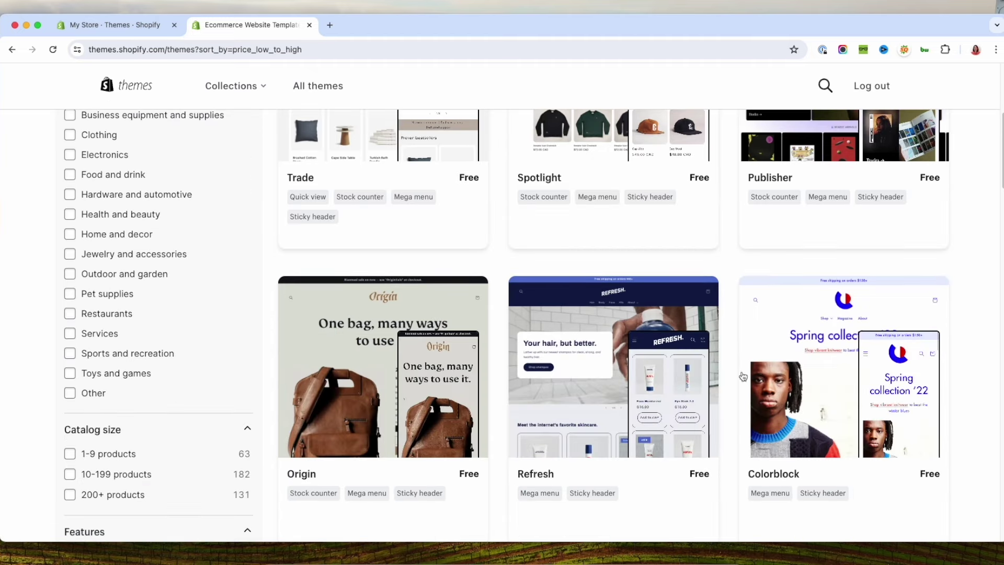
# Return to the store admin's themes page and open the current Dawn theme for customization
pyautogui.click(107, 25)
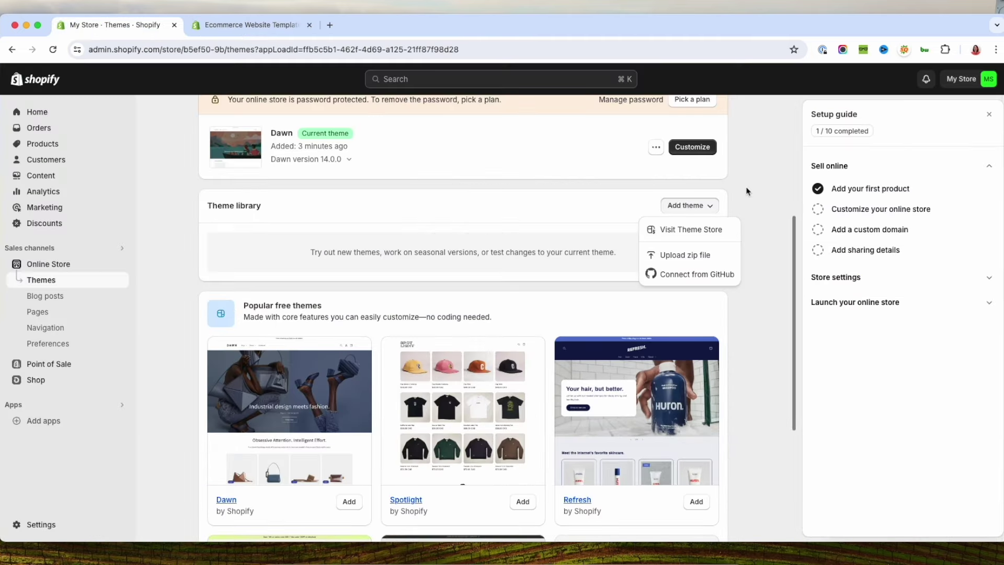
pyautogui.click(539, 218)
pyautogui.scroll(4, 514, 202)
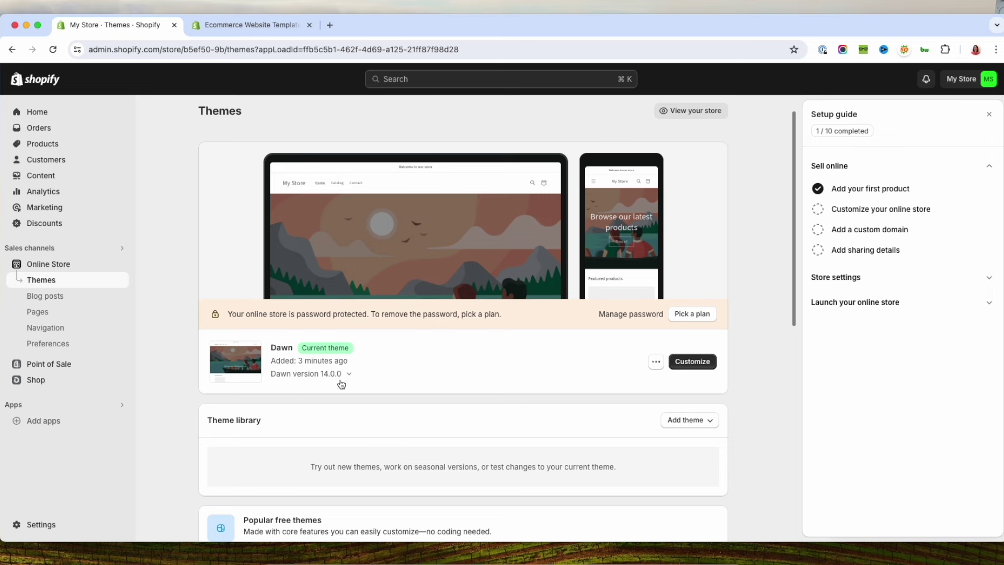
pyautogui.click(685, 365)
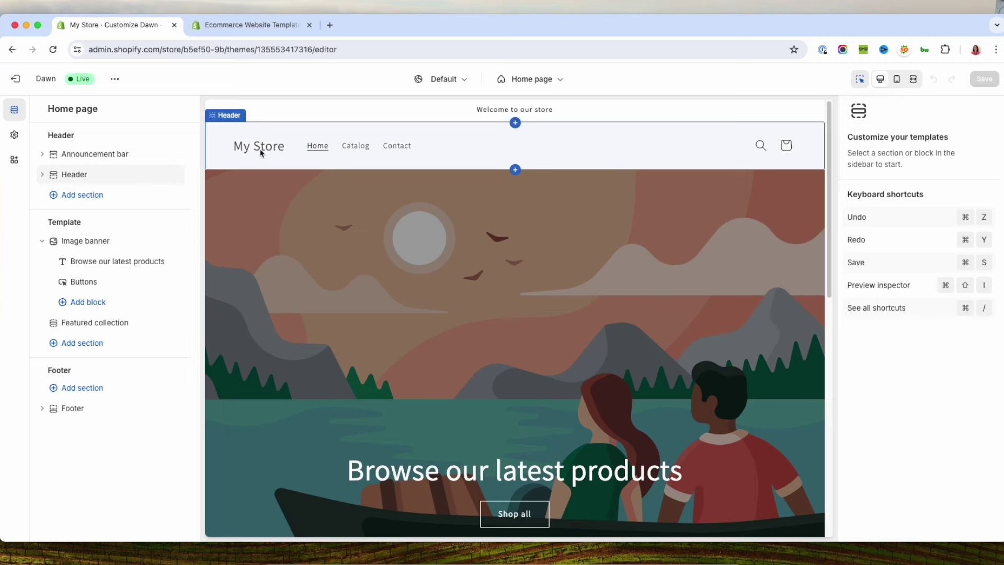
# Change the announcement bar's text to "Elevate Your Home With Our Home Decor Products" and save the theme
pyautogui.click(103, 154)
pyautogui.click(148, 176)
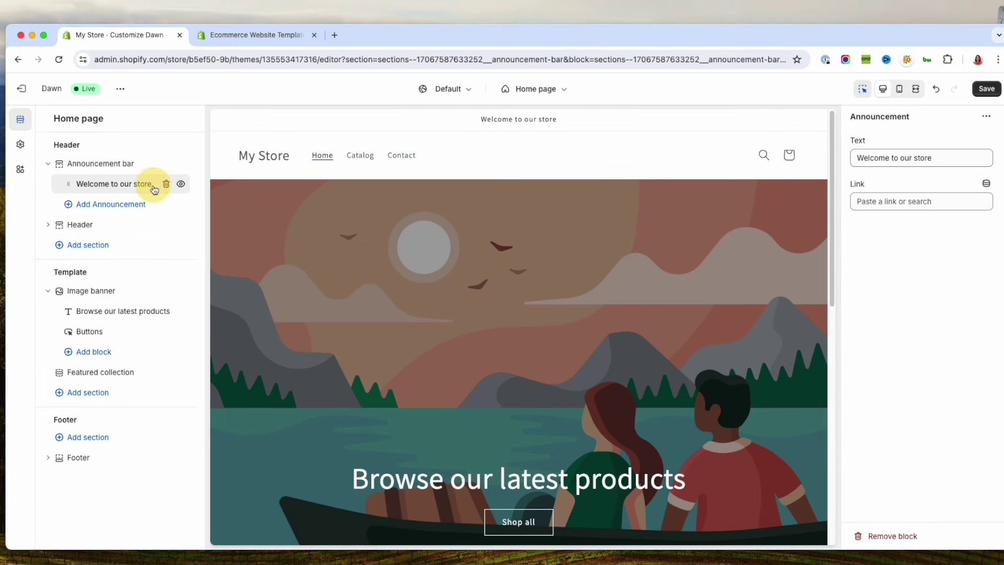
pyautogui.click(91, 182)
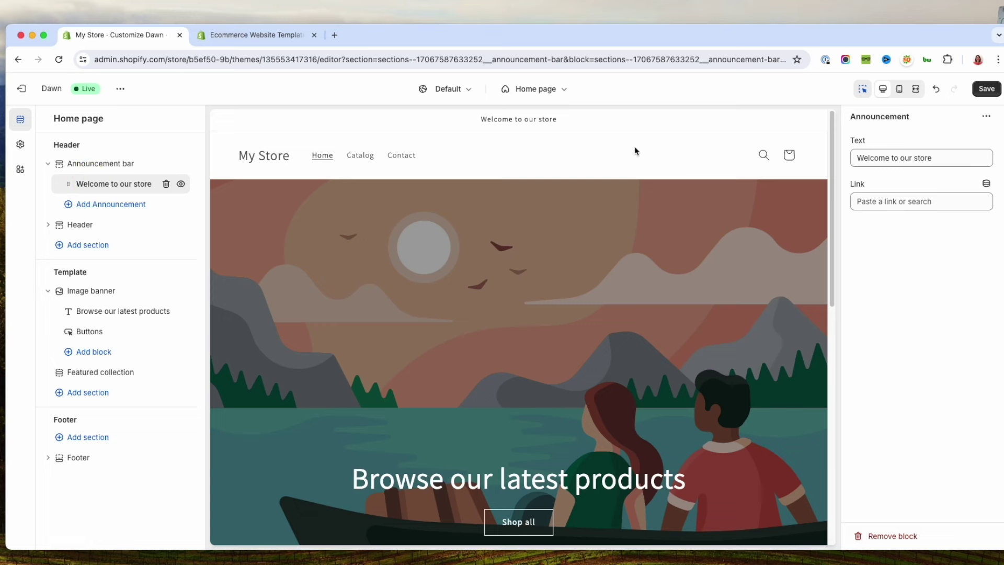
pyautogui.tripleClick(905, 159)
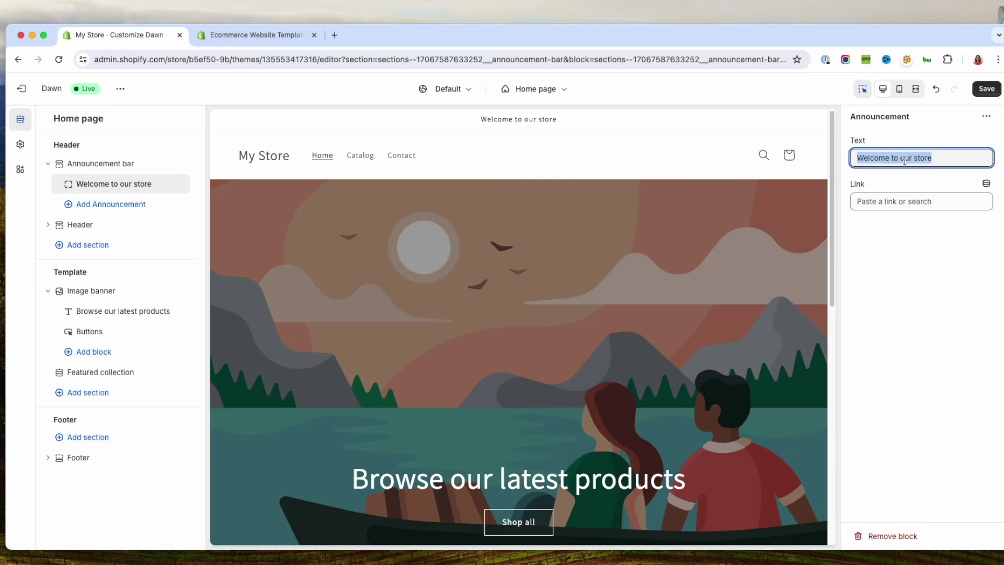
pyautogui.write('Elevate Your')
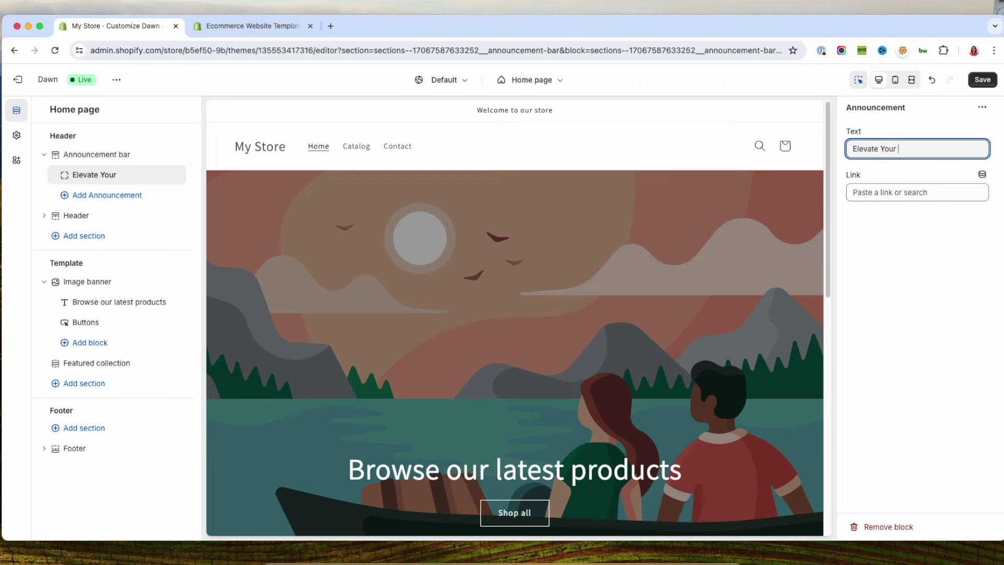
pyautogui.write(' HOm')
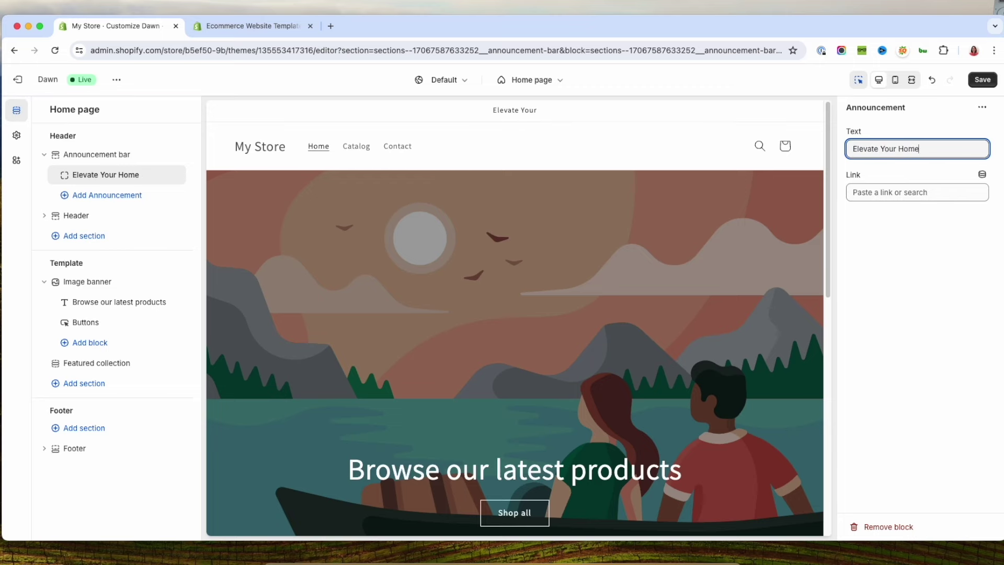
pyautogui.write('e Wi')
pyautogui.write('th Our ')
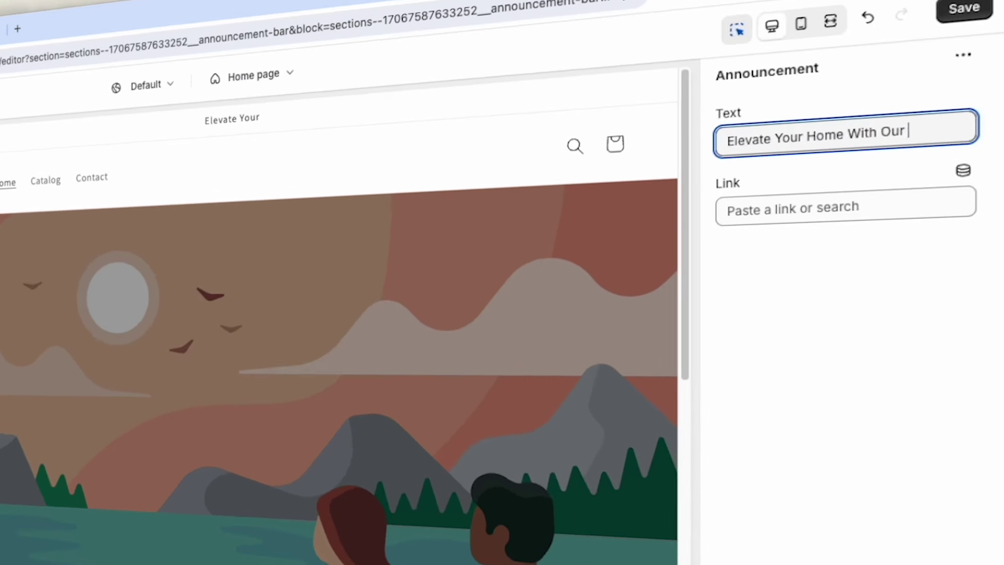
pyautogui.write('Home ')
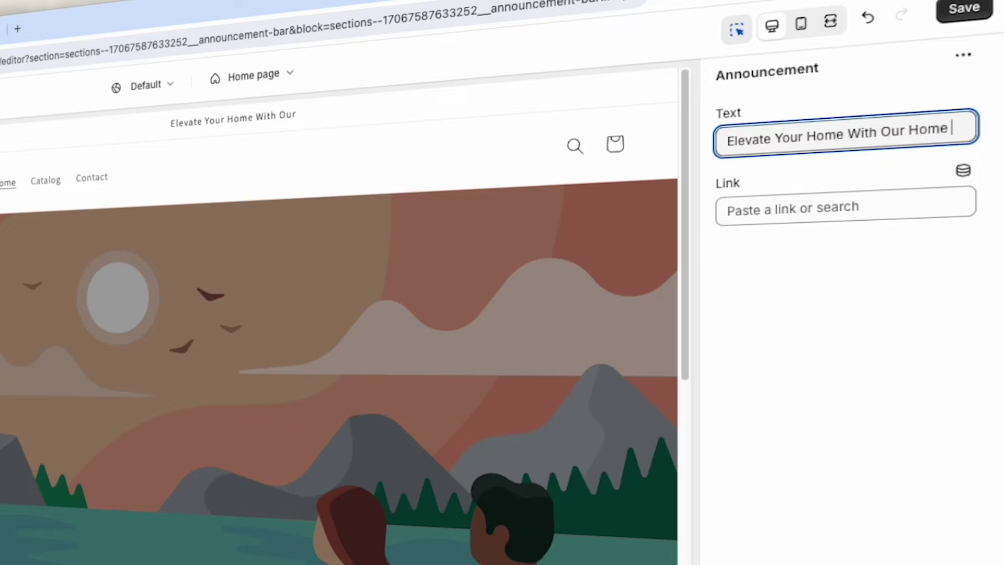
pyautogui.write('Decor Products')
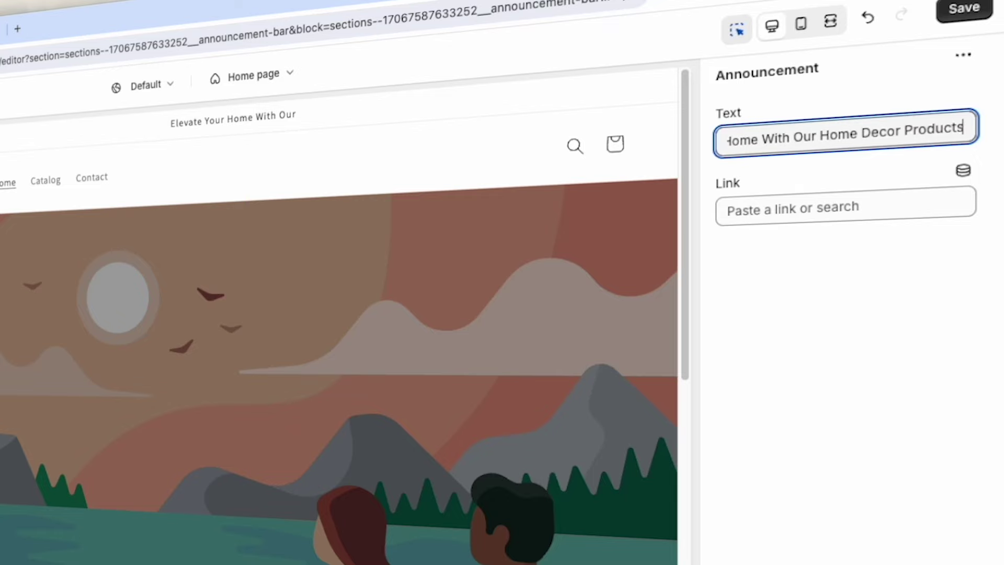
pyautogui.click(964, 9)
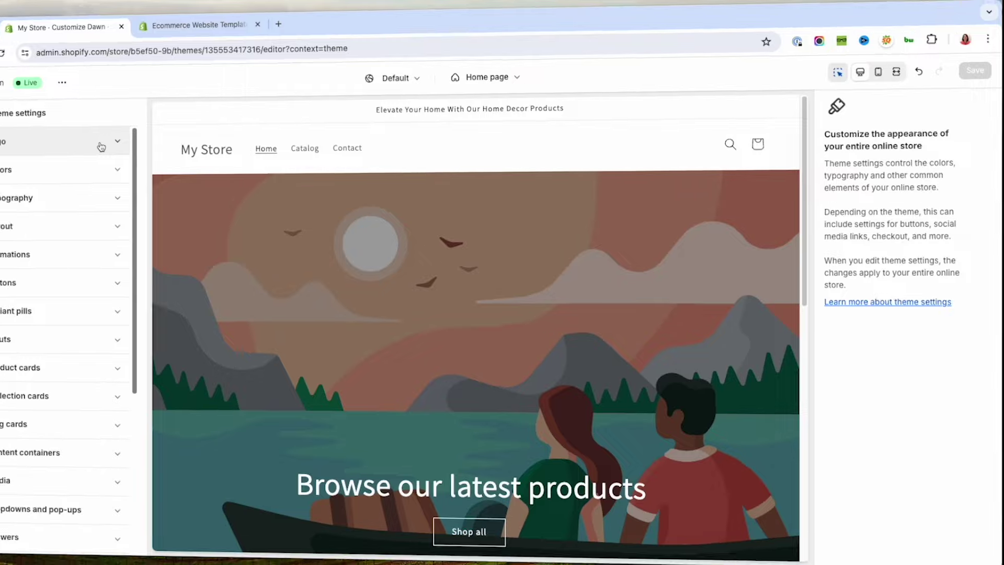
# Set the theme's logo to the Traffic_Ninjas_Primary_Logo_Color_200w image in the theme settings
pyautogui.click(157, 138)
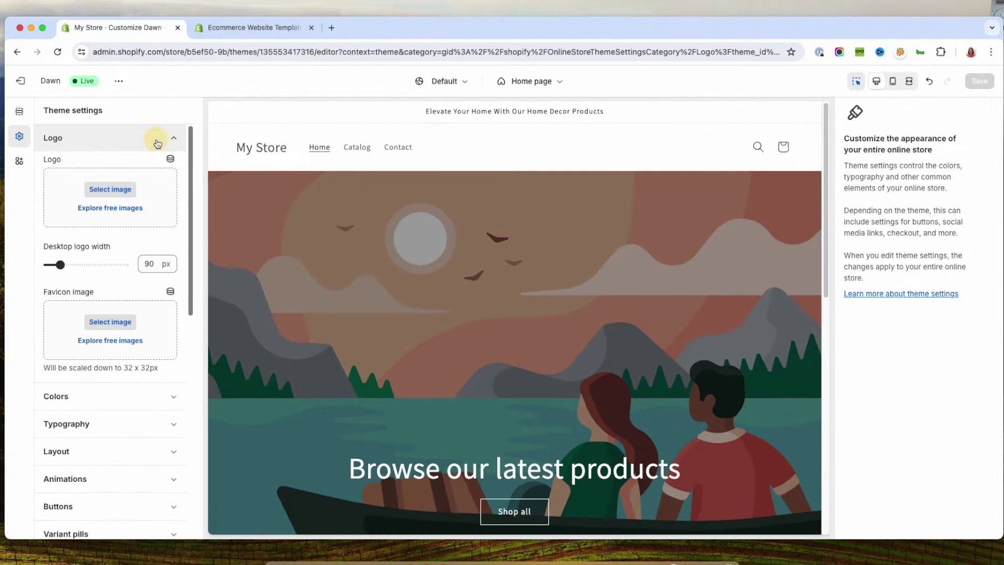
pyautogui.click(108, 191)
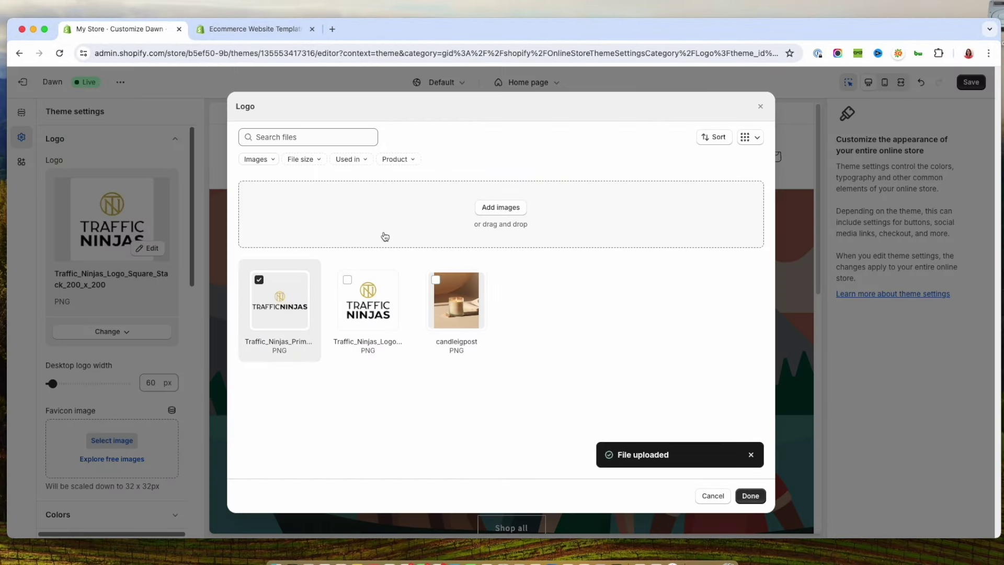
pyautogui.click(750, 496)
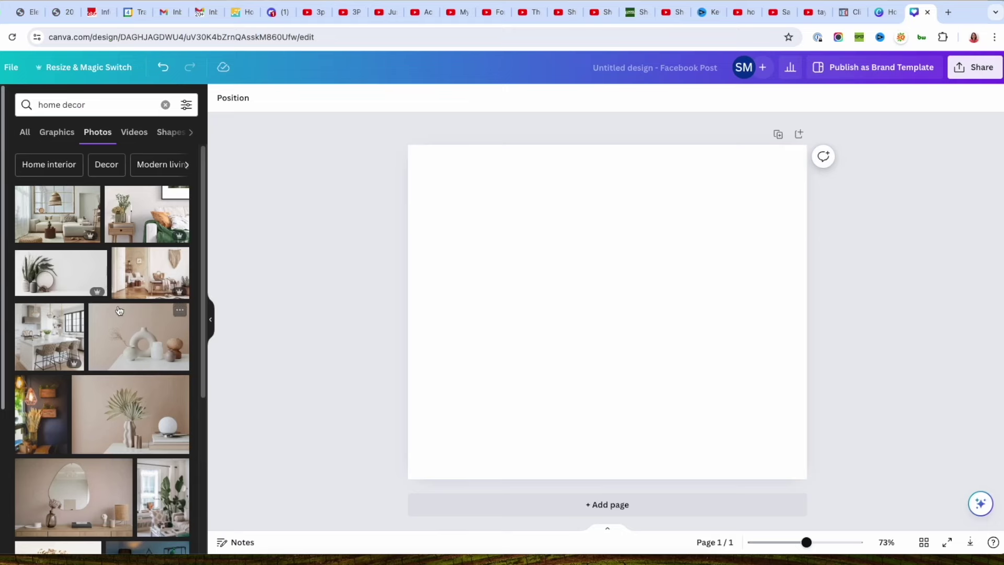
# Switch to Canva, add the home decor photo of the ring-shaped vase and pots, and enlarge and reposition it to cover the blank page
pyautogui.click(138, 337)
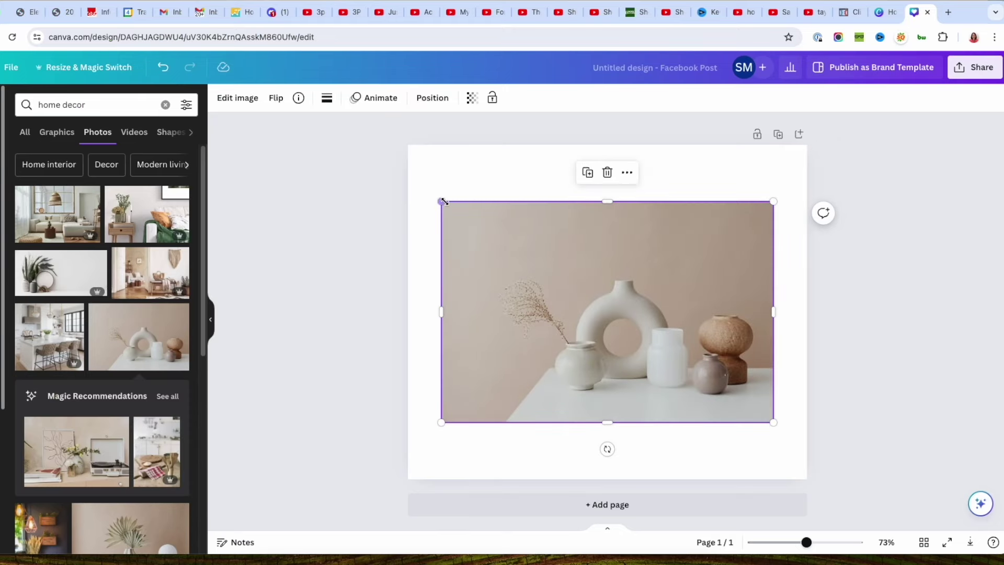
pyautogui.moveTo(442, 200); pyautogui.dragTo(352, 143)
pyautogui.moveTo(770, 422); pyautogui.dragTo(862, 480)
pyautogui.moveTo(710, 417); pyautogui.dragTo(655, 414)
pyautogui.click(889, 352)
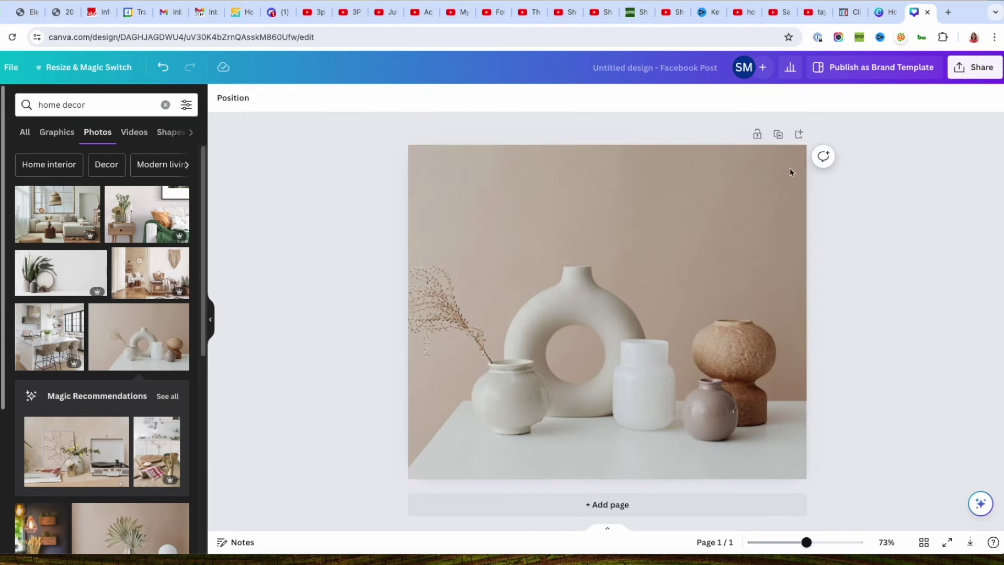
# Download the Canva design as a PNG at size 1
pyautogui.click(976, 67)
pyautogui.click(820, 364)
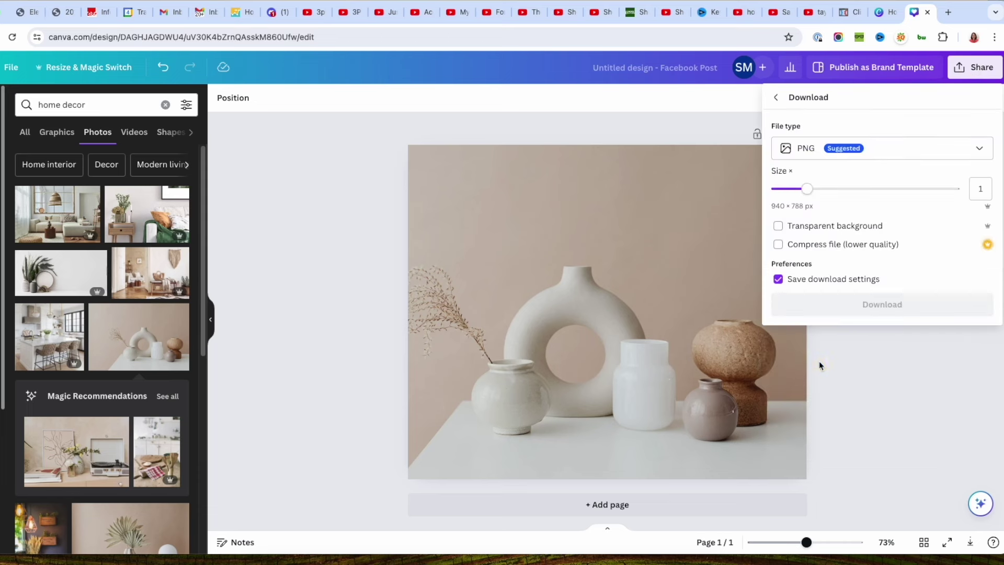
pyautogui.click(858, 304)
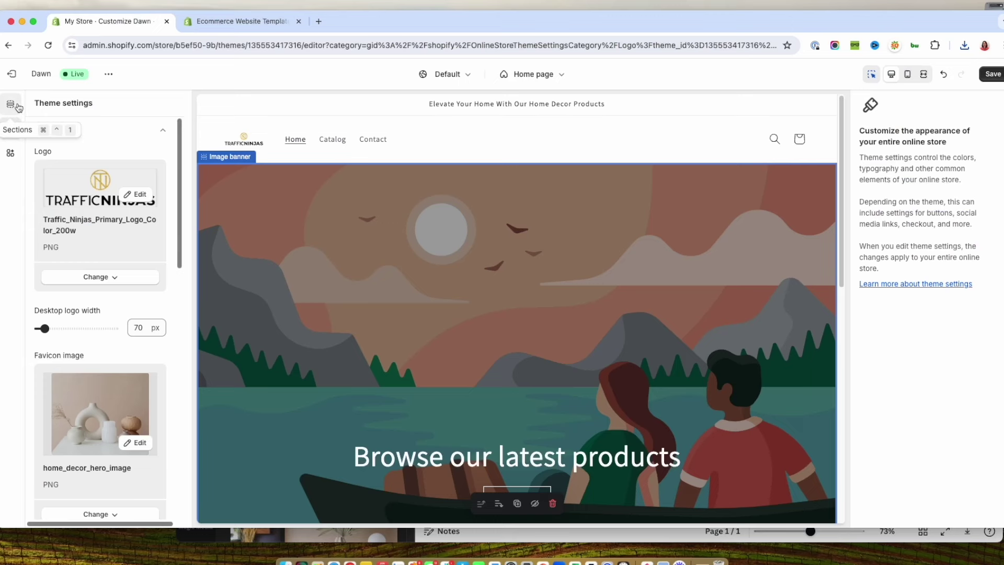
# Back in the Shopify theme editor, set the image banner's first image to home_decor_hero_image and review the home page preview
pyautogui.click(12, 104)
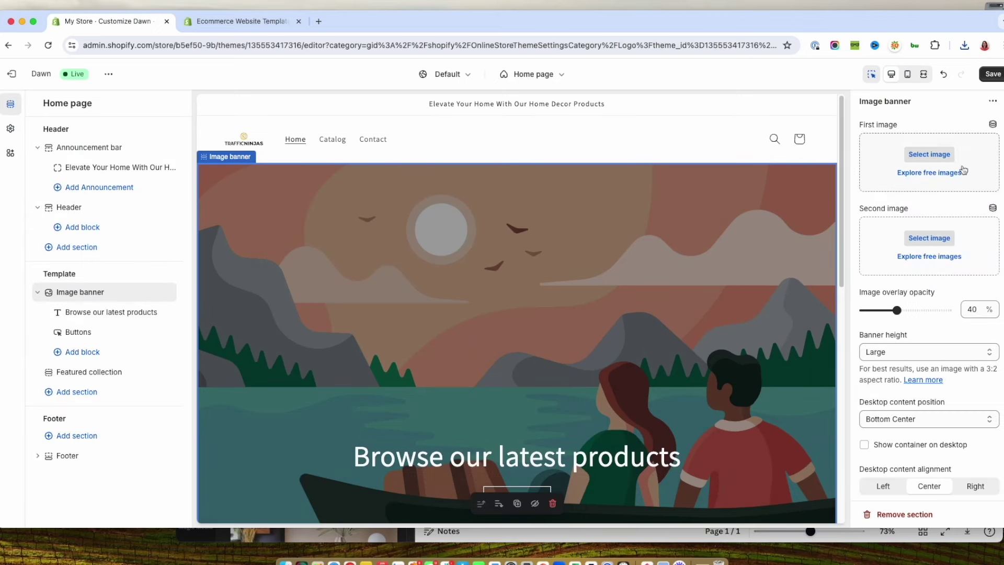
pyautogui.click(928, 154)
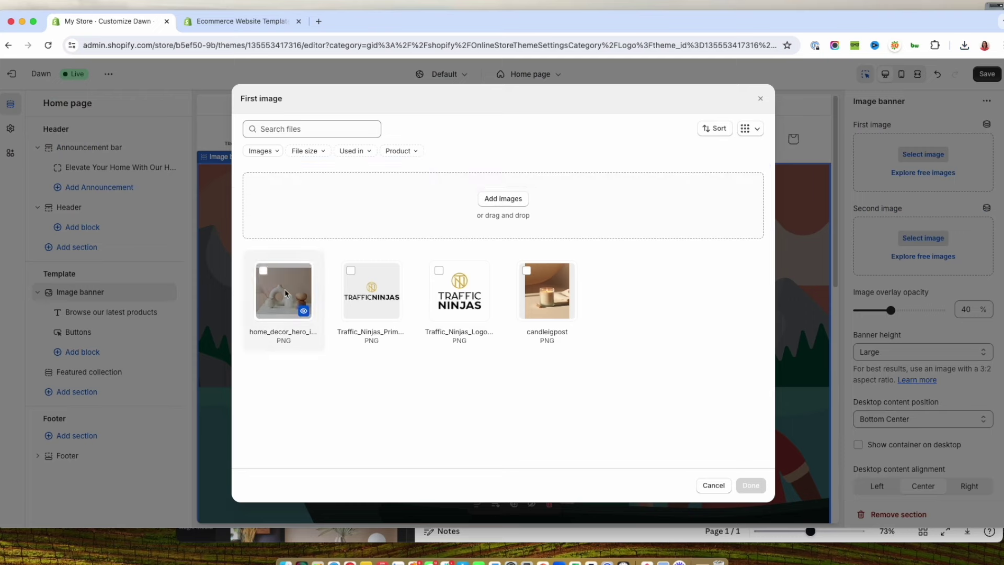
pyautogui.click(748, 484)
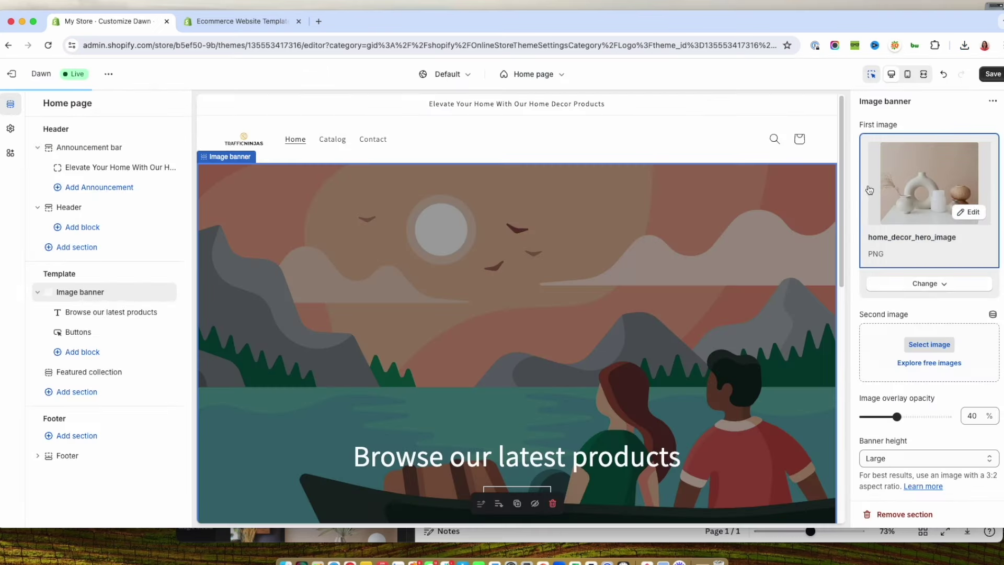
pyautogui.scroll(-5, 661, 293)
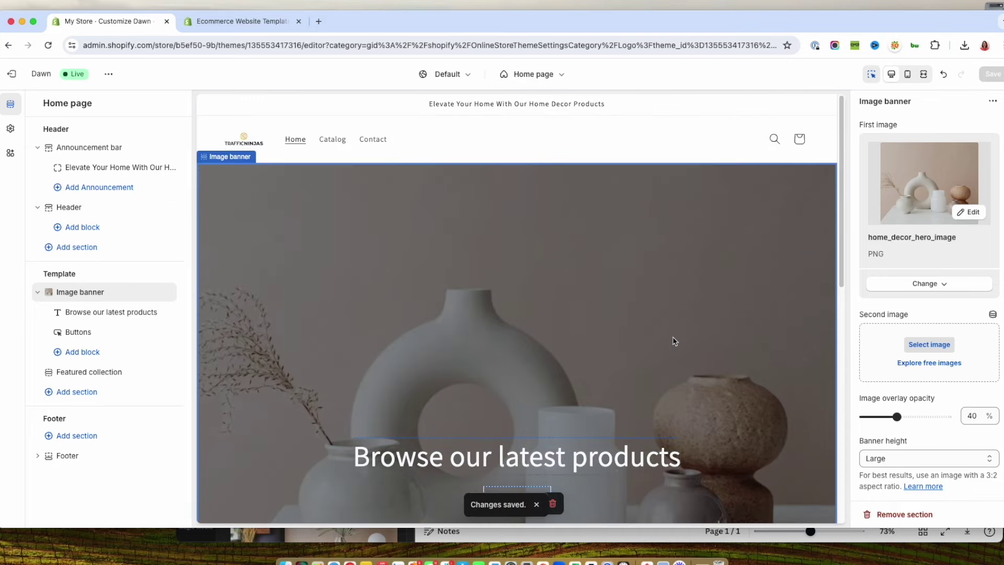
pyautogui.scroll(-5, 674, 343)
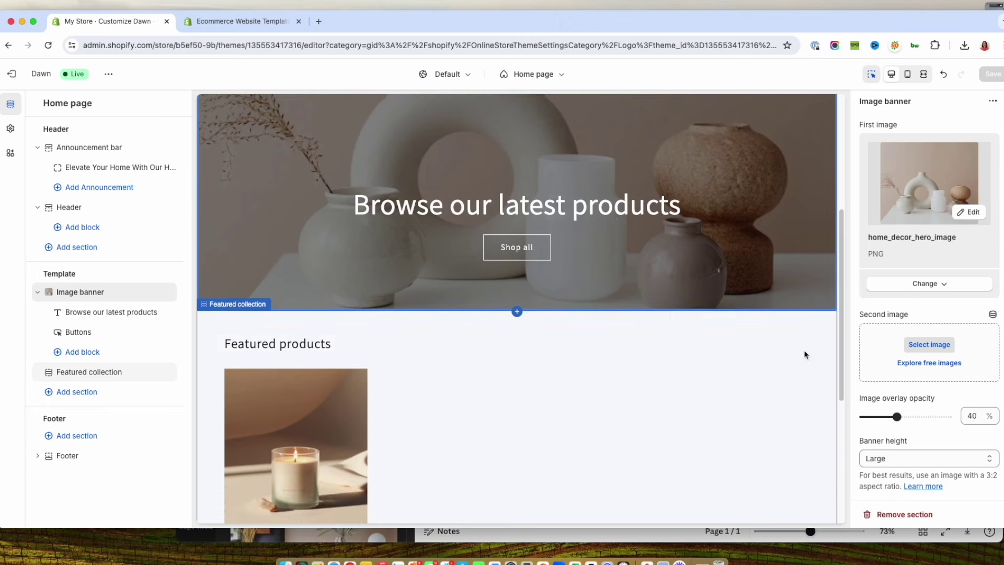
# Try the Shopping & Sale free image of the woman in an apron as the banner's second image, and remove it again
pyautogui.click(929, 362)
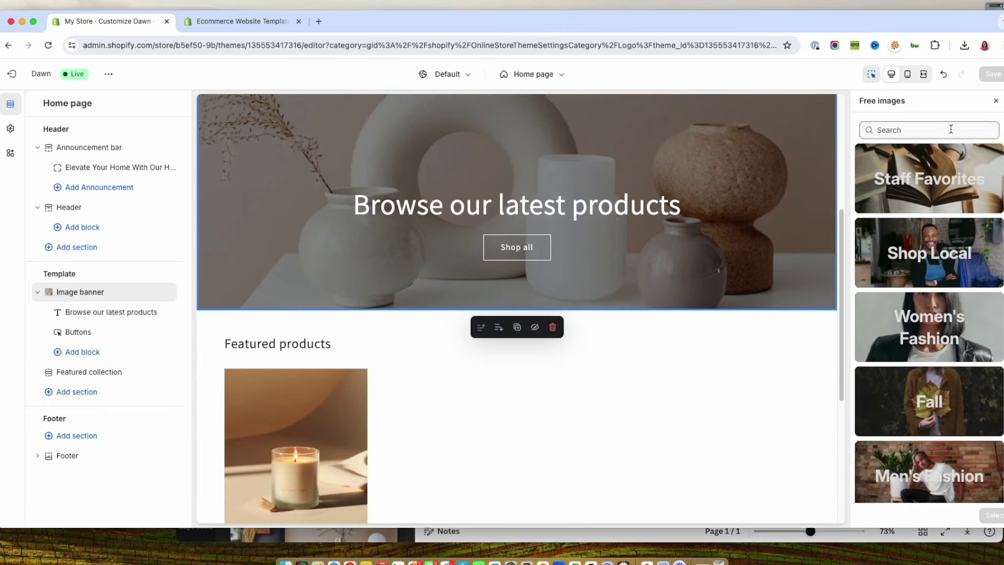
pyautogui.click(940, 195)
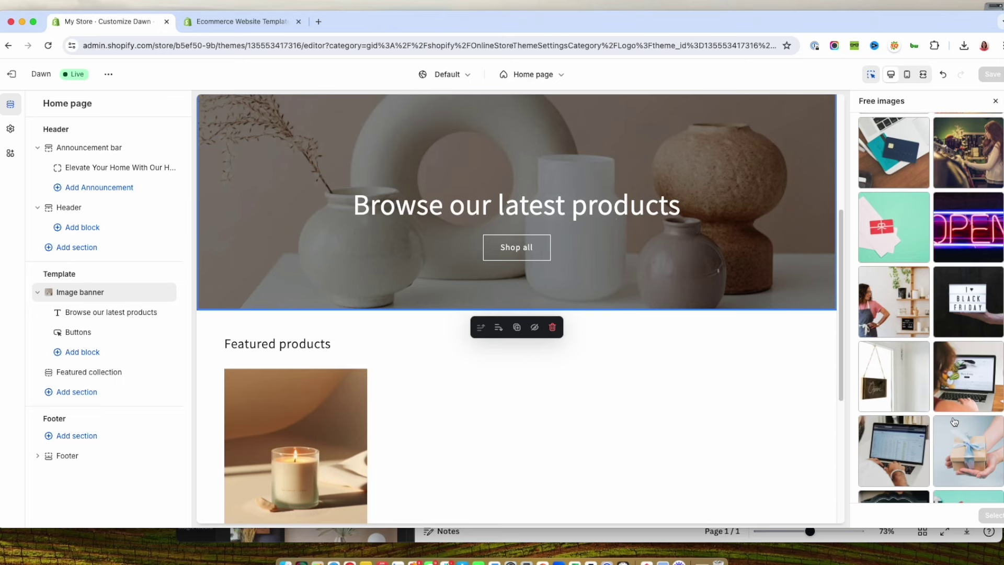
pyautogui.scroll(-10, 955, 422)
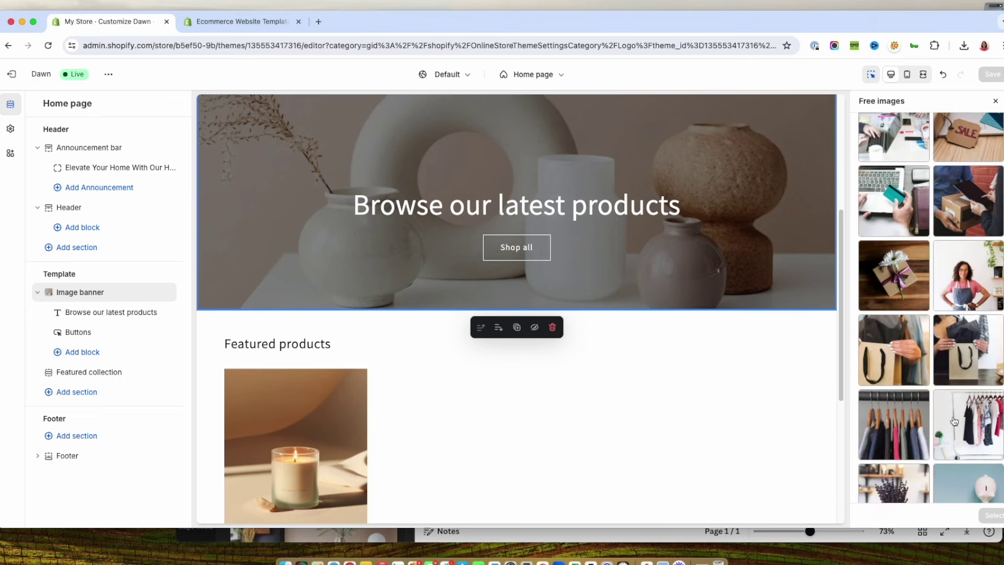
pyautogui.scroll(5, 949, 420)
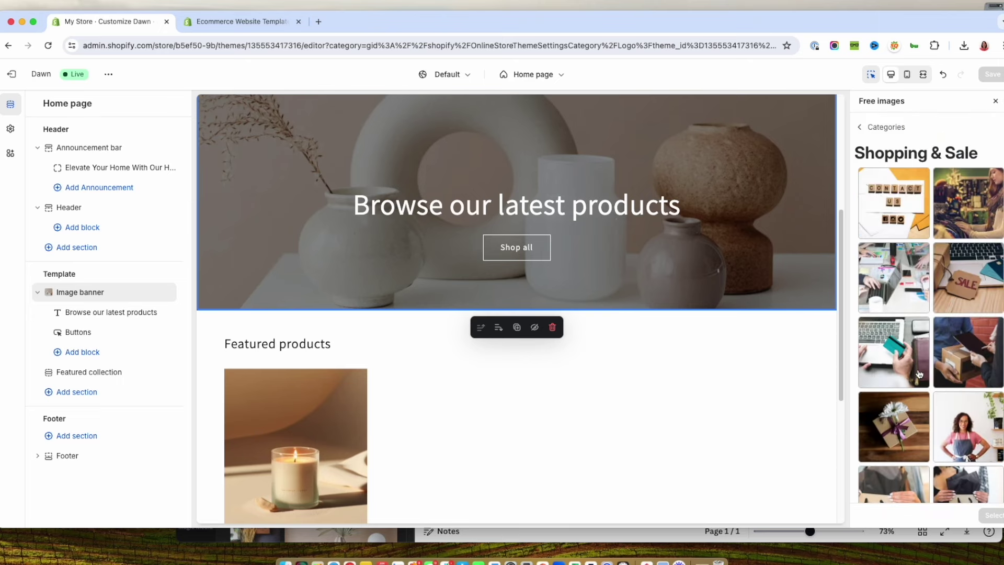
pyautogui.click(969, 426)
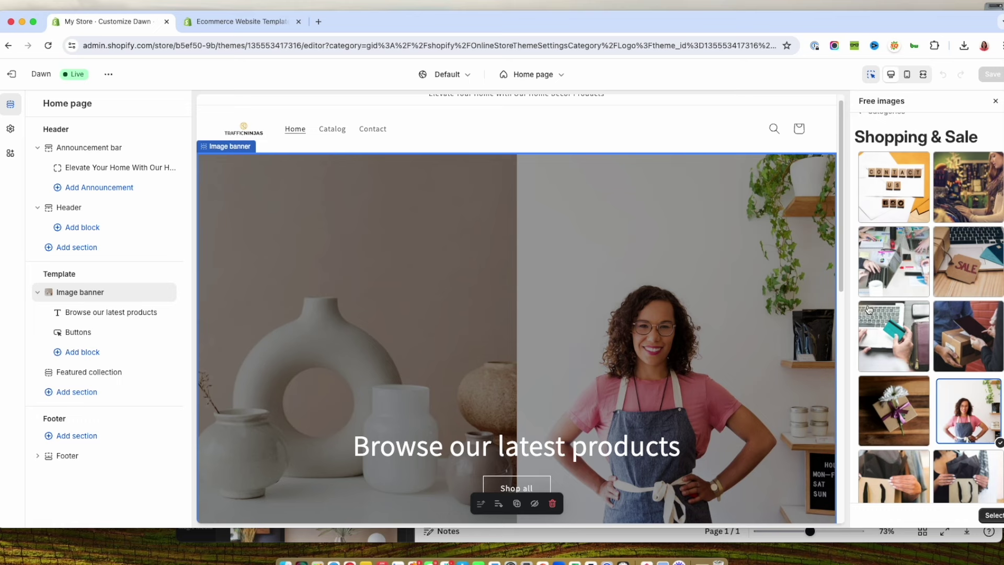
pyautogui.click(980, 422)
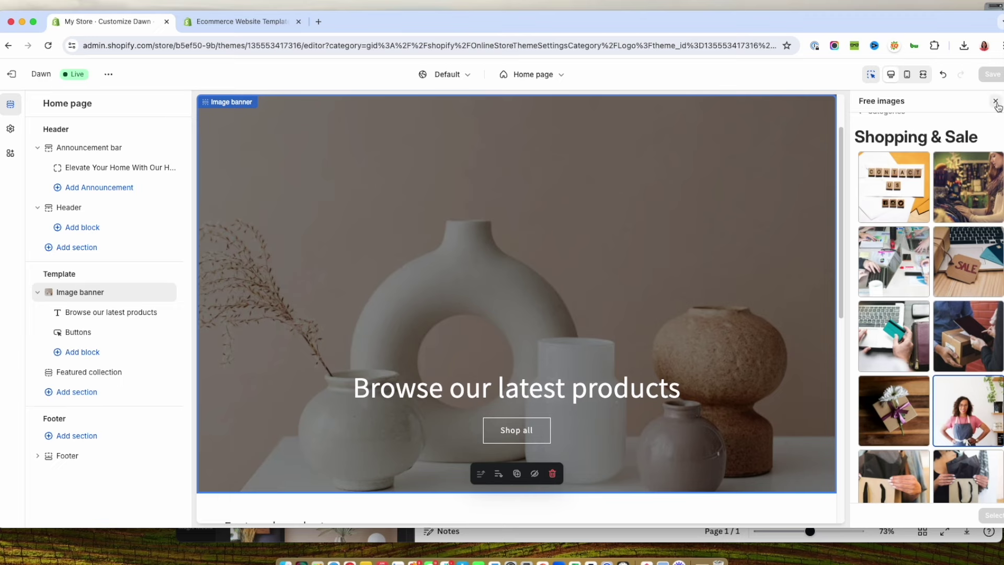
pyautogui.click(995, 102)
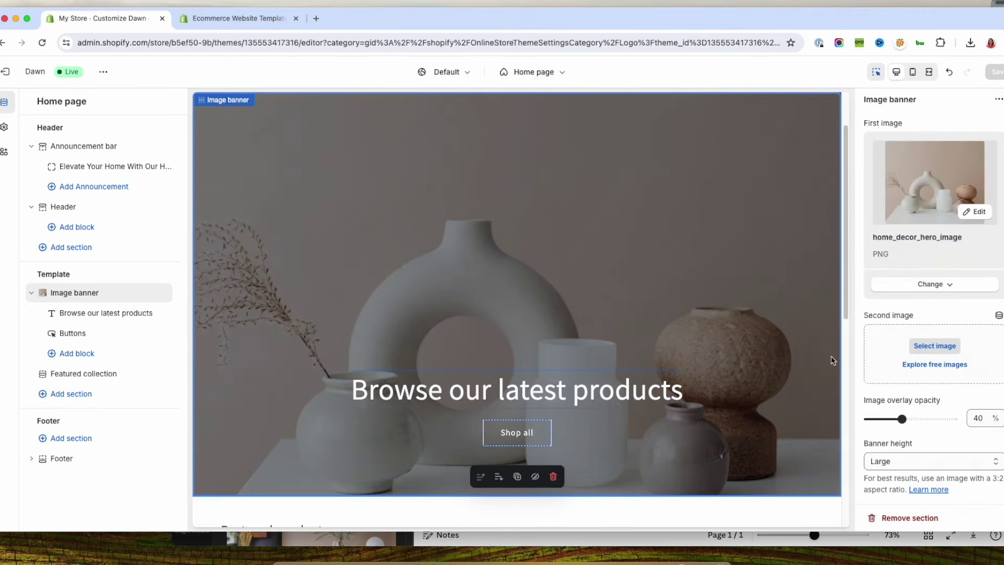
# Change the image banner's heading to "Elevate Your Home Now" and save the theme
pyautogui.scroll(-5, 942, 373)
pyautogui.scroll(-5, 953, 289)
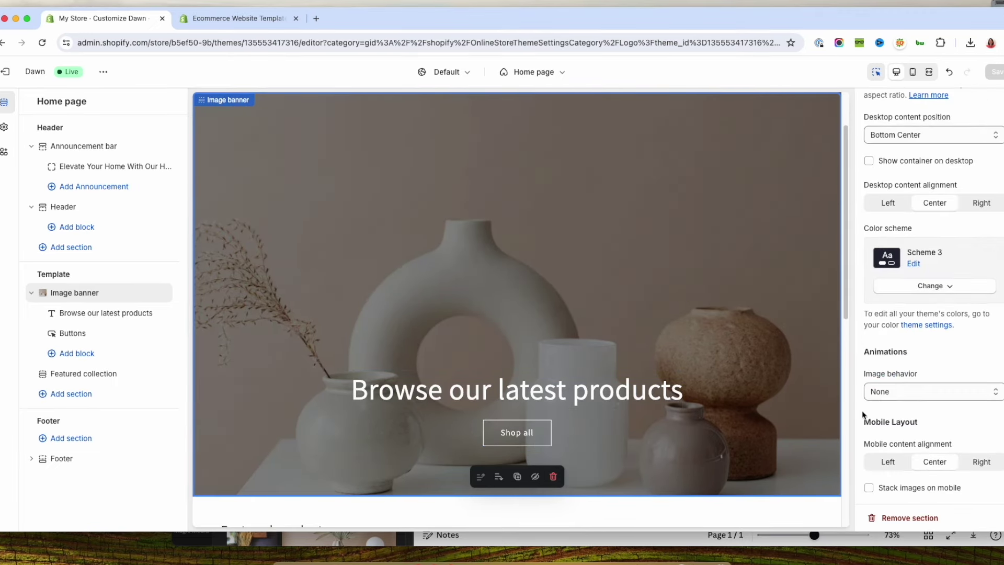
pyautogui.click(591, 396)
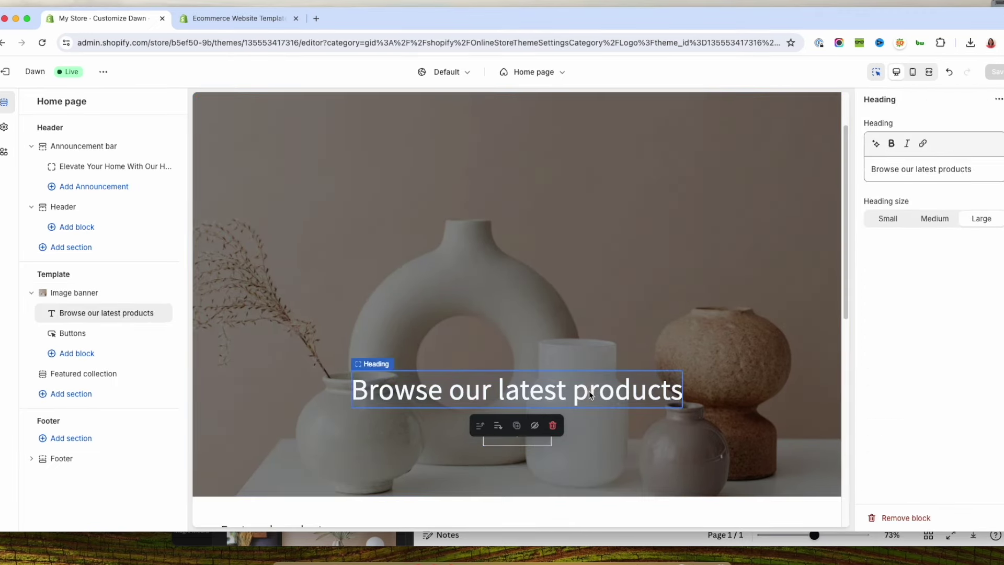
pyautogui.tripleClick(909, 169)
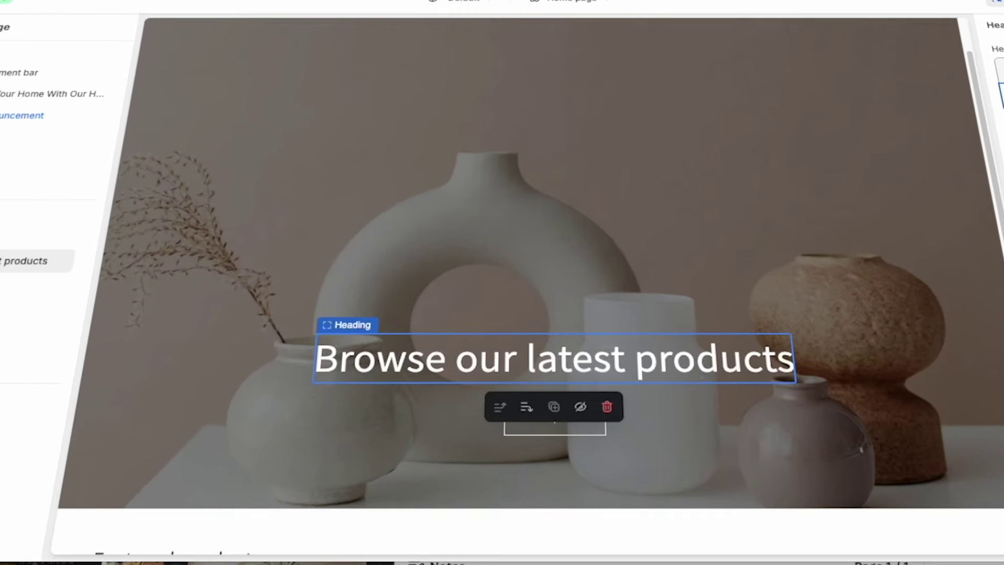
pyautogui.write('Elevate Your')
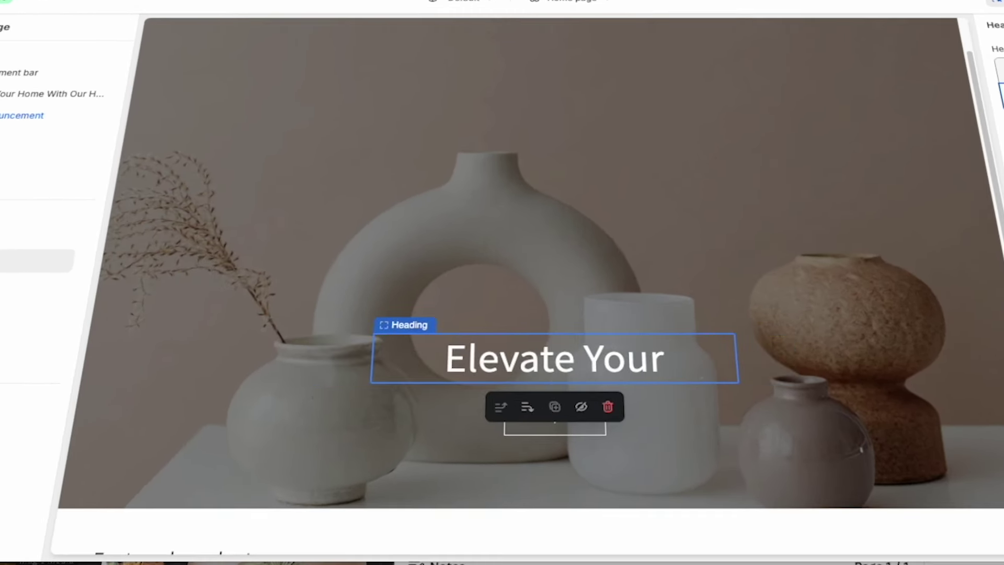
pyautogui.write(' Home Now')
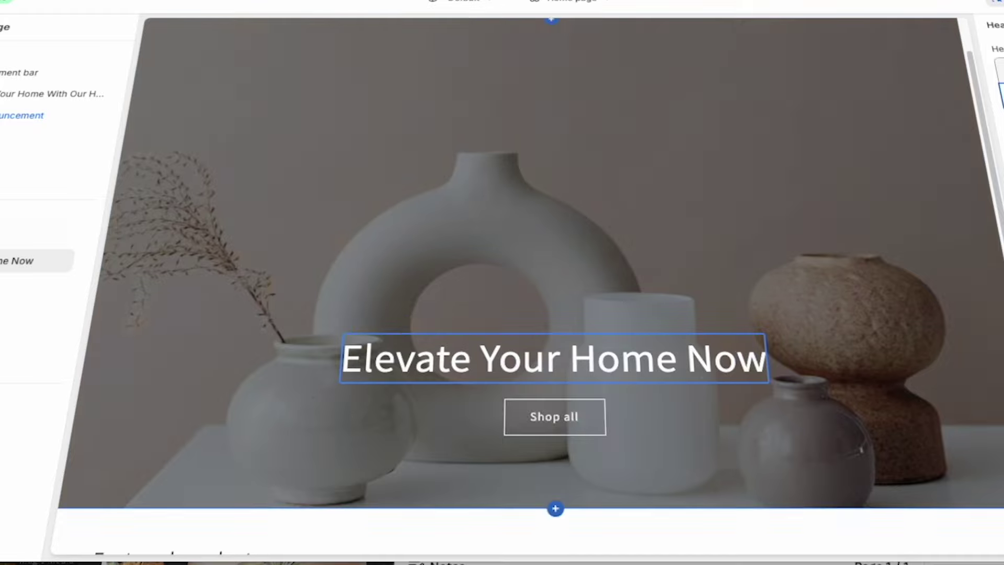
pyautogui.click(820, 427)
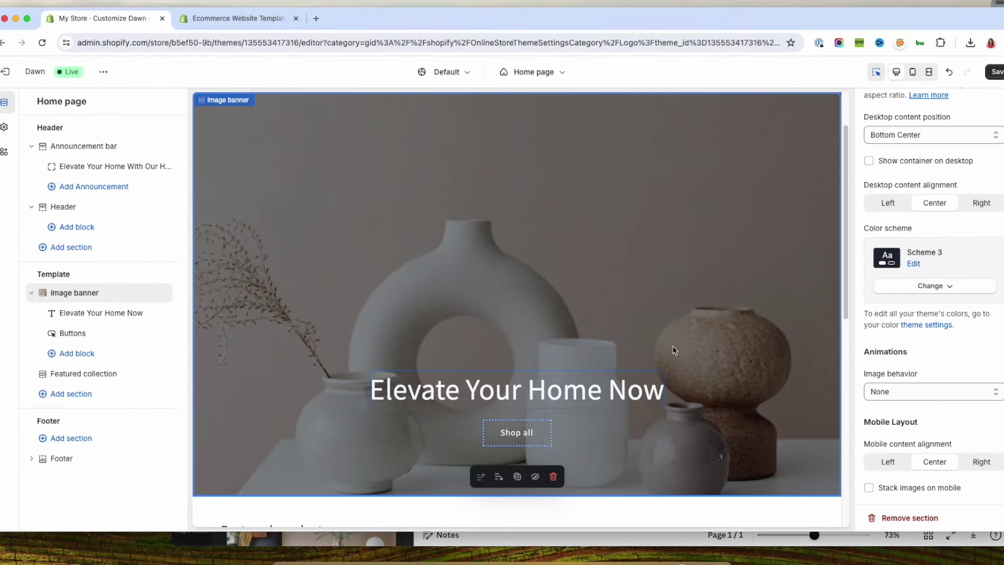
pyautogui.click(995, 74)
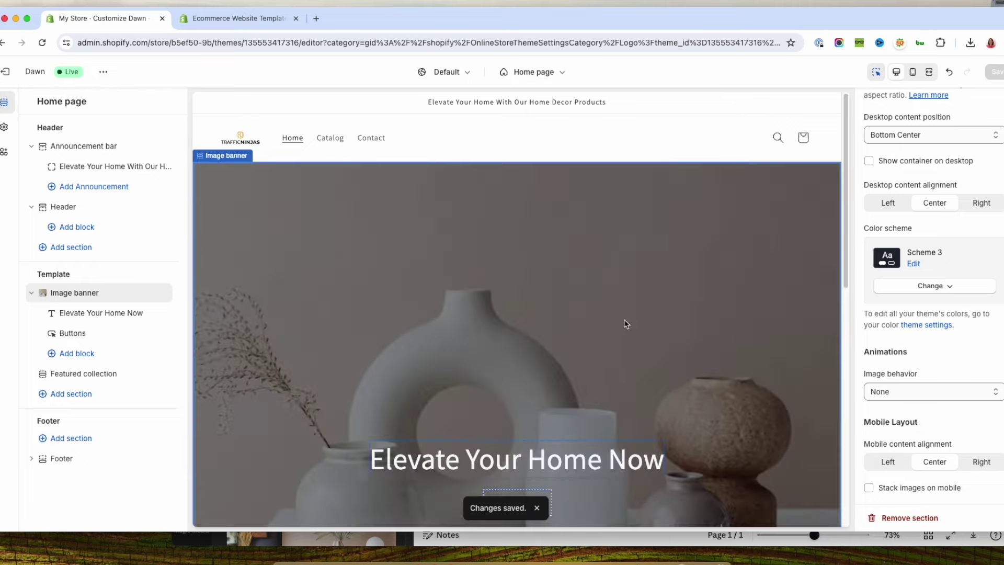
# Change the footer's email signup heading to "join our exclusive offers" and save the theme
pyautogui.scroll(-10, 628, 326)
pyautogui.click(488, 390)
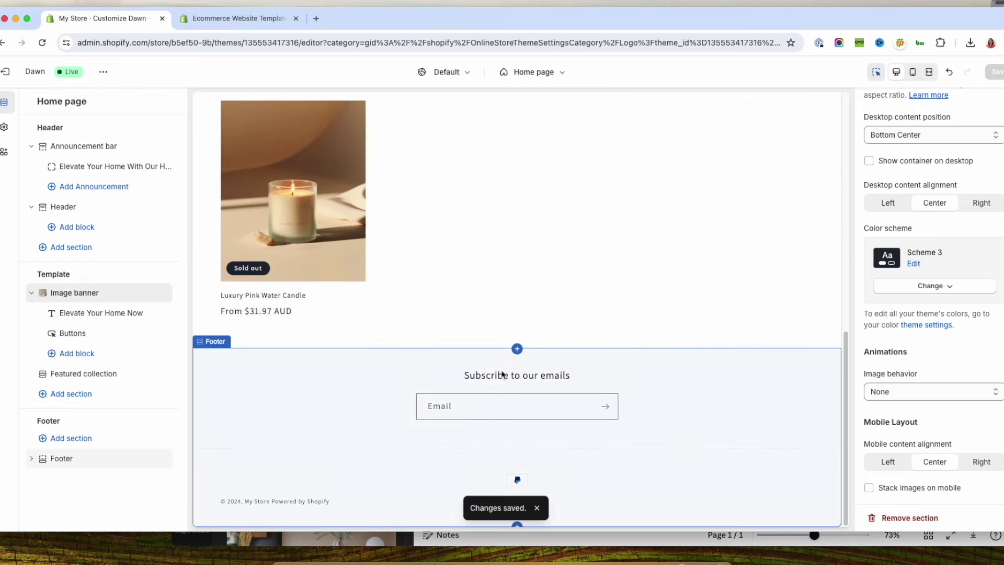
pyautogui.scroll(3, 634, 255)
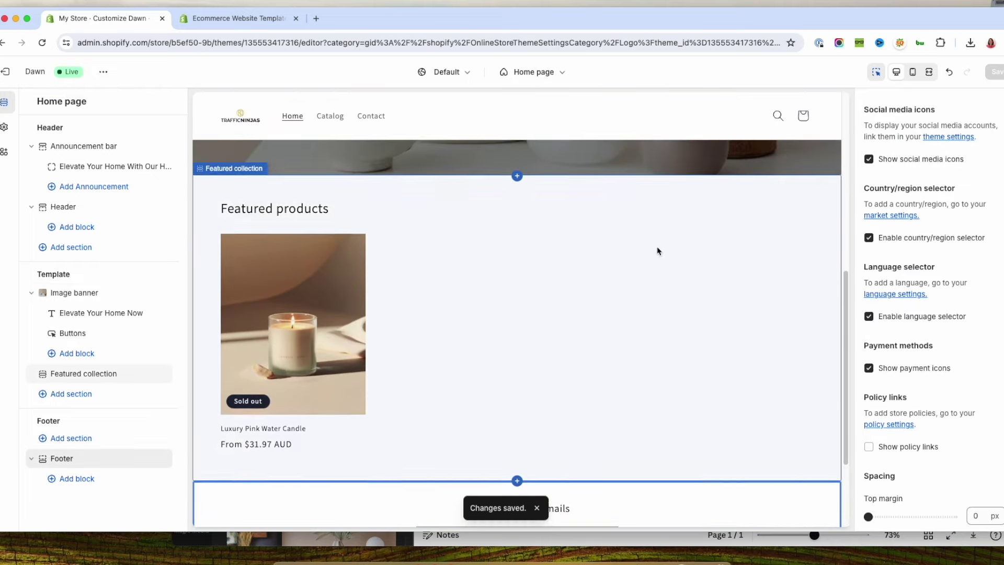
pyautogui.scroll(3, 944, 152)
pyautogui.scroll(5, 950, 136)
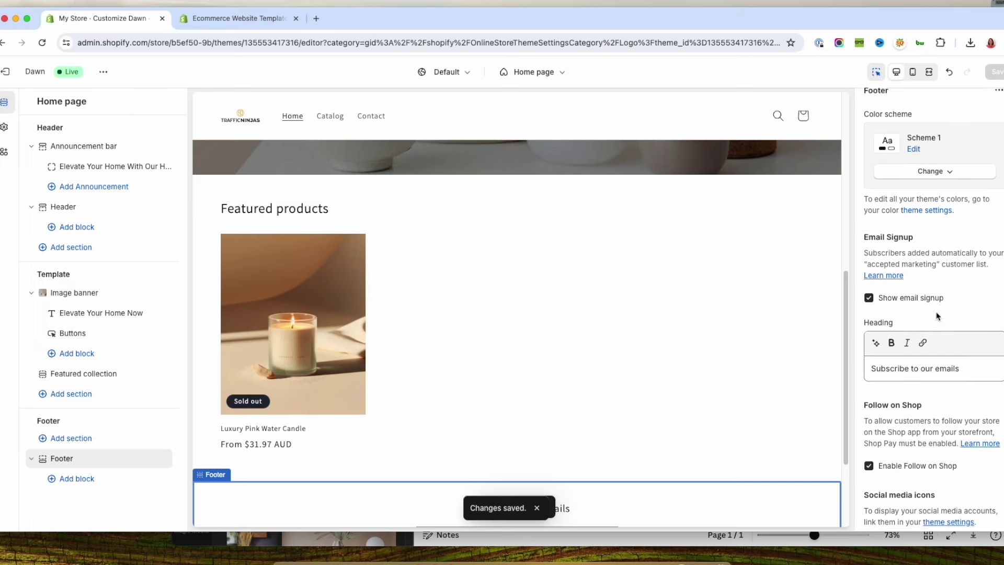
pyautogui.click(924, 379)
pyautogui.tripleClick(923, 378)
pyautogui.press('BackSpace')
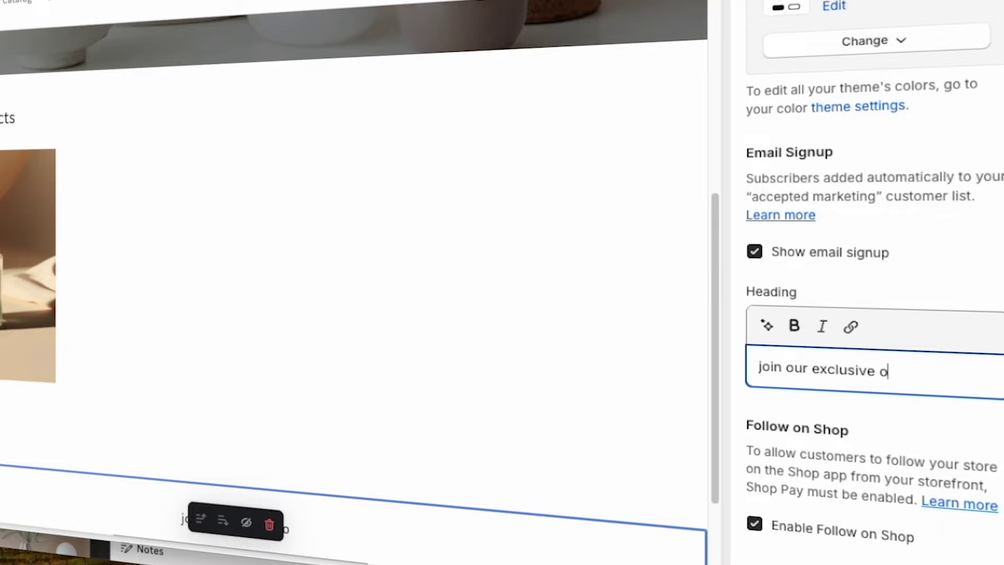
pyautogui.write('join our exclusive offers')
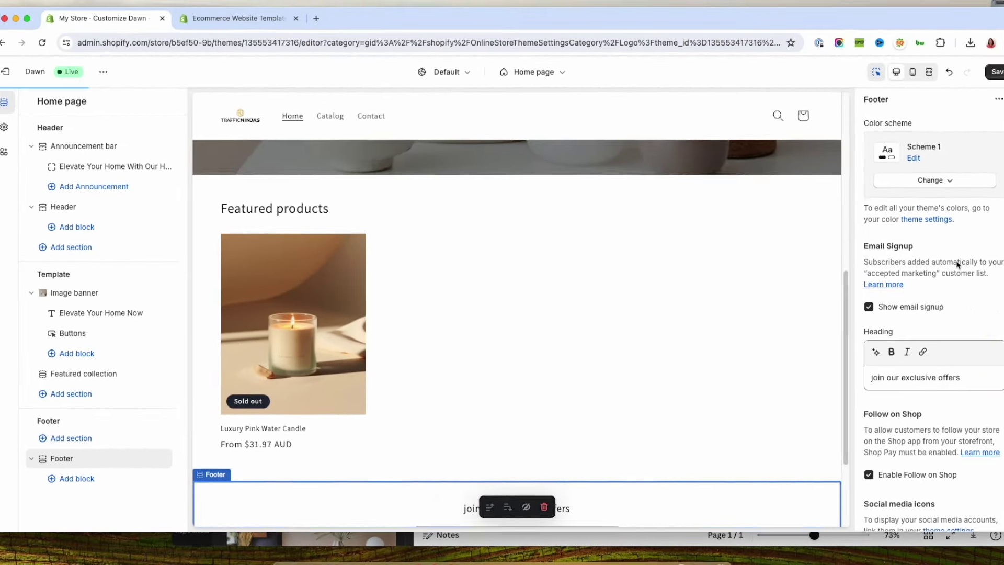
pyautogui.scroll(-8, 935, 387)
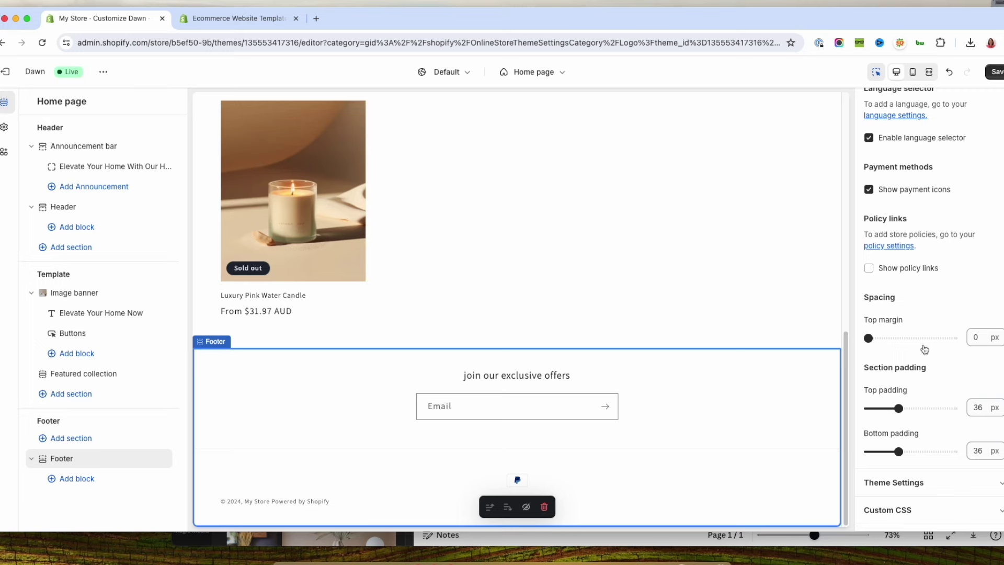
pyautogui.scroll(8, 924, 350)
pyautogui.click(997, 72)
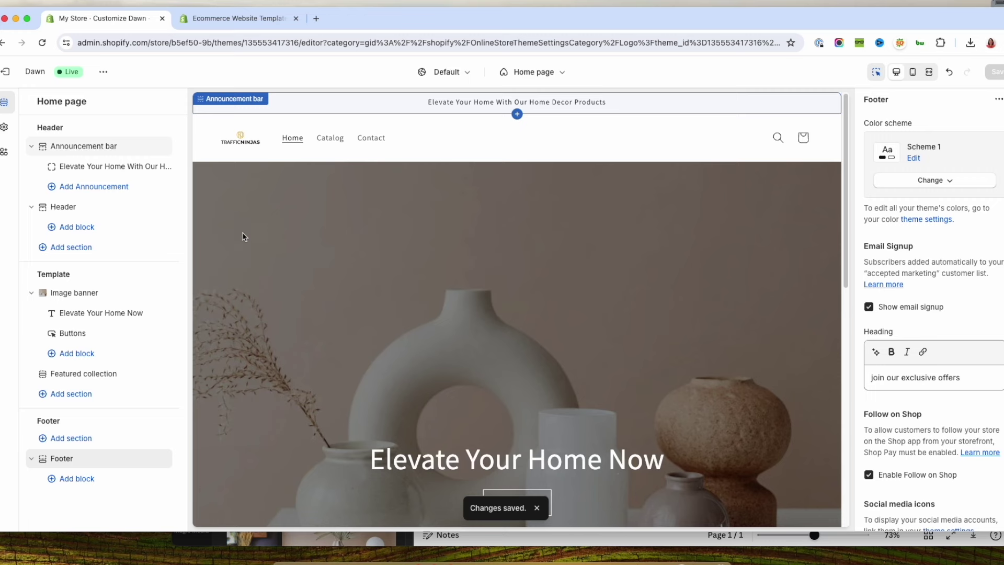
# Look through the theme settings, including the color schemes and the individual colors of Scheme 1
pyautogui.click(4, 127)
pyautogui.scroll(-6, 81, 282)
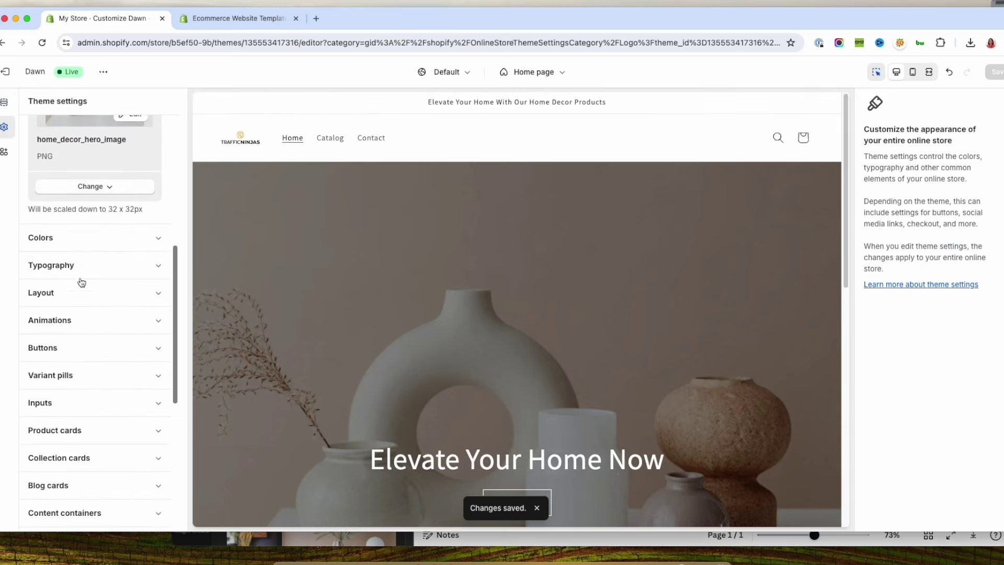
pyautogui.scroll(-4, 96, 240)
pyautogui.scroll(6, 119, 209)
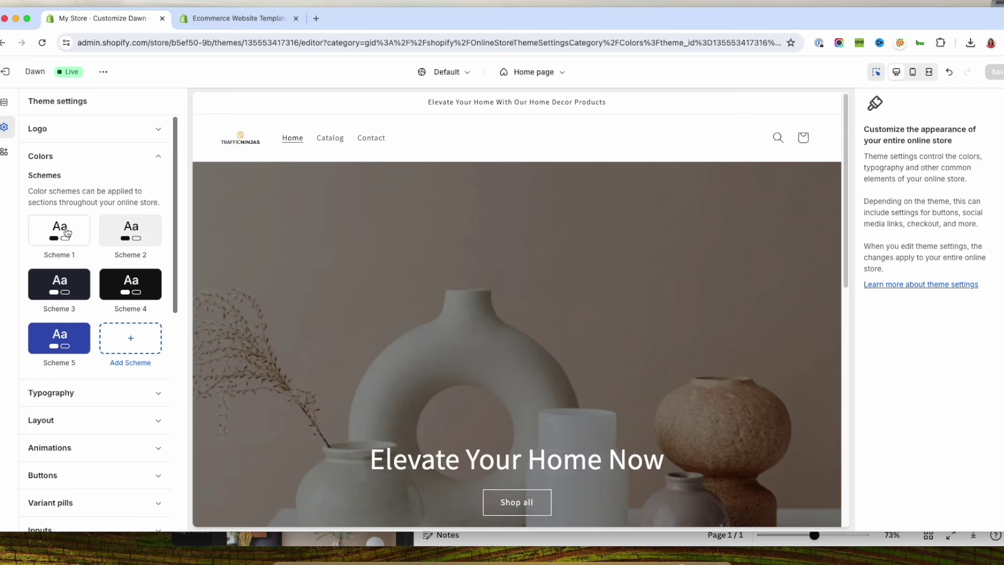
pyautogui.click(66, 232)
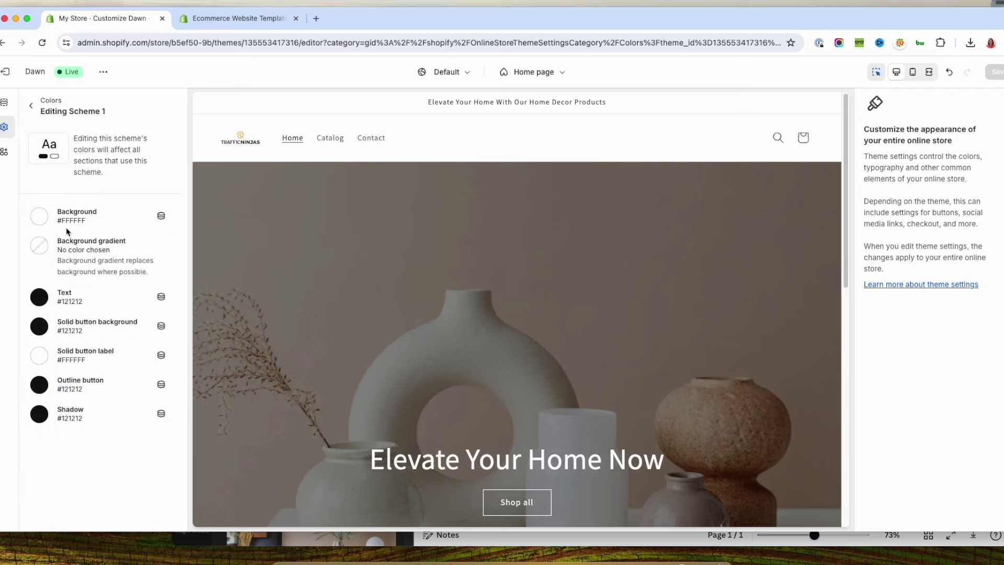
pyautogui.click(30, 105)
pyautogui.click(127, 343)
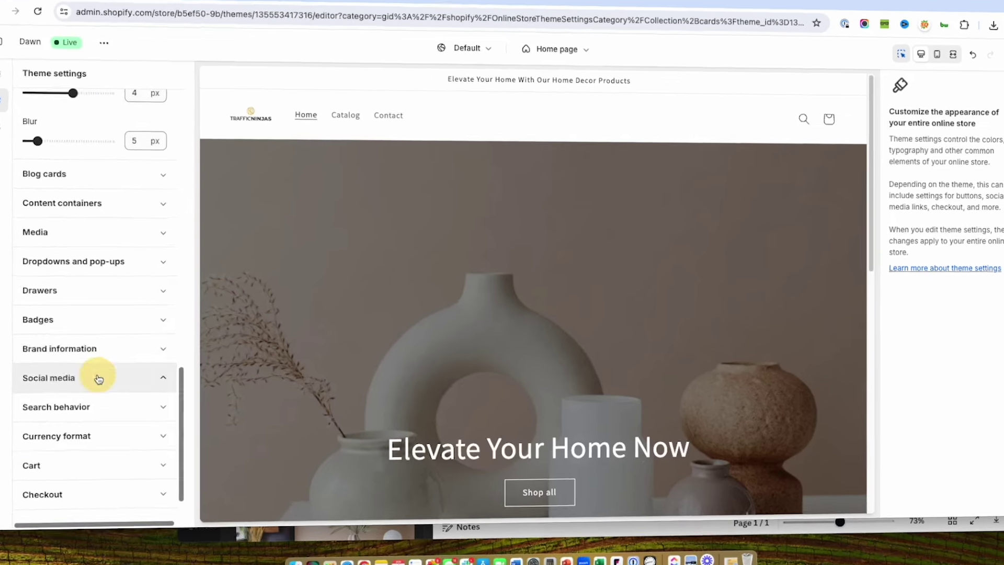
pyautogui.click(103, 373)
pyautogui.scroll(8, 219, 311)
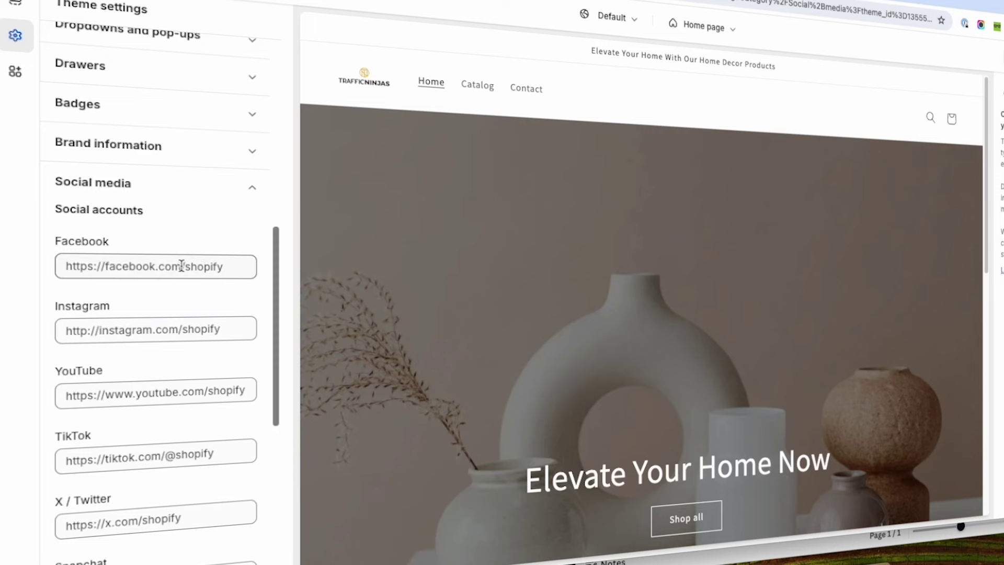
pyautogui.tripleClick(207, 265)
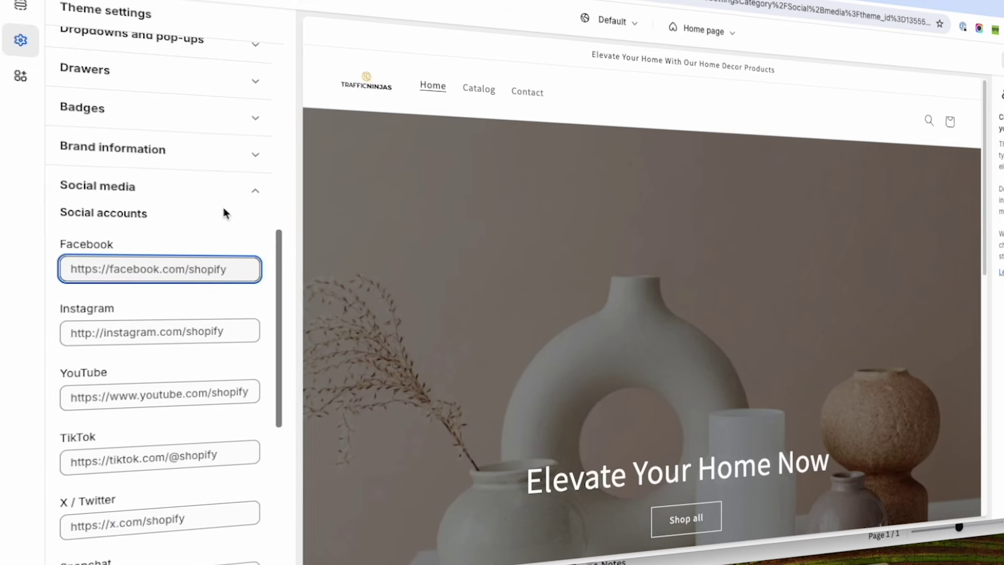
pyautogui.write('https://www.facebook.com/TheTrafficNinjas')
pyautogui.tripleClick(143, 338)
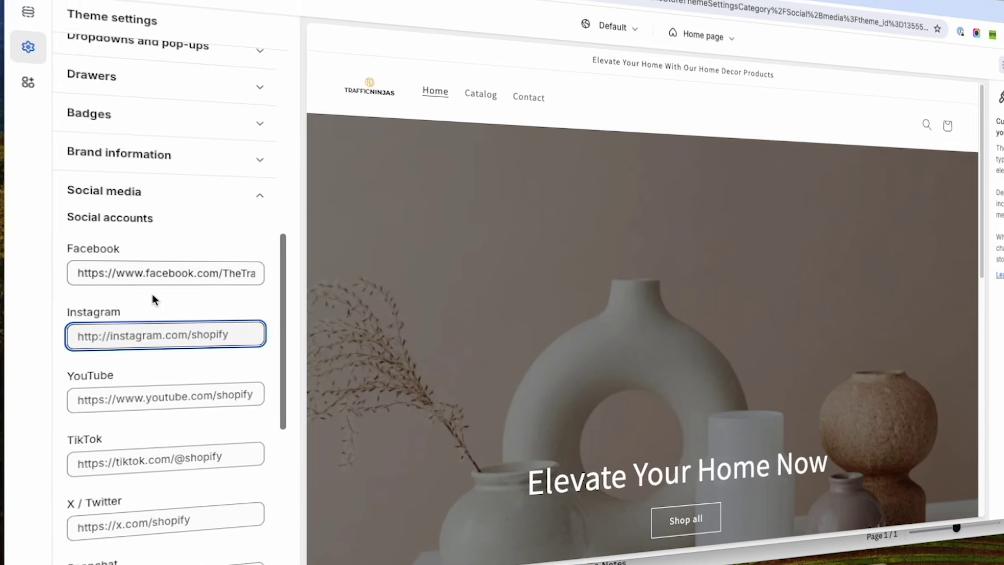
pyautogui.write('https://www.instagram.com/trafficninjas/')
pyautogui.tripleClick(124, 396)
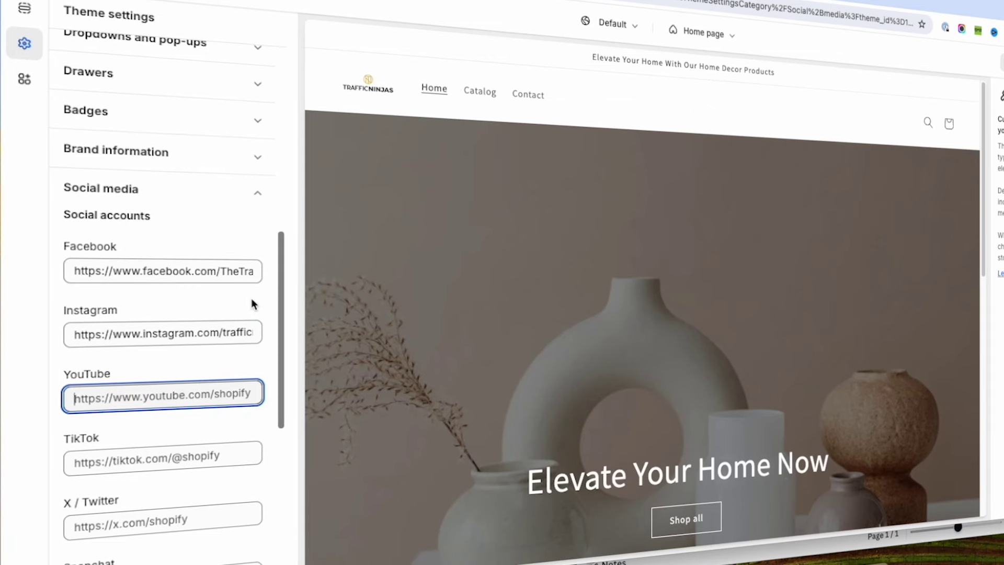
pyautogui.write('https://www.youtube.com/channel/UCoOxSVv4a7hz_bGlrZba0Sg')
pyautogui.press('BackSpace')
pyautogui.press('BackSpace')
pyautogui.press('BackSpace')
pyautogui.press('BackSpace')
pyautogui.press('BackSpace')
pyautogui.press('BackSpace')
pyautogui.press('BackSpace')
pyautogui.press('BackSpace')
pyautogui.press('BackSpace')
pyautogui.press('BackSpace')
pyautogui.press('BackSpace')
pyautogui.press('BackSpace')
pyautogui.press('BackSpace')
pyautogui.press('BackSpace')
pyautogui.press('BackSpace')
pyautogui.press('BackSpace')
pyautogui.press('BackSpace')
pyautogui.press('BackSpace')
pyautogui.press('BackSpace')
pyautogui.press('BackSpace')
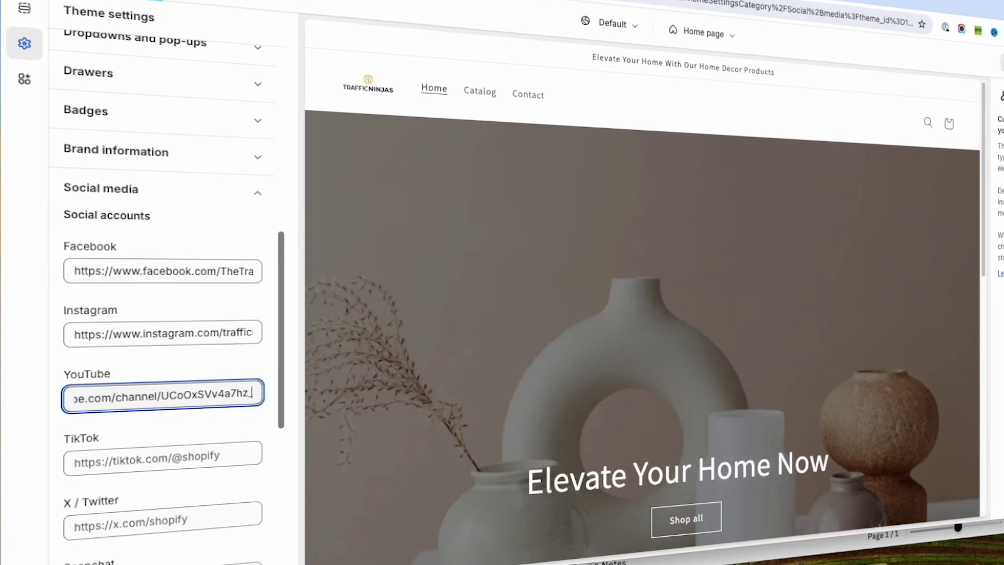
pyautogui.press('BackSpace')
pyautogui.press('BackSpace')
pyautogui.write('@')
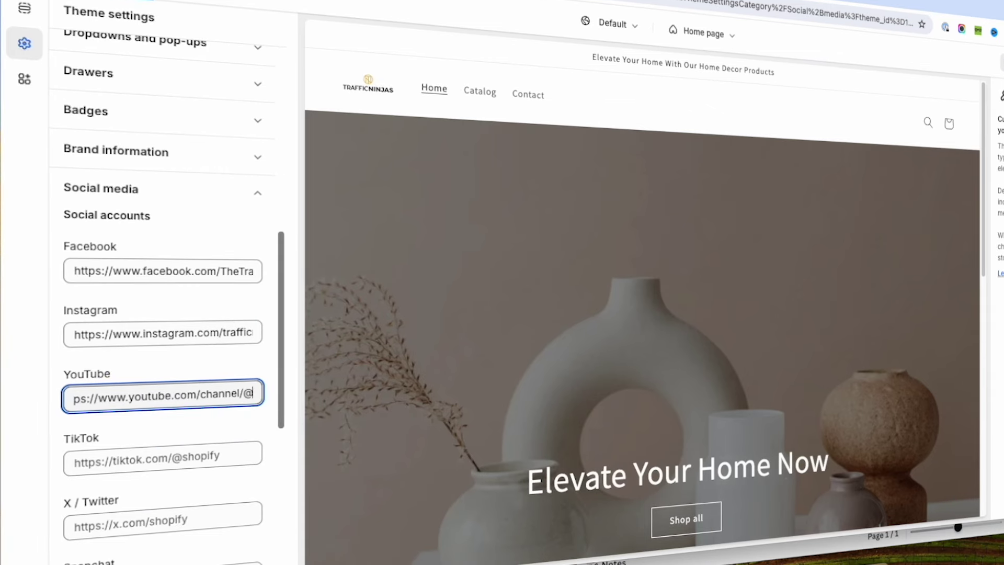
pyautogui.write('thetrafficninjas')
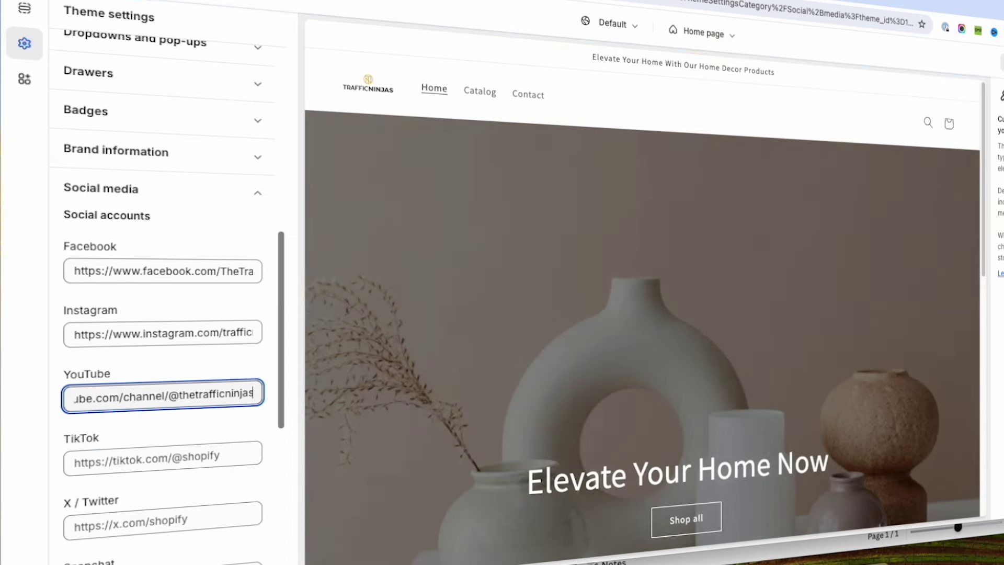
pyautogui.click(146, 484)
# Review the remaining theme settings and the app embeds, and browse the Shopify App Store collection for Online Store 2.0 themes
pyautogui.scroll(-7, 146, 484)
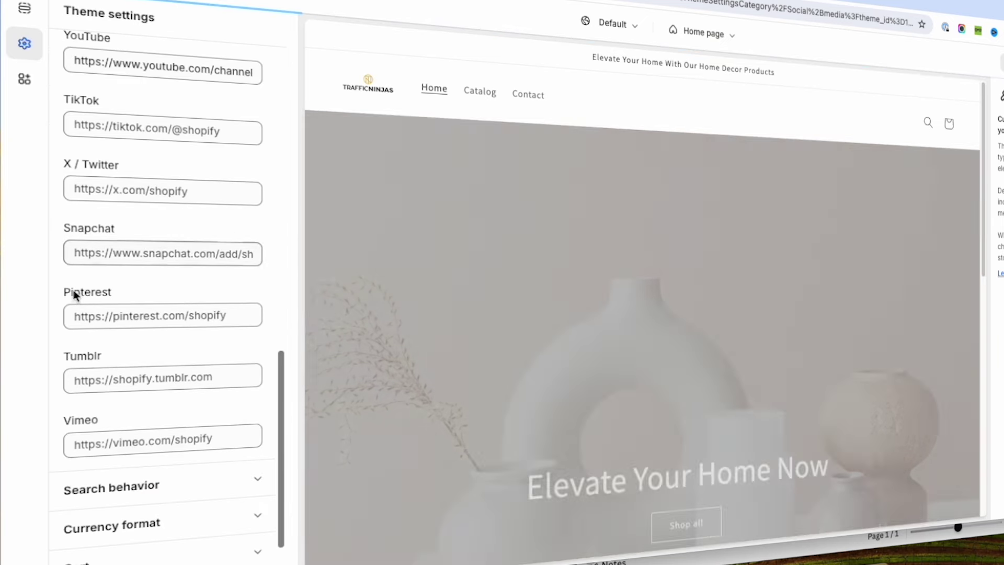
pyautogui.scroll(-3, 219, 398)
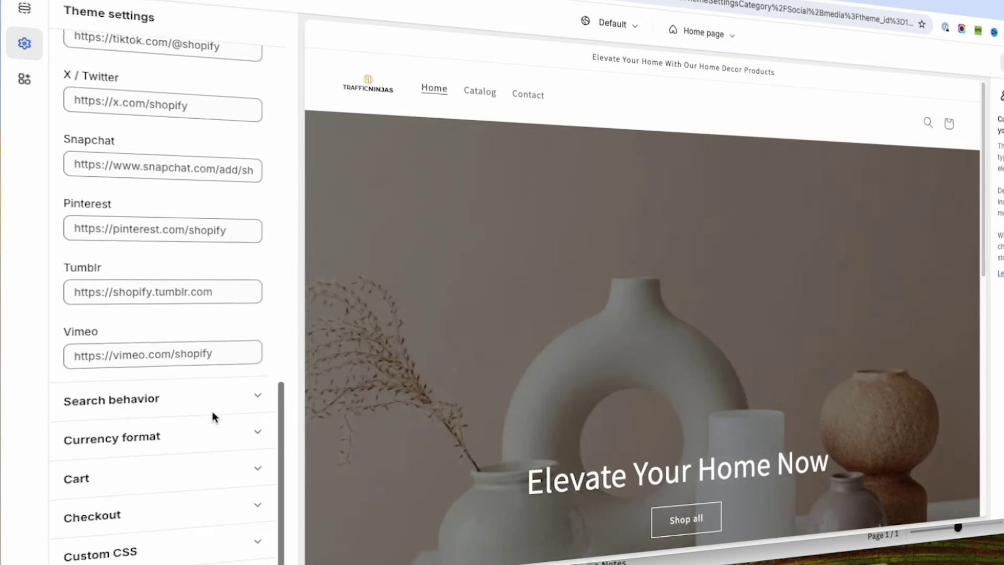
pyautogui.scroll(20, 184, 466)
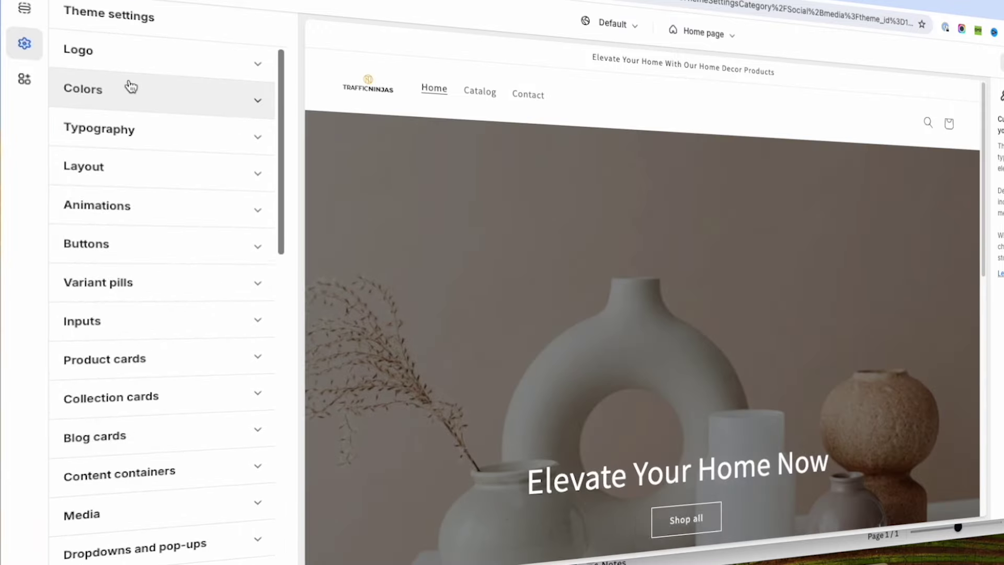
pyautogui.click(24, 79)
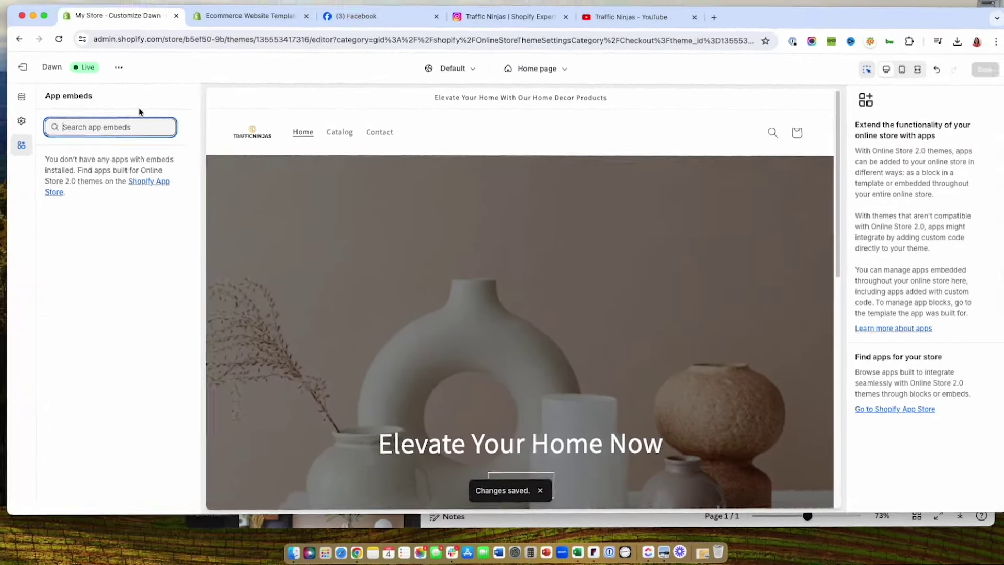
pyautogui.click(225, 145)
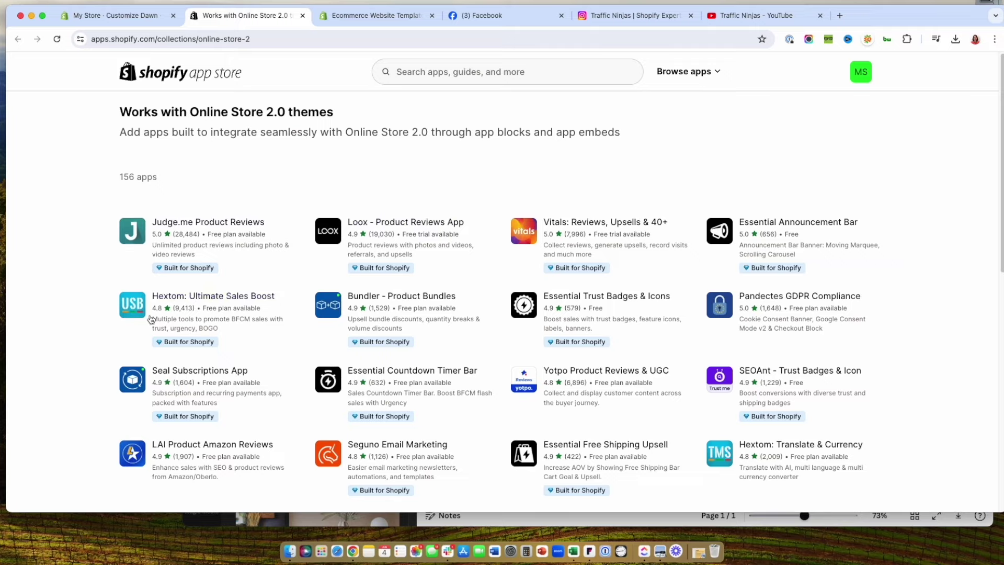
pyautogui.scroll(-6, 68, 438)
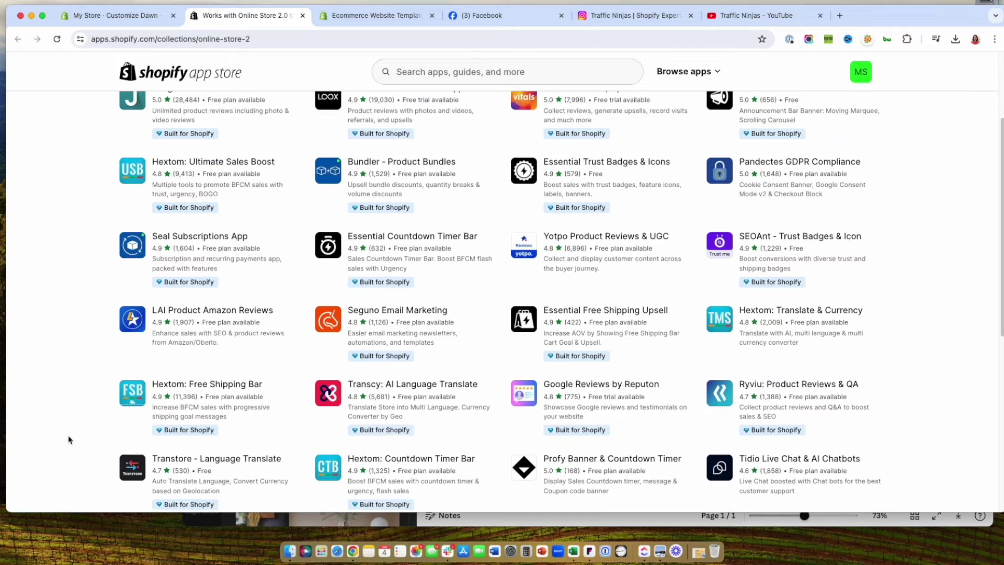
pyautogui.scroll(6, 68, 439)
# Search the Shopify App Store for "timer" apps and for "urgency & scarcity" apps
pyautogui.click(429, 71)
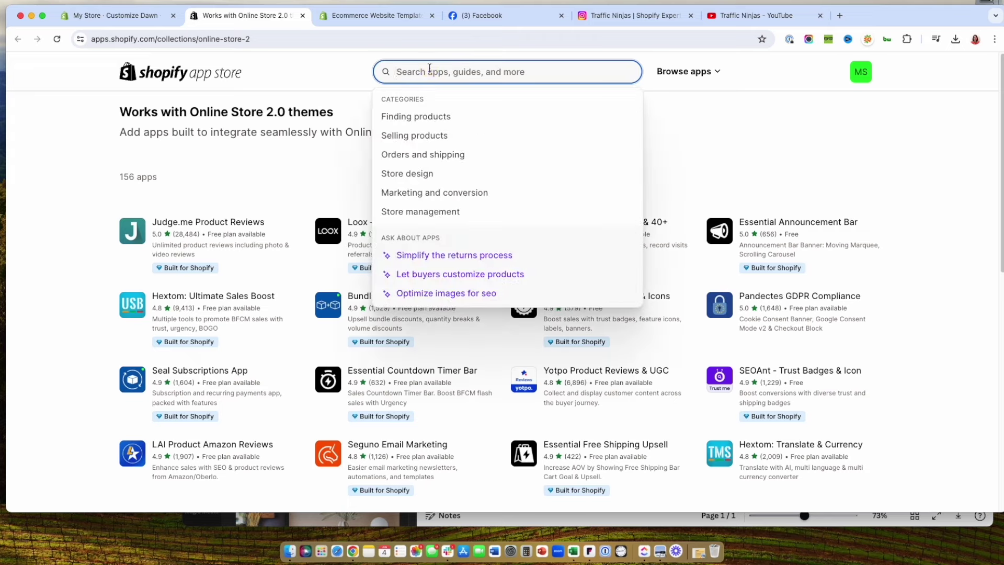
pyautogui.write('timer')
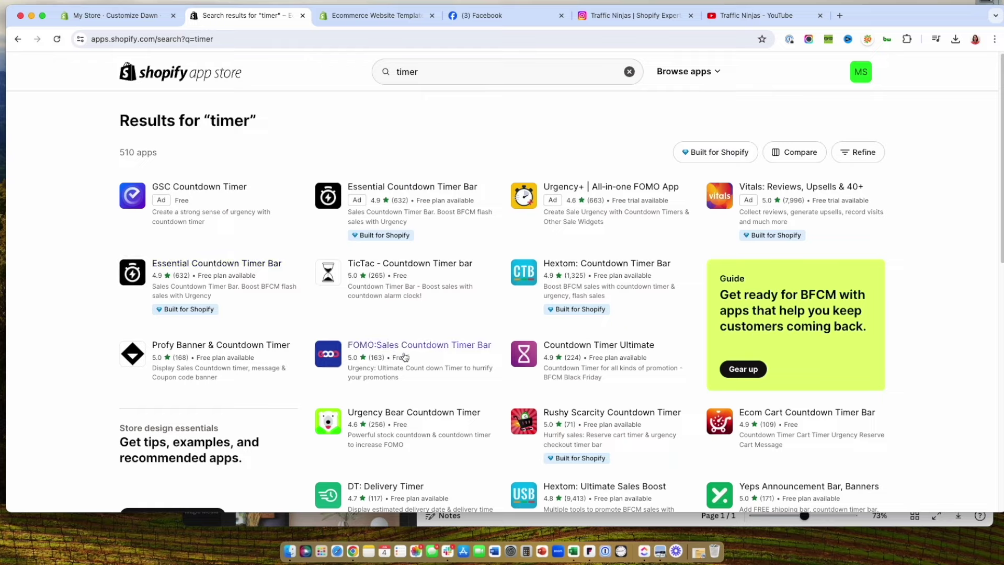
pyautogui.click(432, 71)
pyautogui.hotkey('ctrl', 'a')
pyautogui.write('ur')
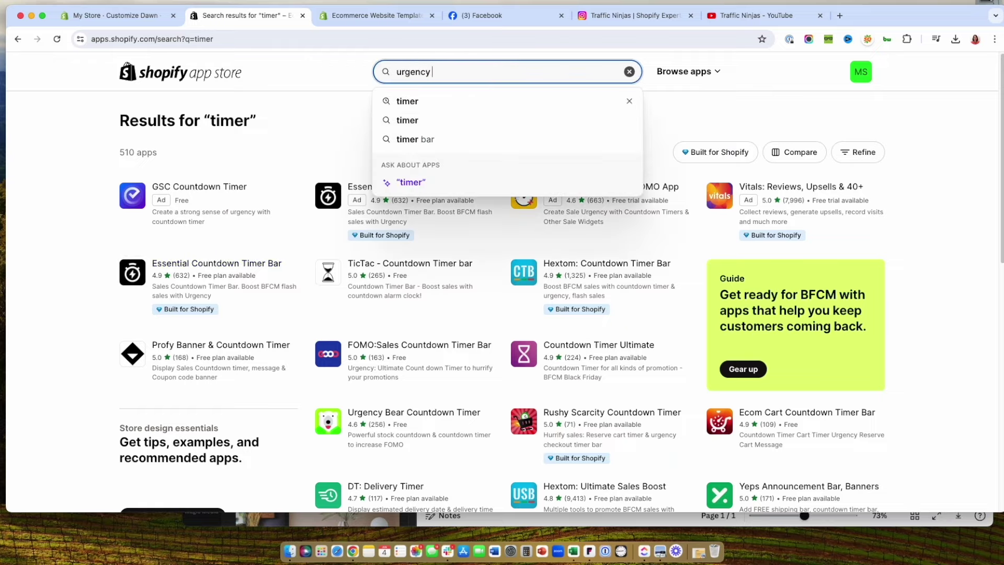
pyautogui.write('gency & scarcity')
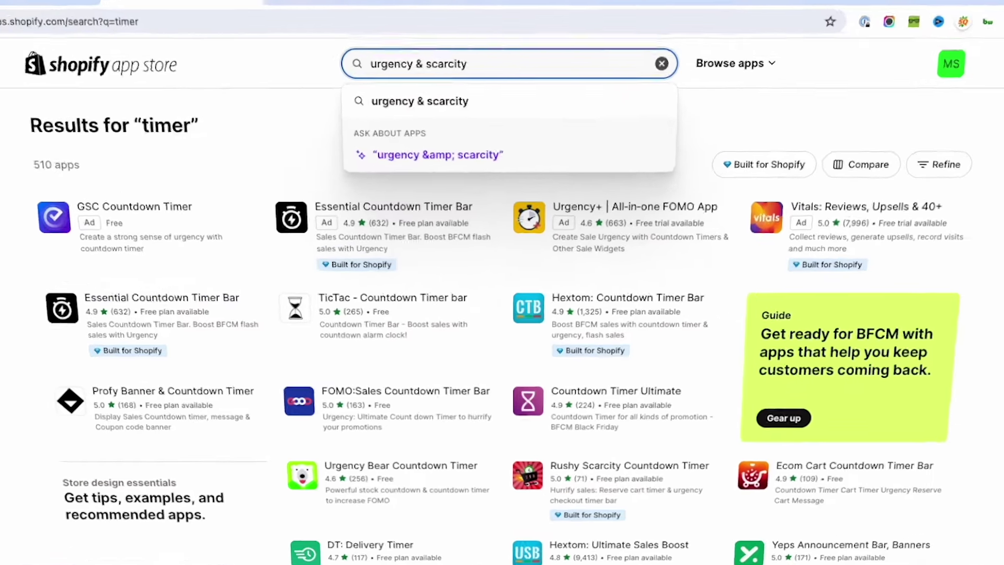
pyautogui.press('Return')
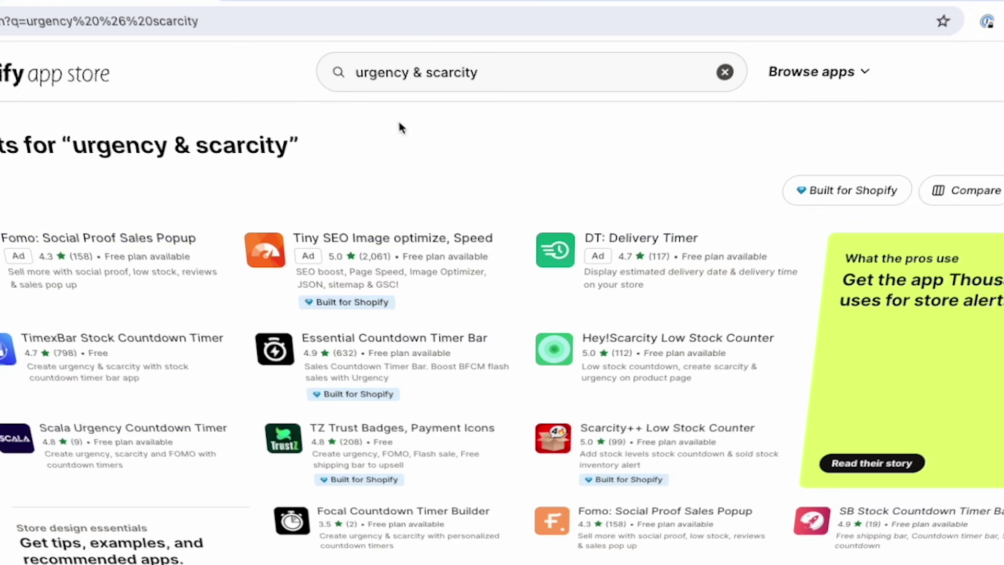
# Search the Shopify App Store for "limited stock" apps
pyautogui.moveTo(492, 65); pyautogui.dragTo(332, 69)
pyautogui.press('BackSpace')
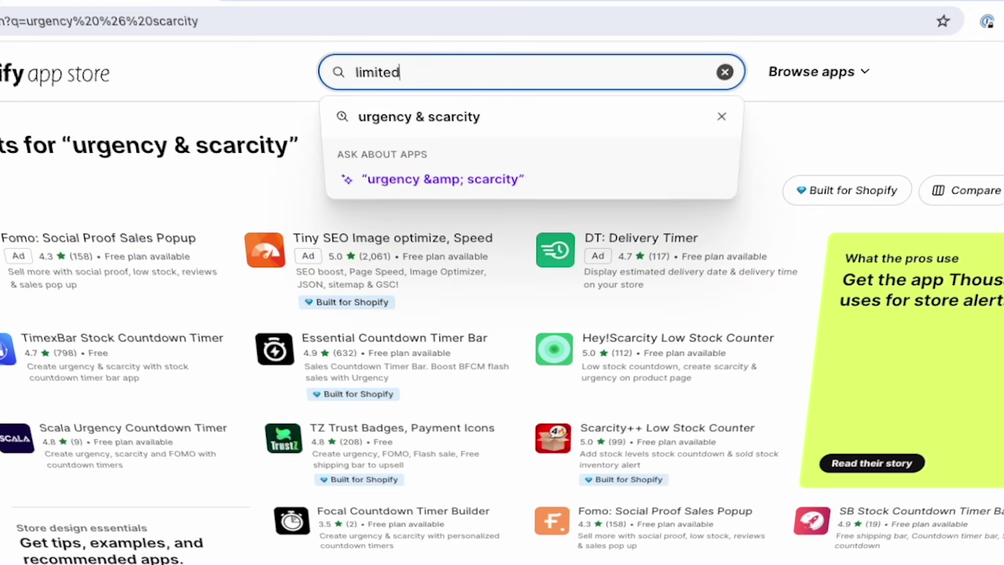
pyautogui.write('limited stock')
pyautogui.press('Return')
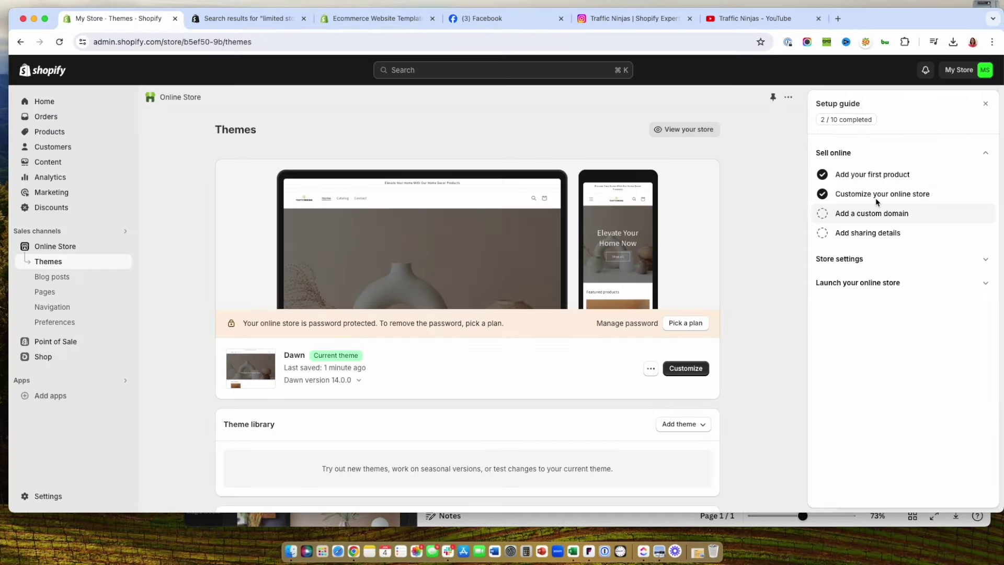
# Back in the Shopify admin, open the setup guide's custom domain task and view the store's Shipping and delivery settings
pyautogui.click(864, 220)
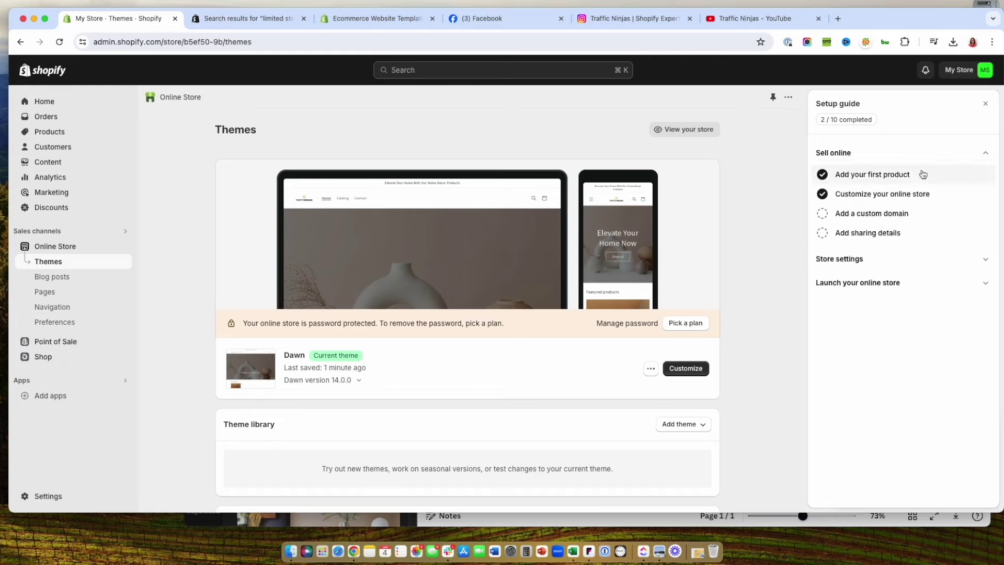
pyautogui.click(865, 215)
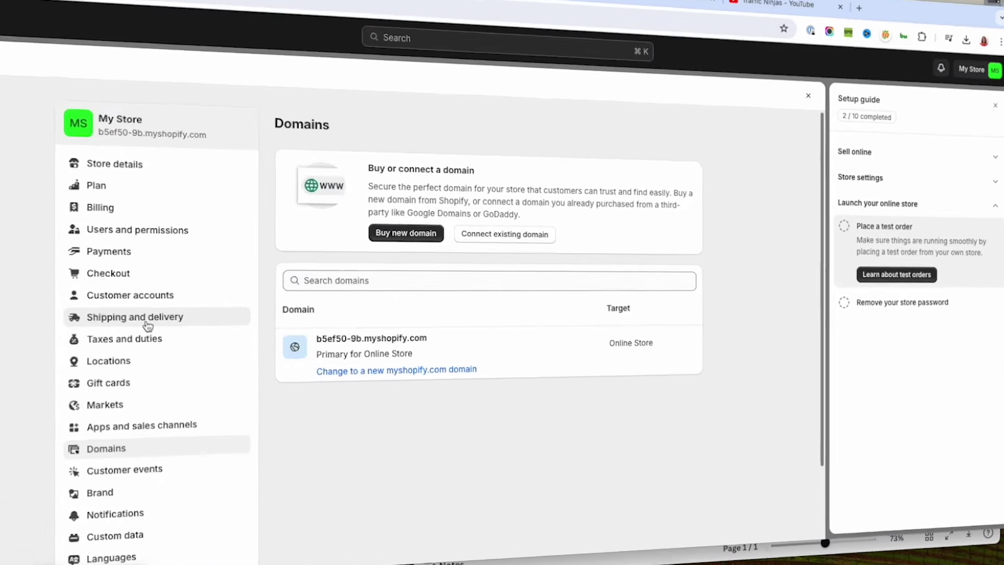
pyautogui.click(204, 311)
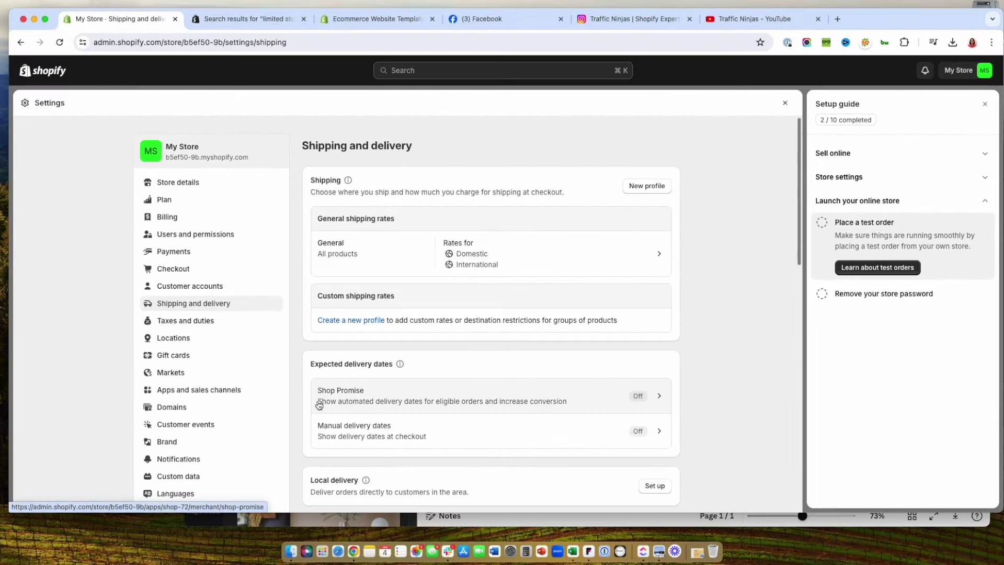
pyautogui.scroll(-1, 291, 486)
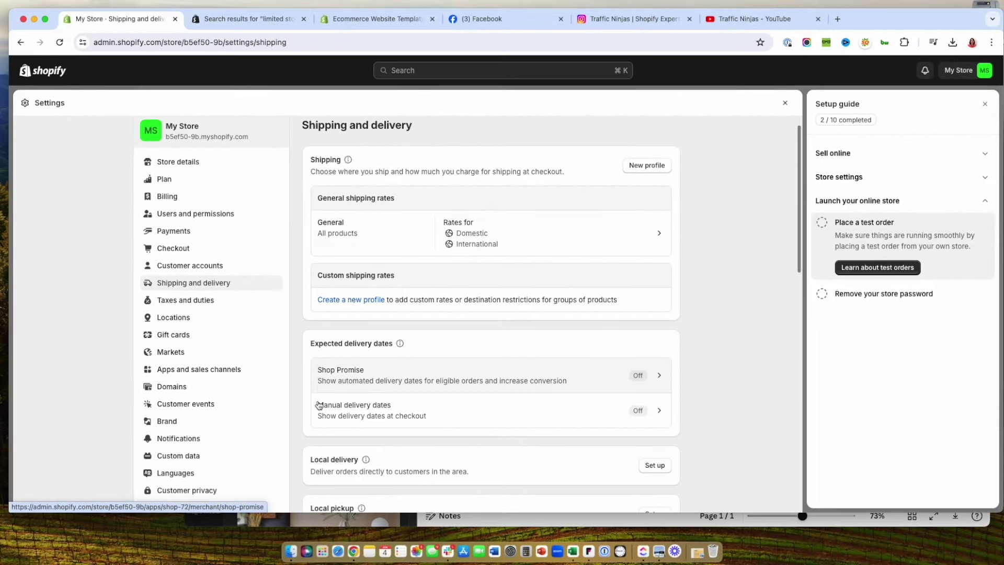
# Review the store's Payments settings through to the payment method customizations, and view the Plan and Billing settings
pyautogui.scroll(-2, 308, 413)
pyautogui.scroll(3, 203, 256)
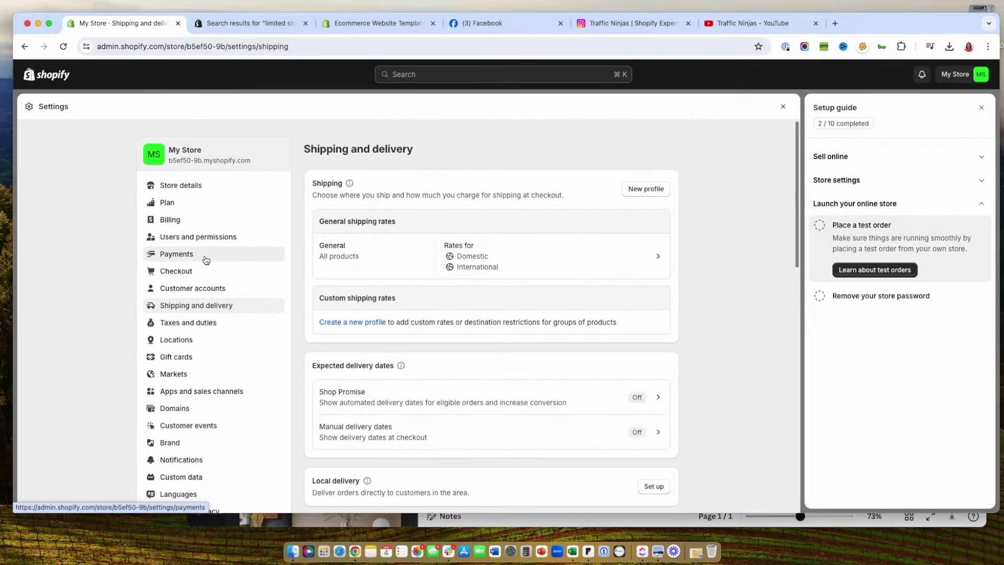
pyautogui.click(206, 260)
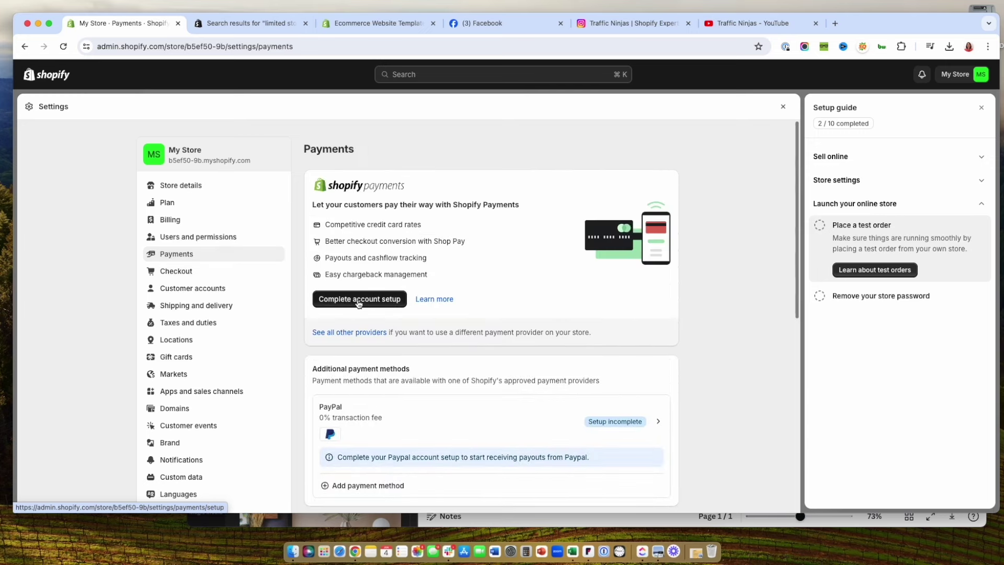
pyautogui.scroll(-2, 448, 424)
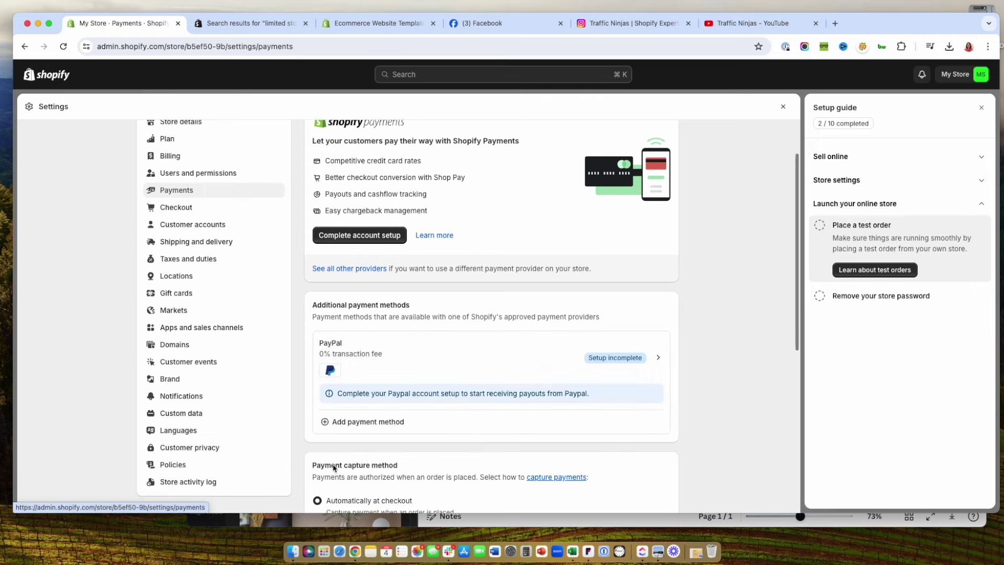
pyautogui.scroll(-4, 383, 412)
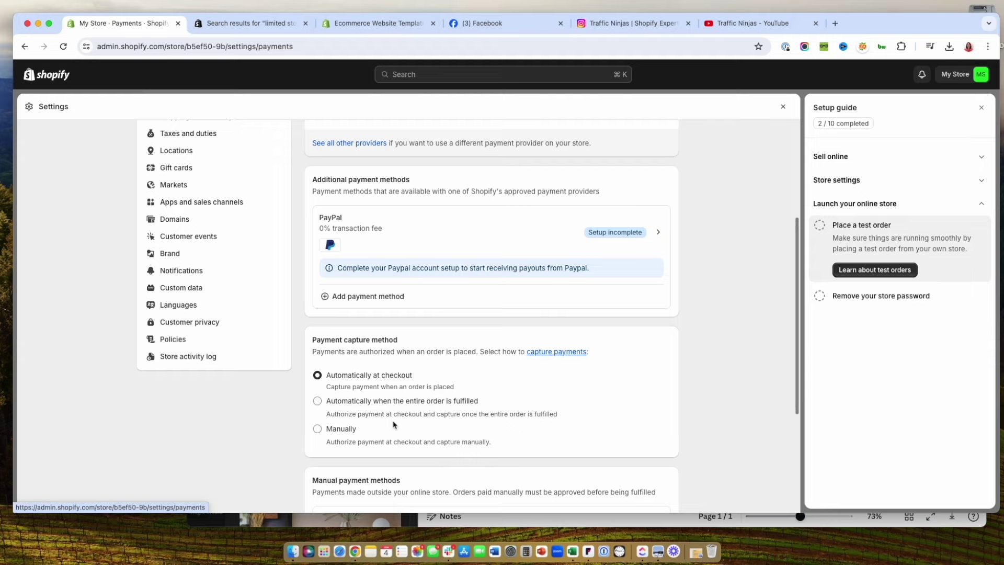
pyautogui.scroll(-4, 394, 424)
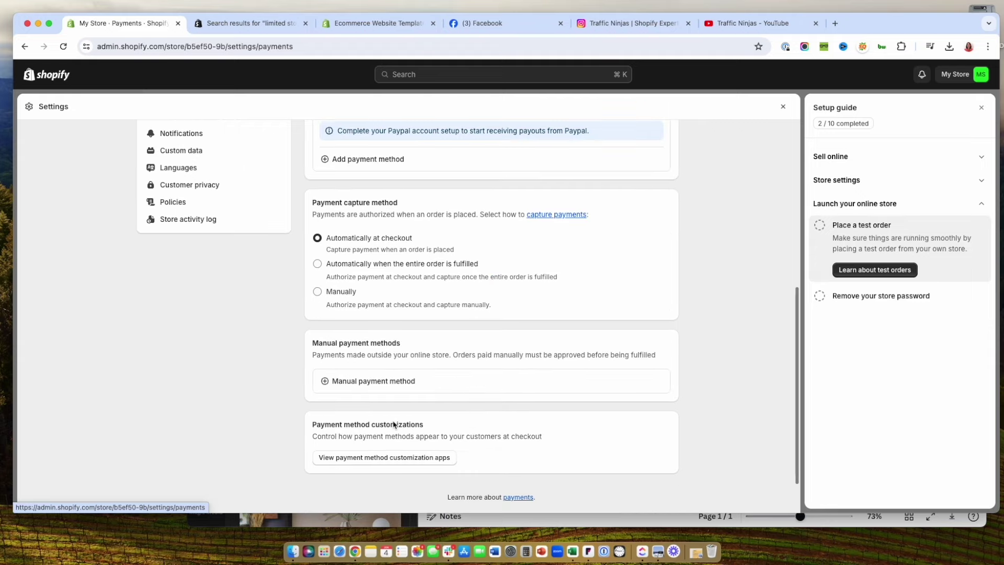
pyautogui.scroll(9, 393, 423)
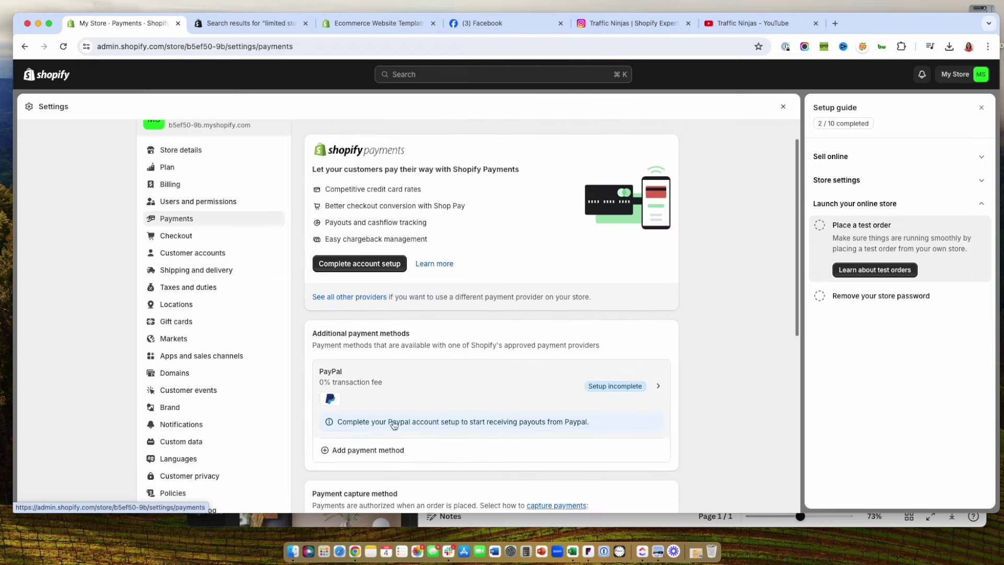
pyautogui.scroll(2, 311, 417)
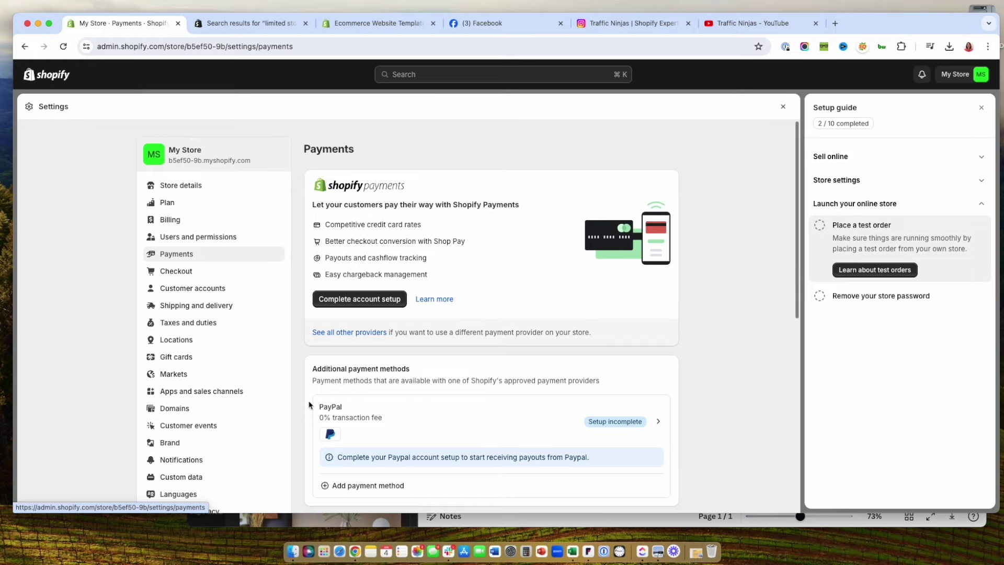
pyautogui.click(168, 203)
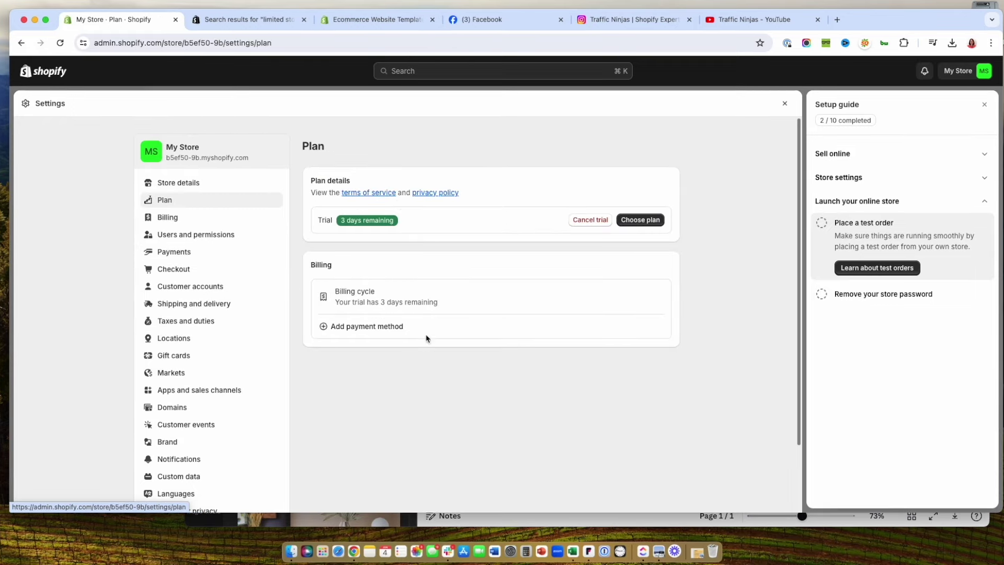
pyautogui.click(219, 217)
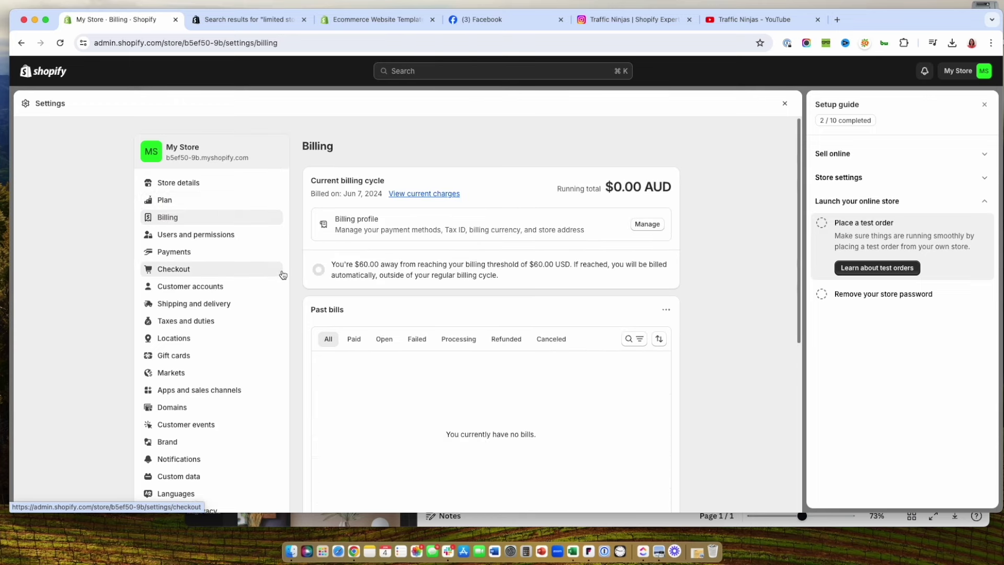
# In the Checkout settings, require customers' first and last name and make the shipping address phone number required
pyautogui.click(176, 271)
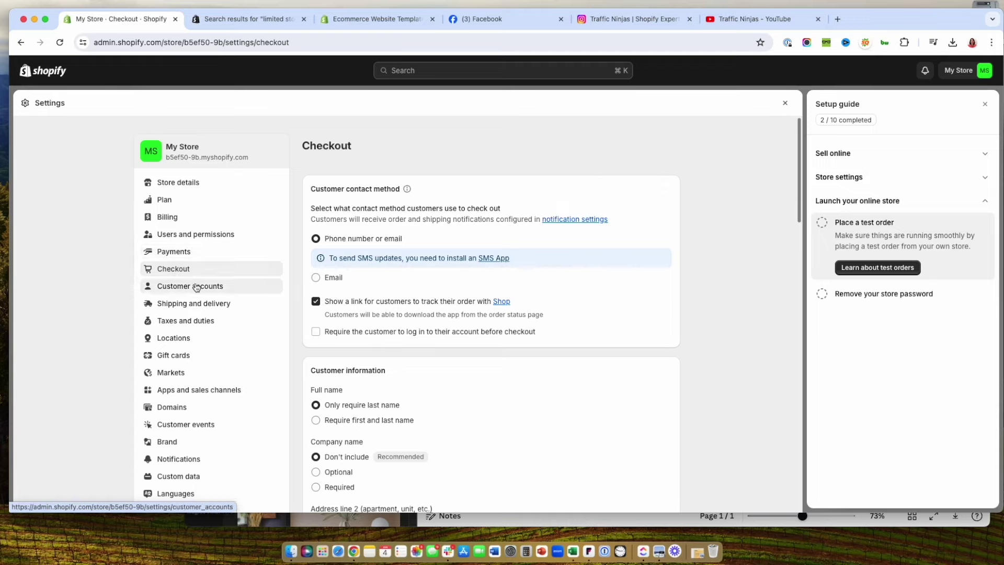
pyautogui.scroll(-3, 441, 347)
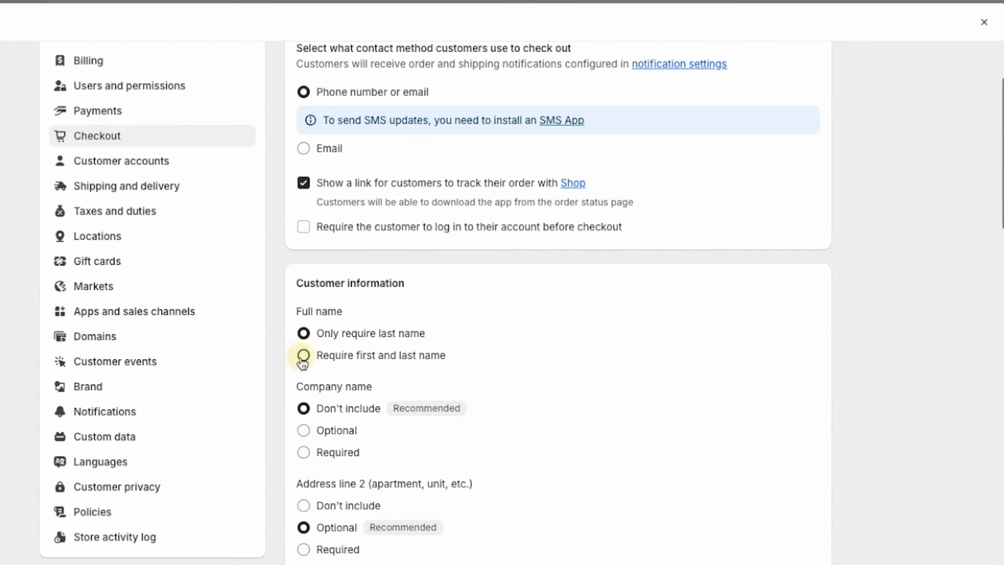
pyautogui.click(303, 357)
pyautogui.scroll(-2, 503, 434)
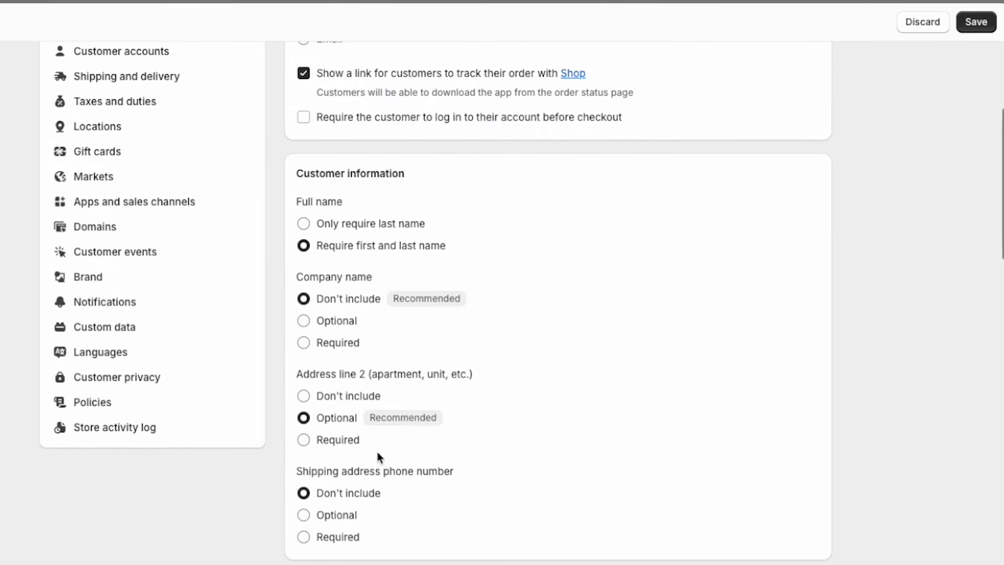
pyautogui.scroll(-3, 356, 463)
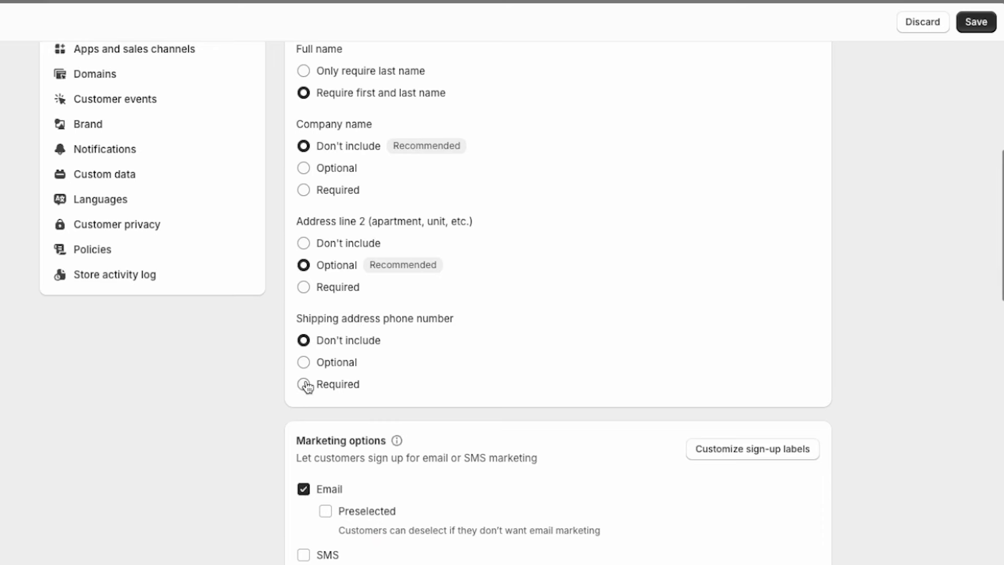
pyautogui.click(306, 384)
# Preselect the email sign-up in the checkout marketing options and leave the SMS sign-up disabled
pyautogui.scroll(-1, 462, 392)
pyautogui.scroll(-2, 456, 434)
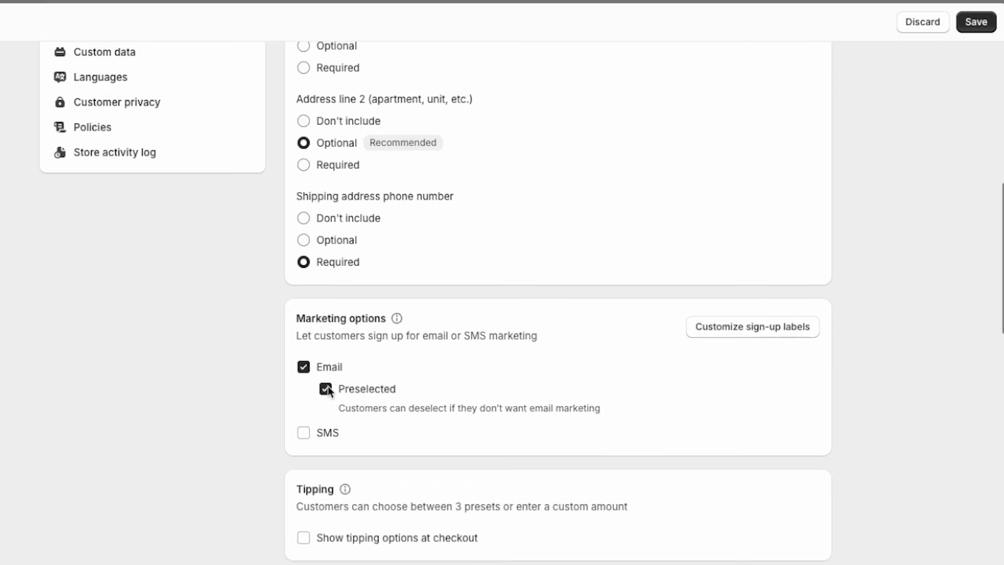
pyautogui.scroll(-1, 261, 423)
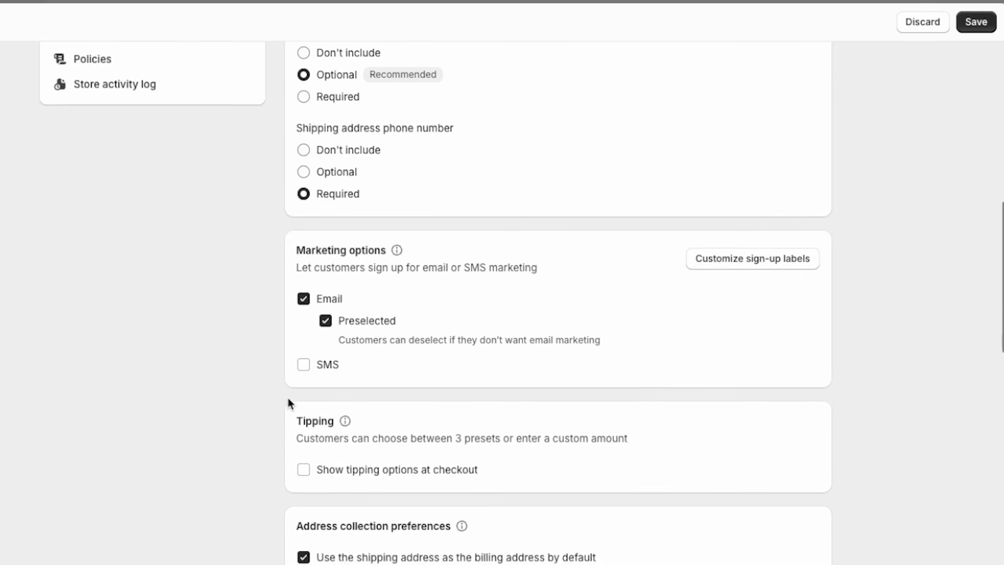
pyautogui.click(303, 365)
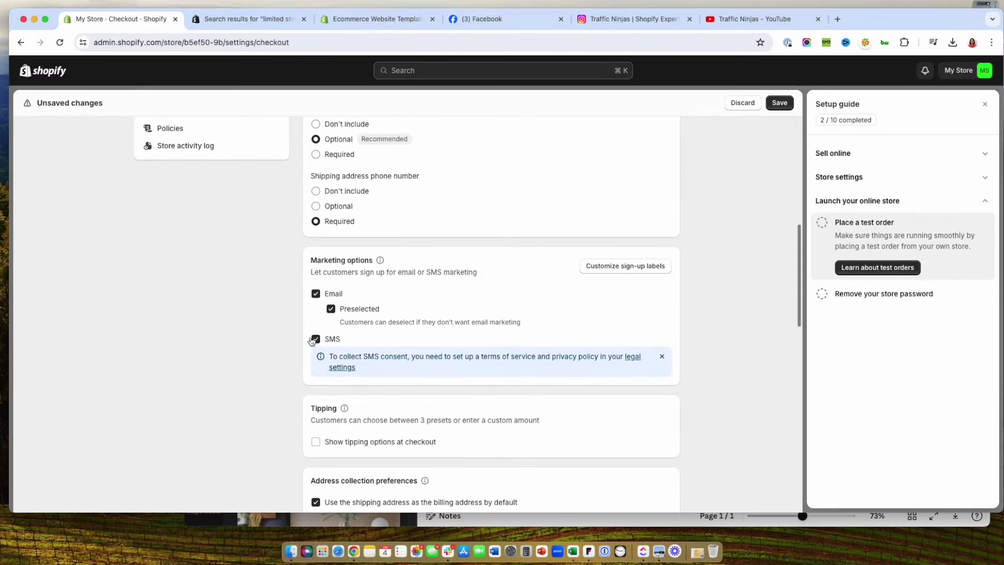
pyautogui.click(304, 366)
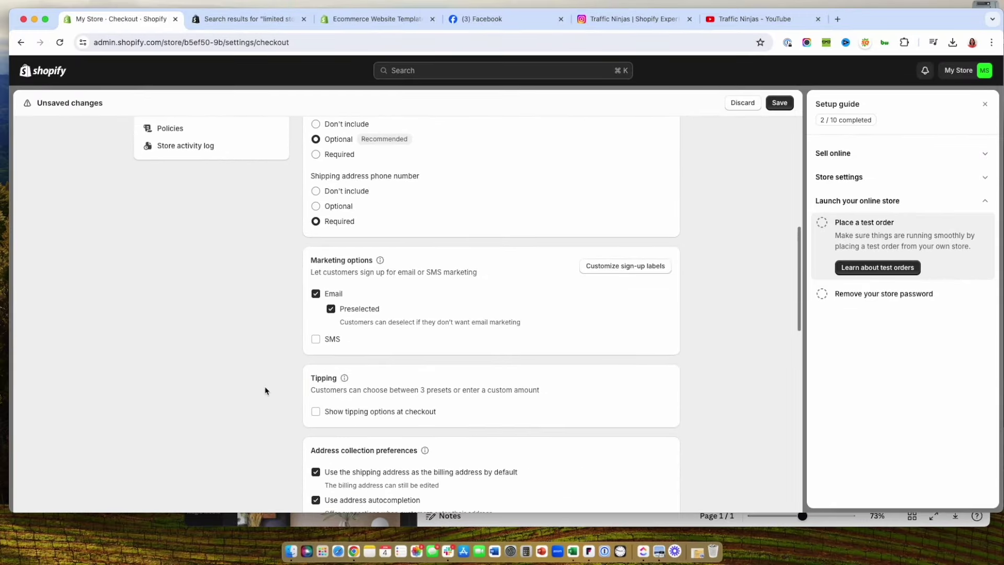
# Review the address collection, order processing and order status preferences, and save the checkout settings
pyautogui.scroll(-3, 266, 398)
pyautogui.scroll(-1, 267, 410)
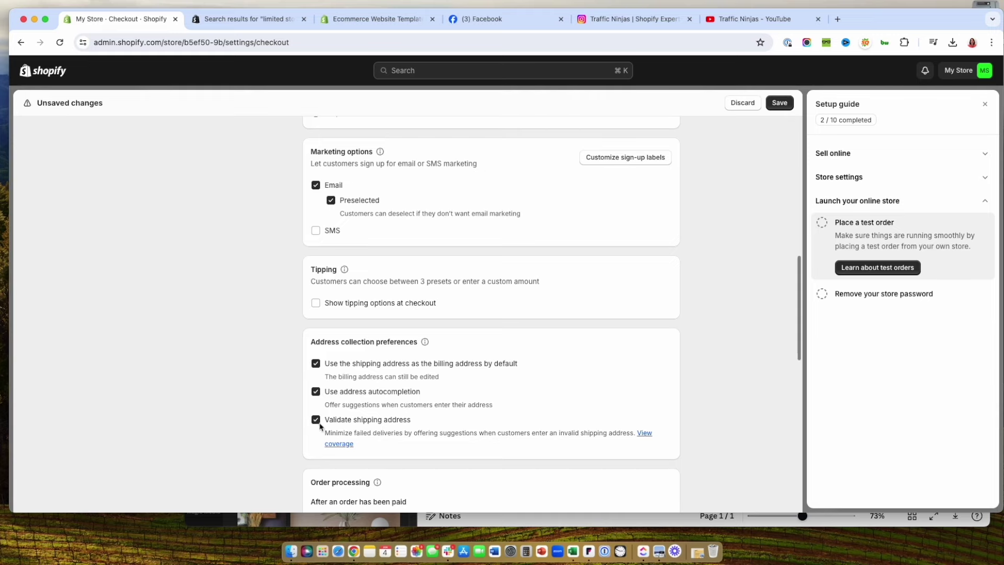
pyautogui.scroll(-4, 346, 460)
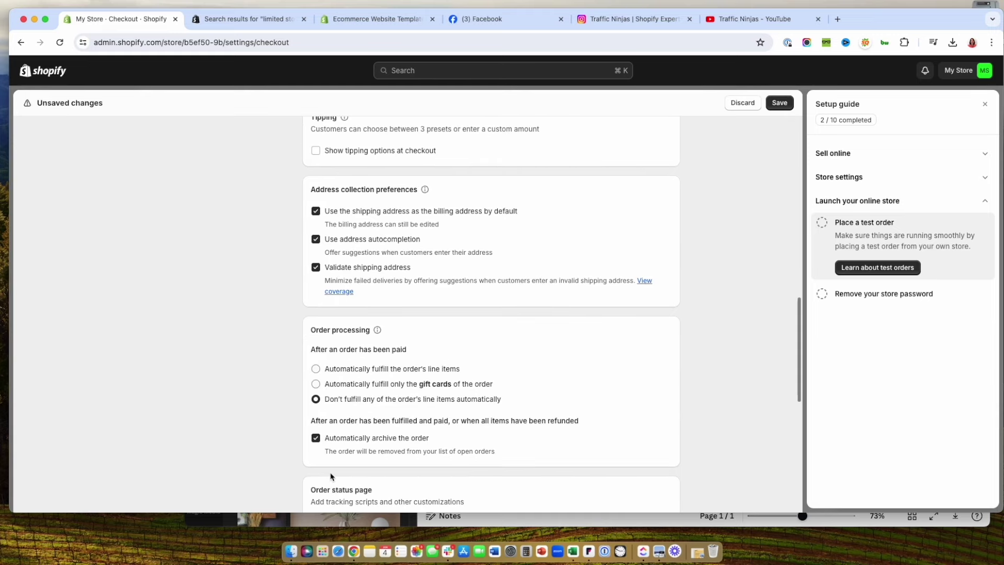
pyautogui.scroll(-1, 330, 476)
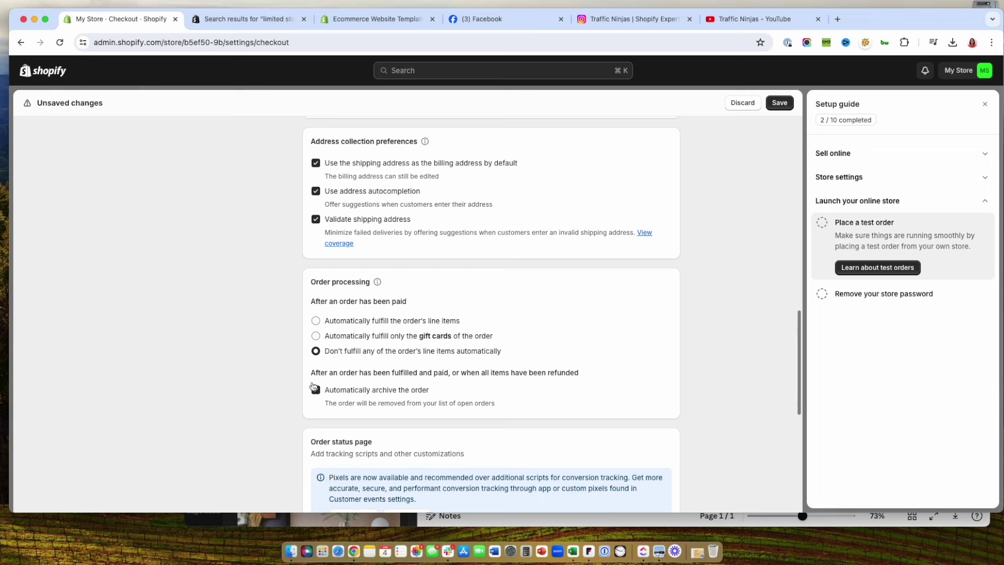
pyautogui.scroll(-8, 400, 447)
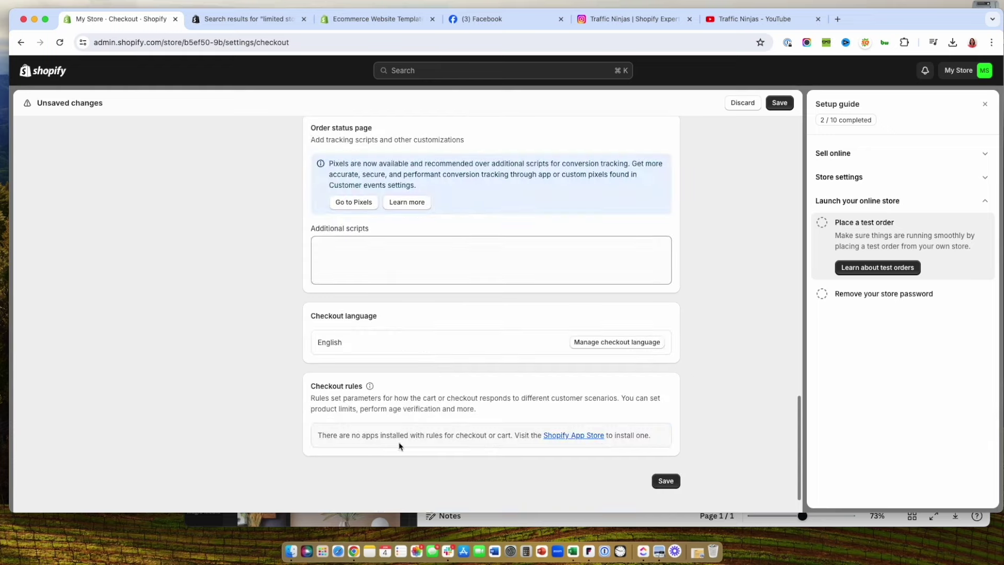
pyautogui.click(677, 485)
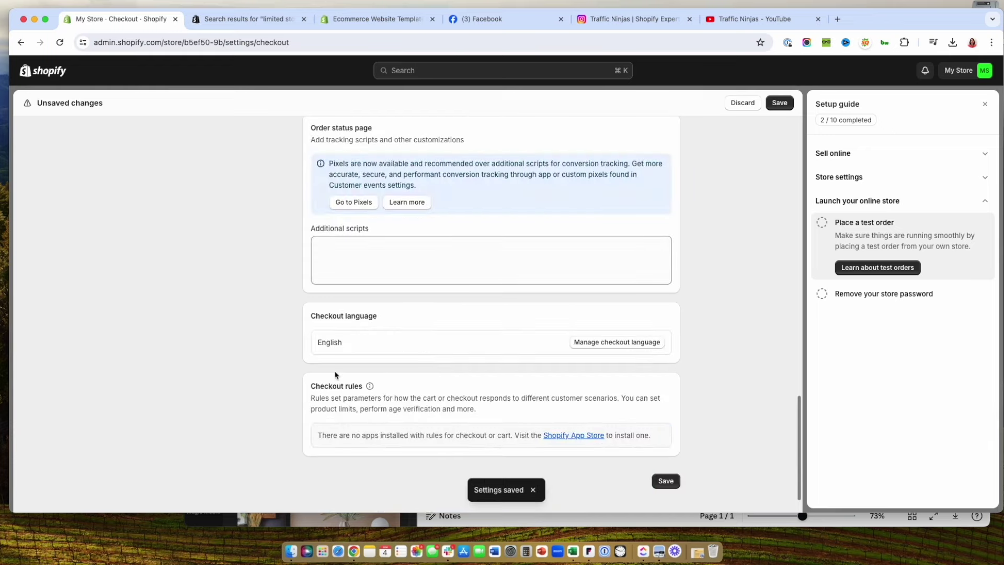
pyautogui.scroll(8, 335, 370)
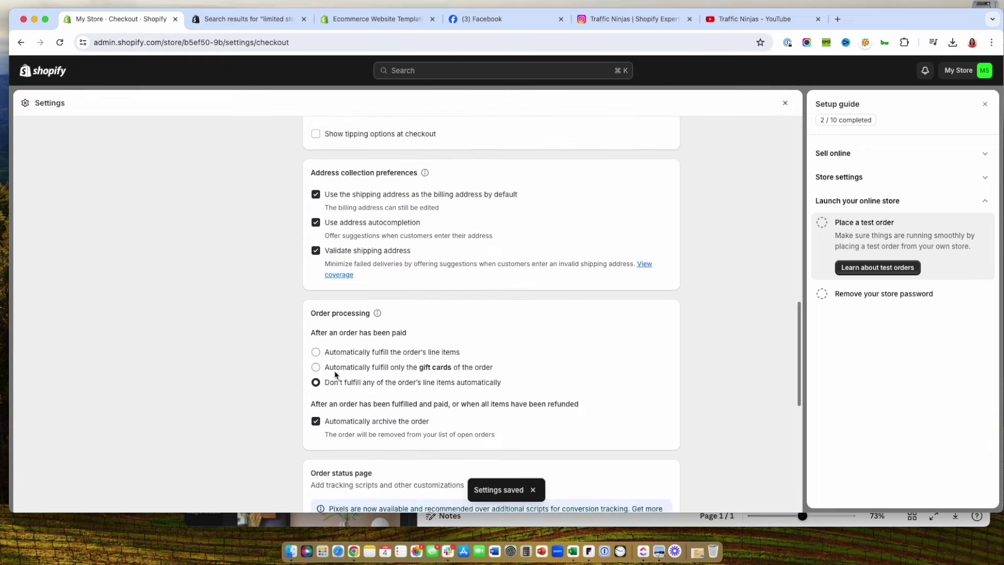
# Open the Shipping and delivery settings and review the shipping rates, delivery dates, local delivery and pickup, saved packages and packing slips
pyautogui.click(878, 291)
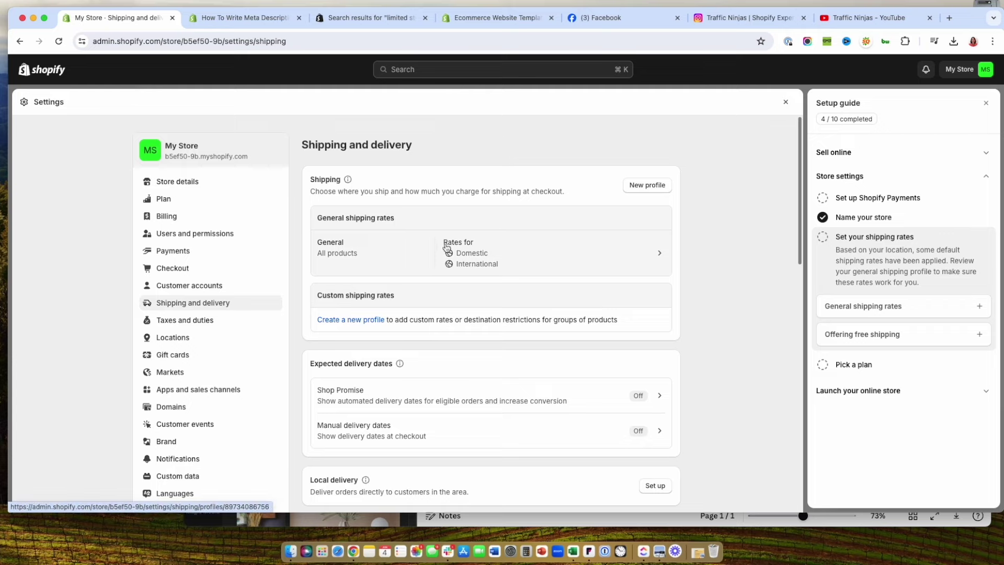
pyautogui.scroll(-3, 533, 336)
pyautogui.scroll(-1, 551, 308)
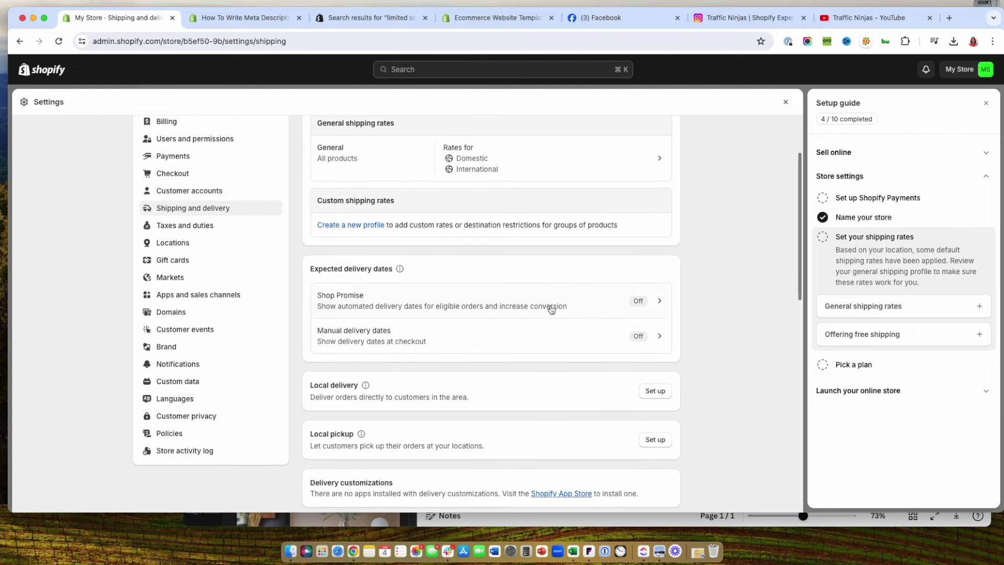
pyautogui.scroll(-3, 556, 303)
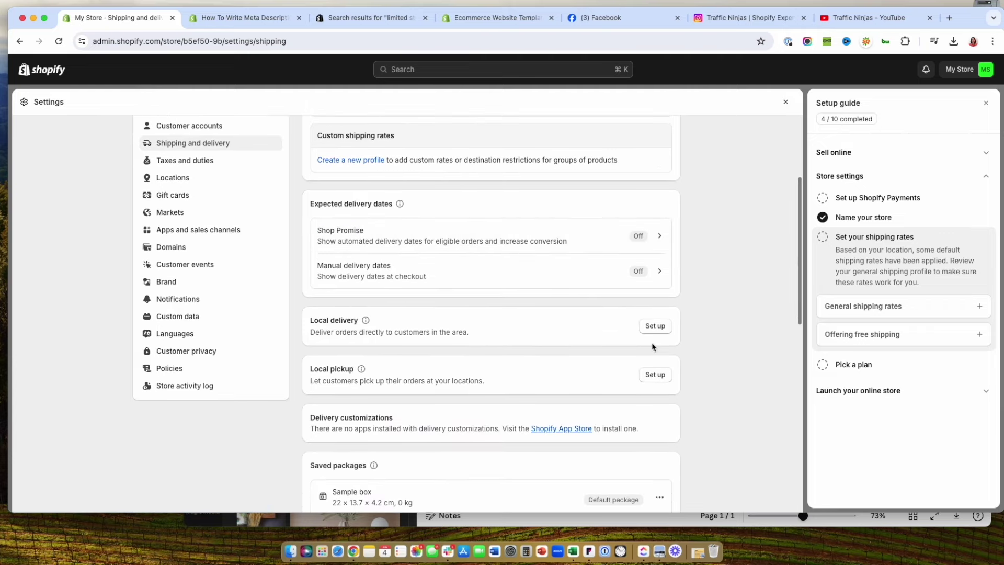
pyautogui.scroll(-3, 631, 368)
pyautogui.scroll(-5, 630, 366)
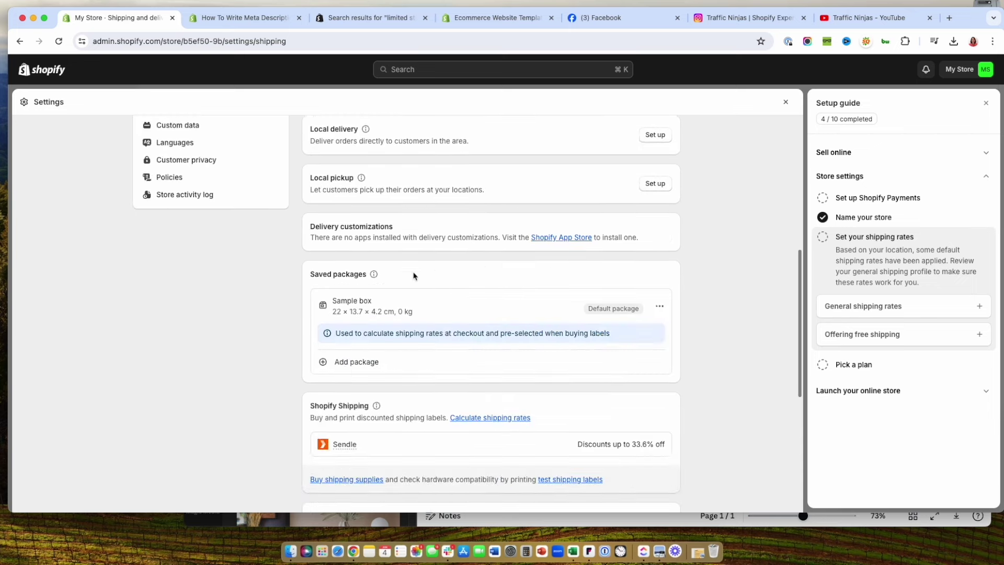
pyautogui.click(659, 307)
pyautogui.click(690, 288)
pyautogui.scroll(6, 579, 301)
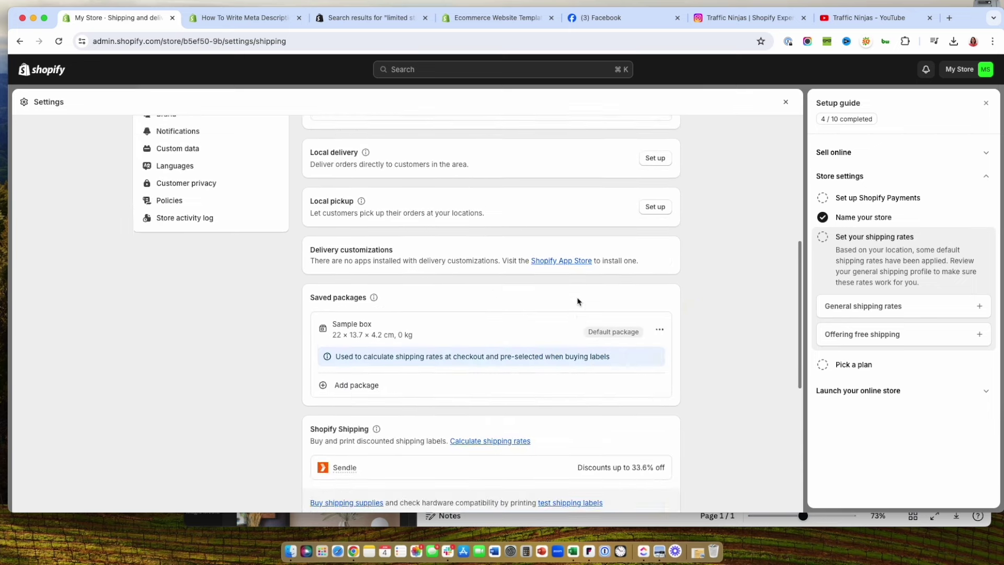
pyautogui.scroll(-10, 566, 328)
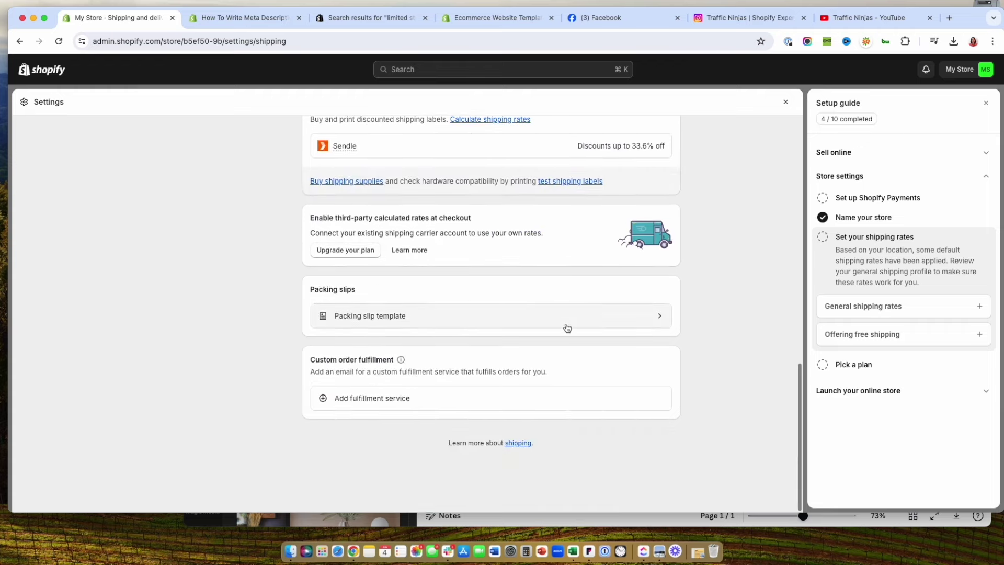
pyautogui.scroll(6, 495, 334)
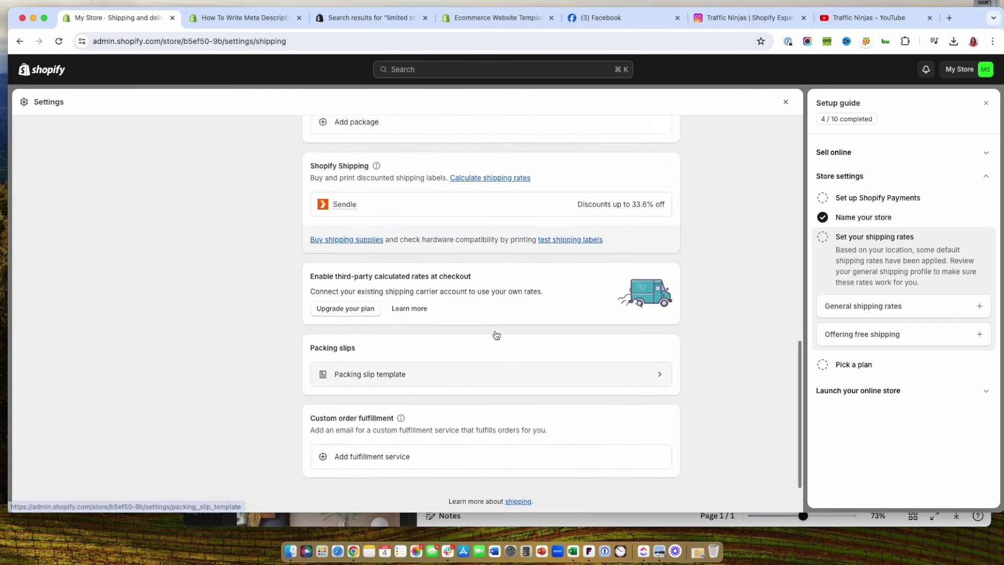
pyautogui.scroll(6, 496, 333)
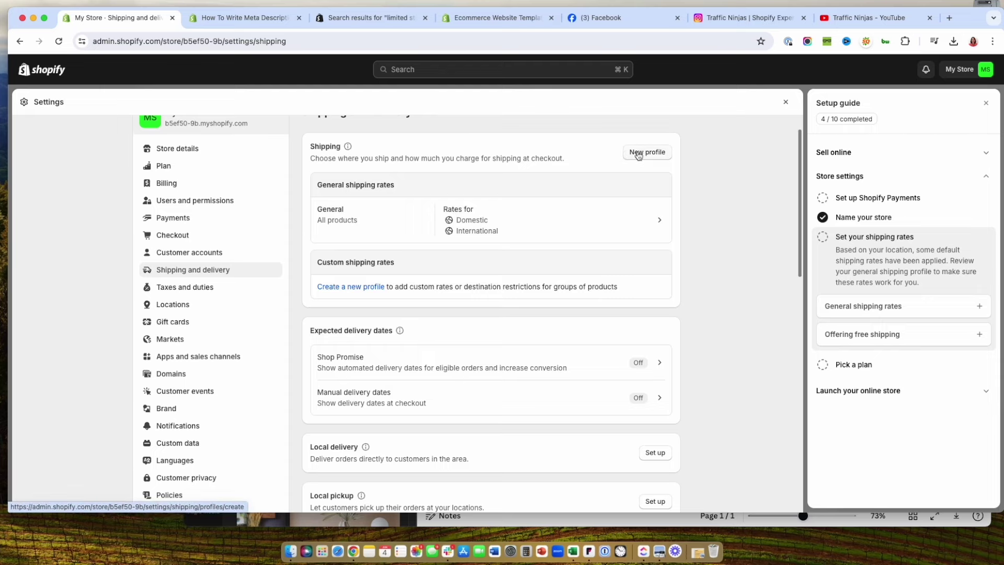
# Create a shipping profile named "Candles" and add the Medium variant of the Luxury Pink Water Candle to it
pyautogui.click(638, 154)
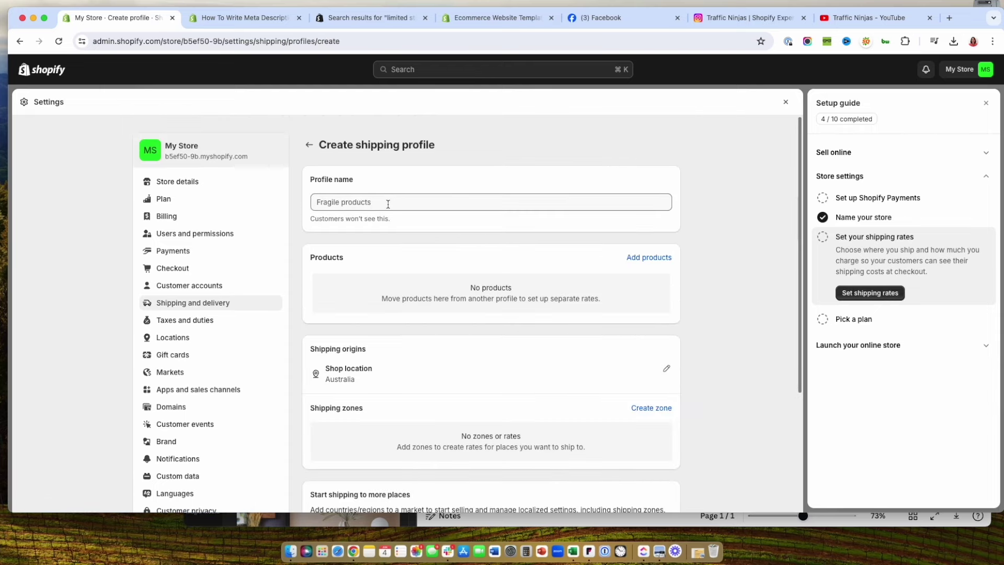
pyautogui.click(388, 204)
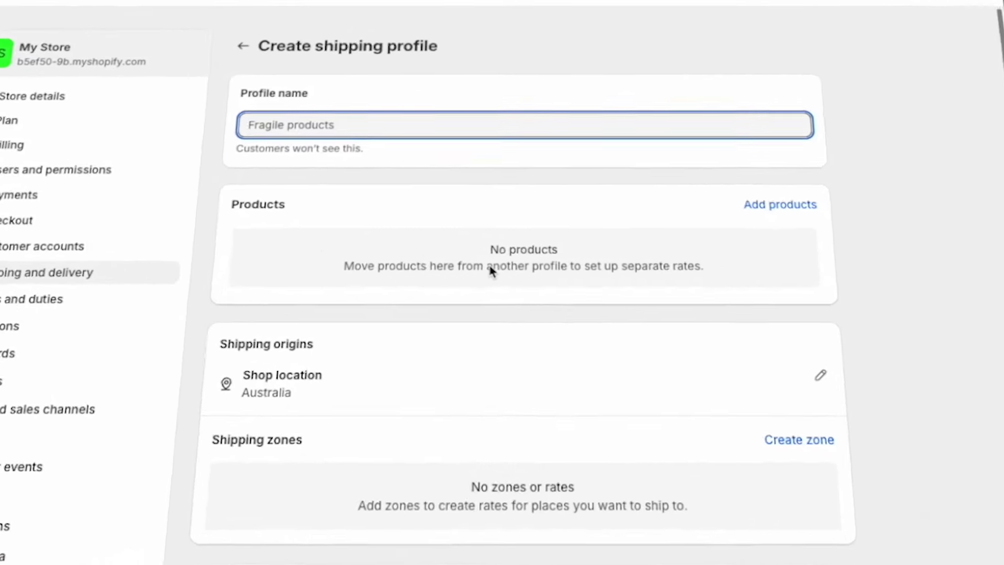
pyautogui.write('Candles')
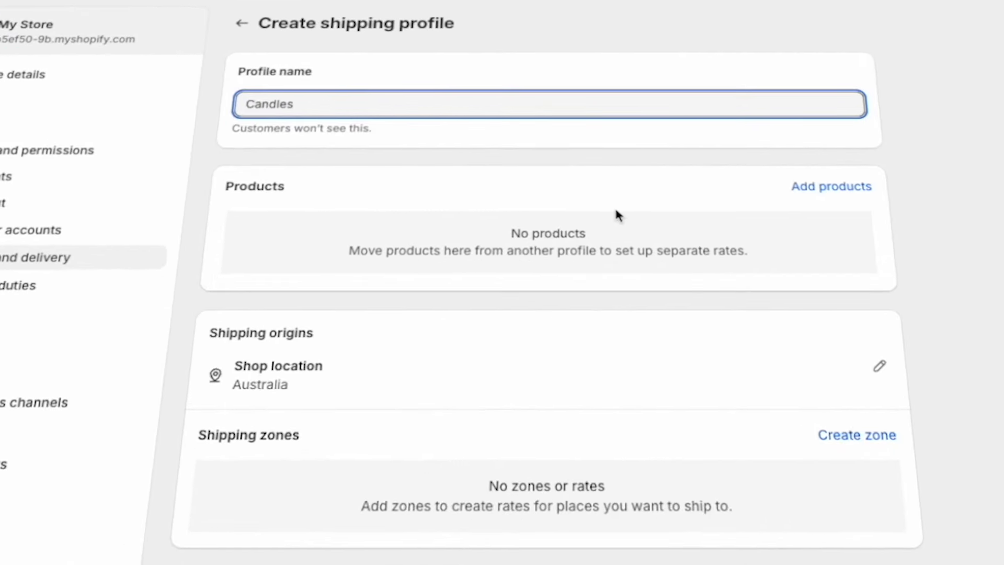
pyautogui.click(829, 187)
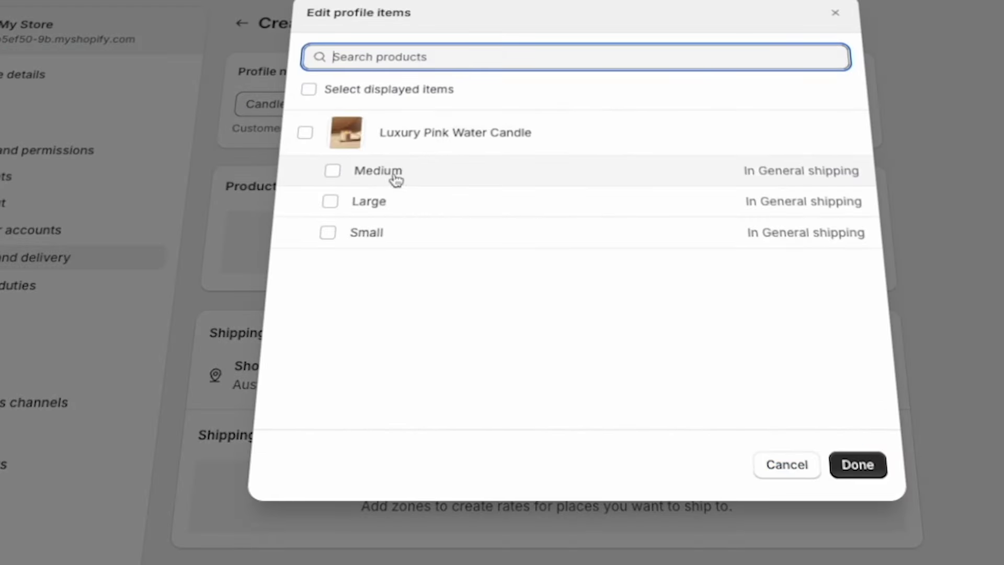
pyautogui.click(332, 171)
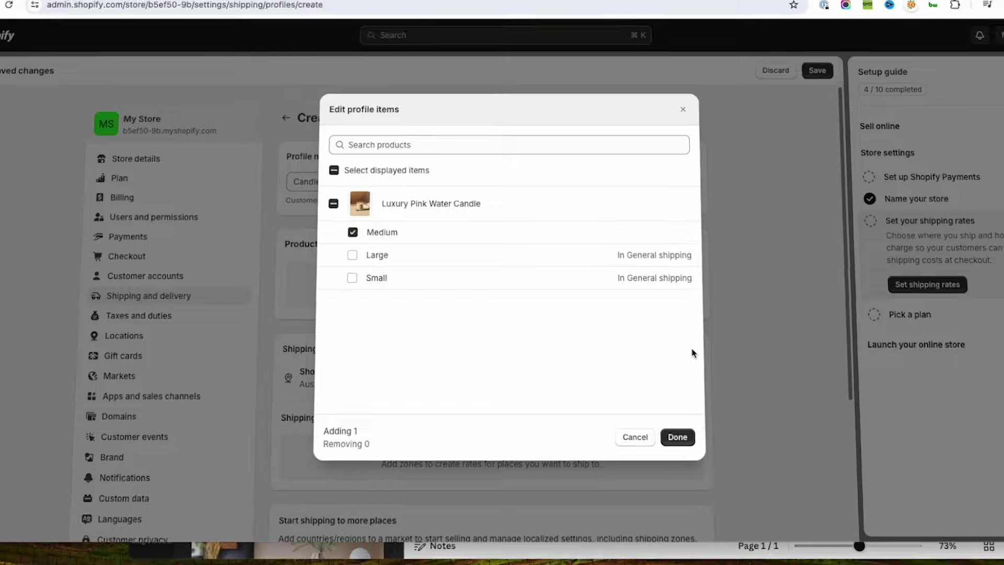
pyautogui.click(676, 436)
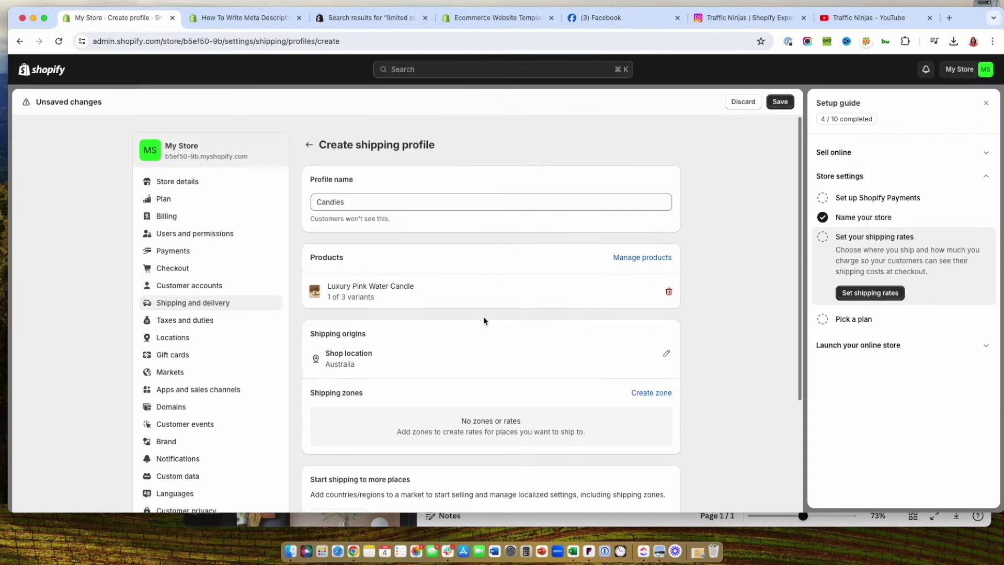
# Create a shipping zone in the Candles profile that covers all of Australia, leaving the zone name blank
pyautogui.scroll(-3, 484, 318)
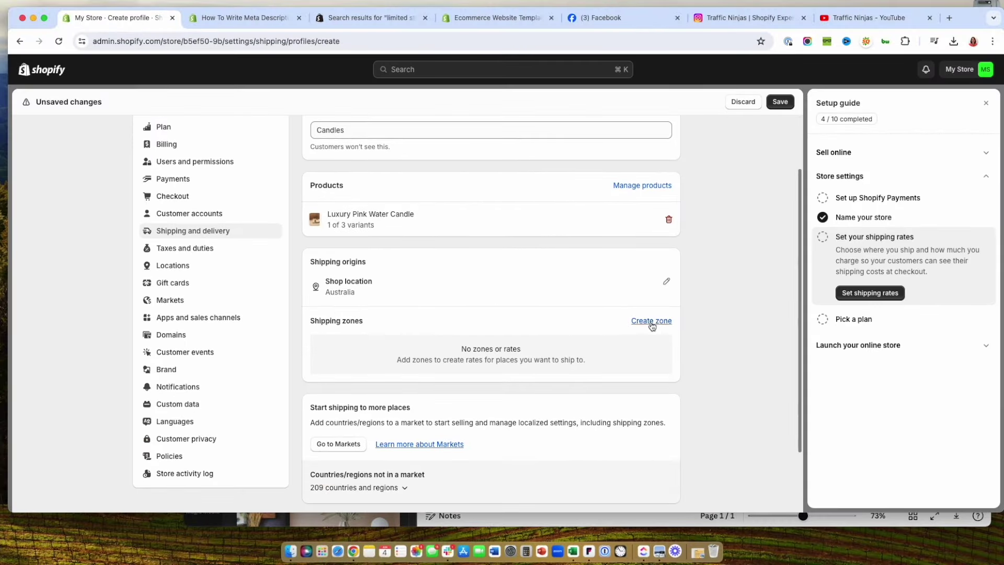
pyautogui.scroll(-1, 652, 326)
pyautogui.click(654, 302)
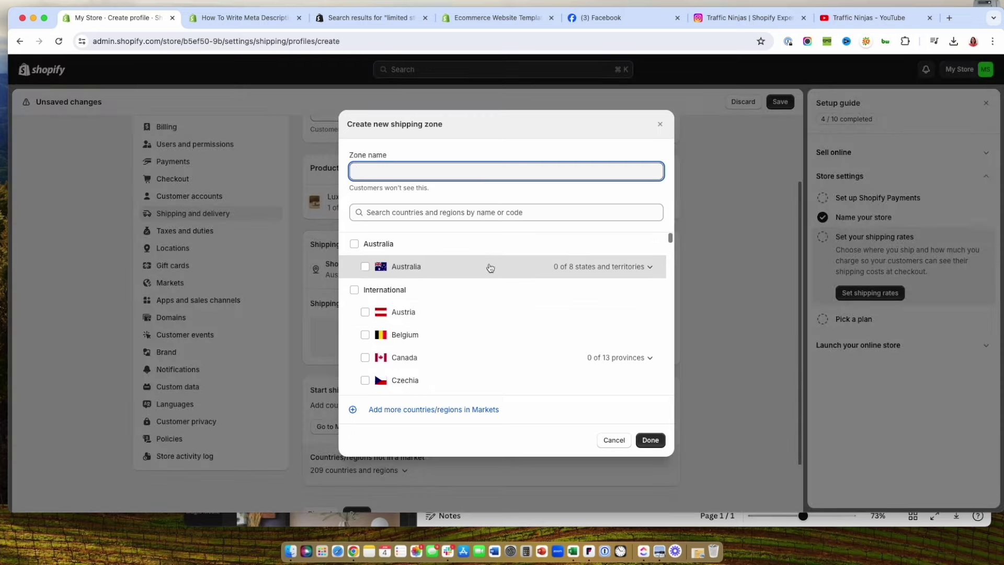
pyautogui.click(365, 267)
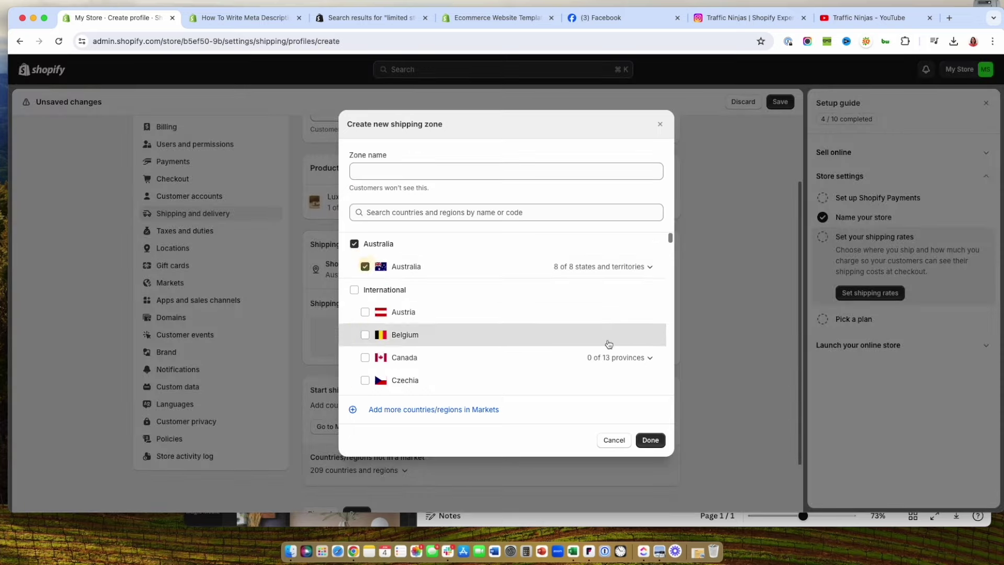
pyautogui.click(650, 441)
# For the Australia zone, set up an Express flat rate priced at $7.99 with an order-price condition of at least $79
pyautogui.click(330, 374)
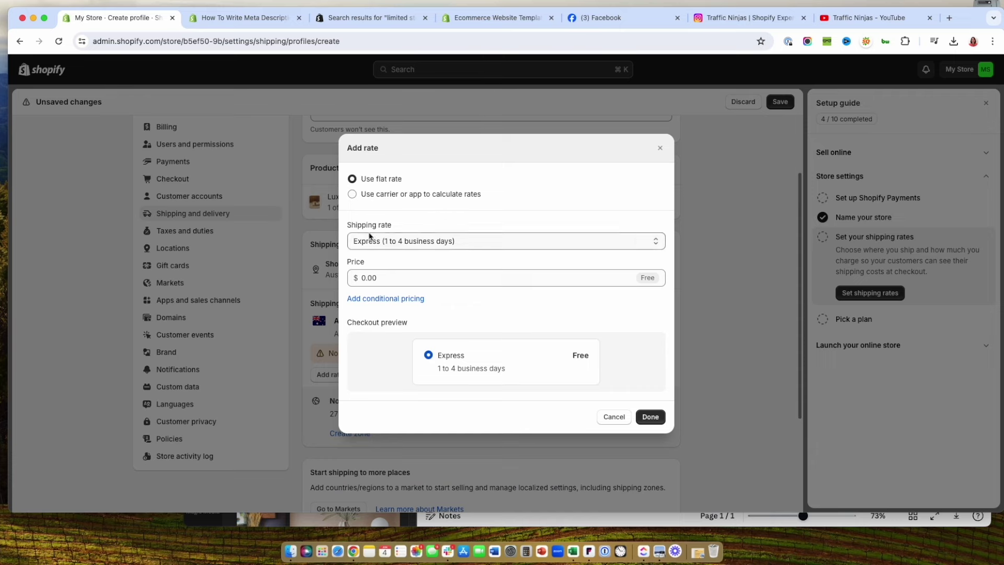
pyautogui.click(381, 278)
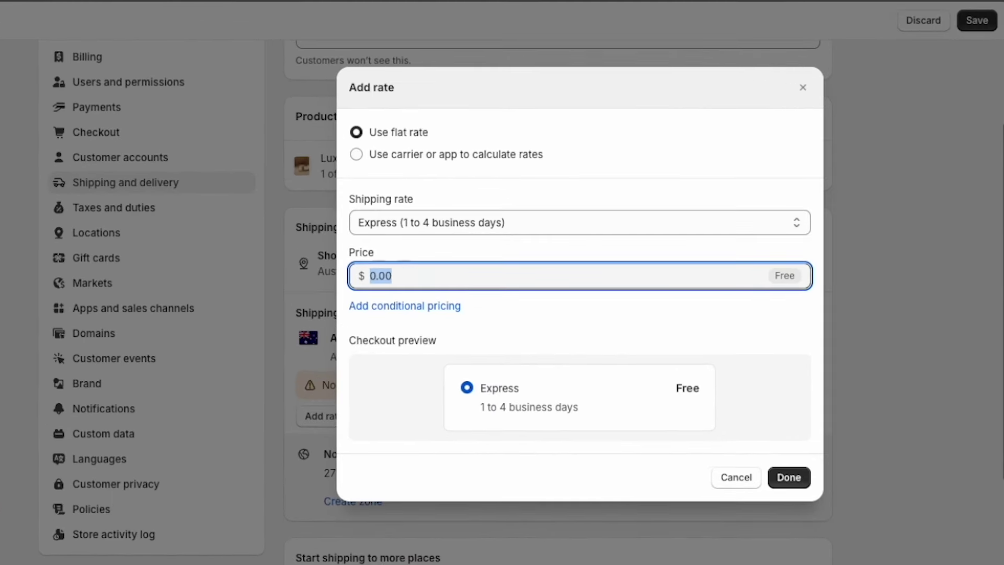
pyautogui.write('7.99')
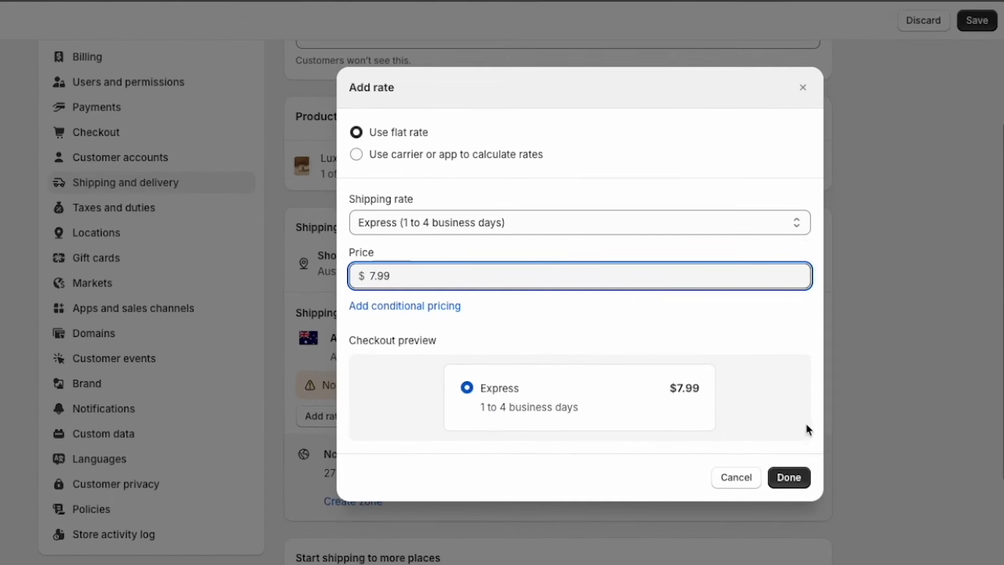
pyautogui.click(423, 306)
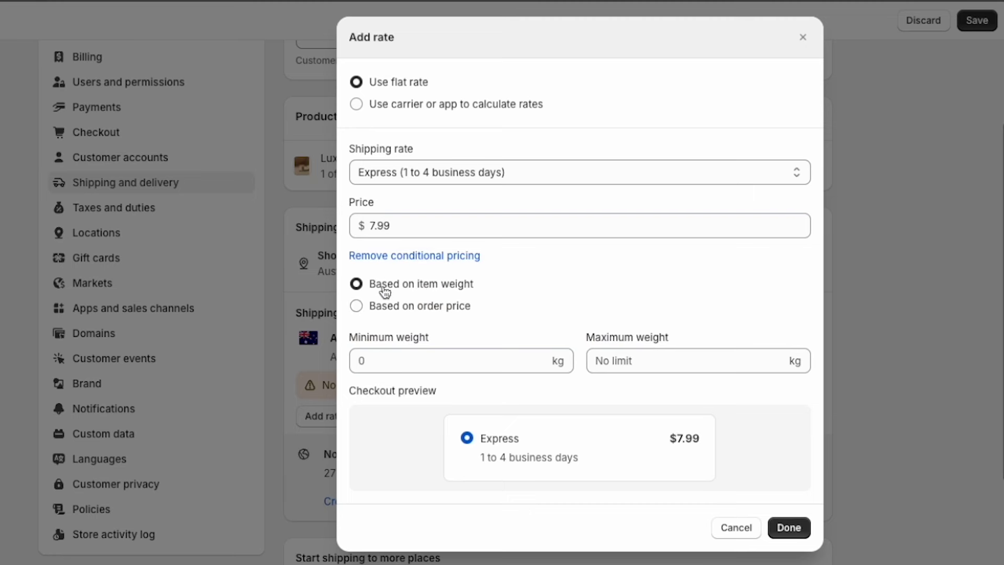
pyautogui.click(359, 309)
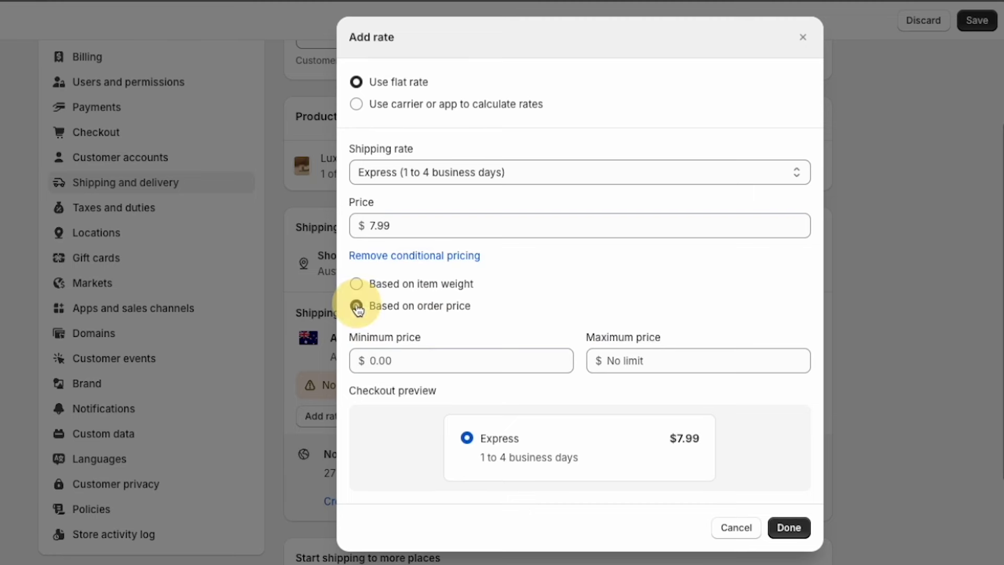
pyautogui.click(431, 361)
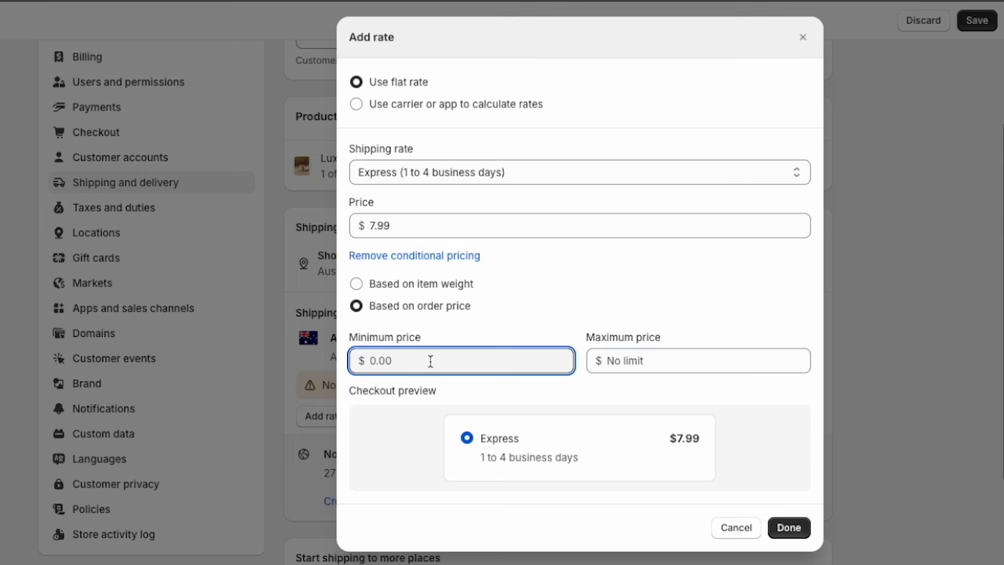
pyautogui.write('79')
# Make the new Express rate free by setting its price to 0, and finish adding it
pyautogui.click(404, 226)
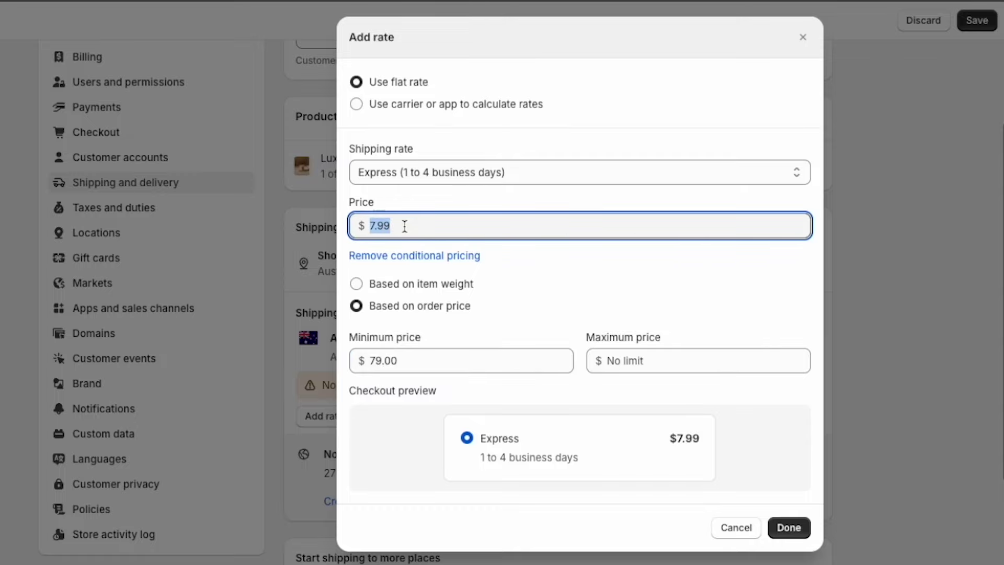
pyautogui.write('0')
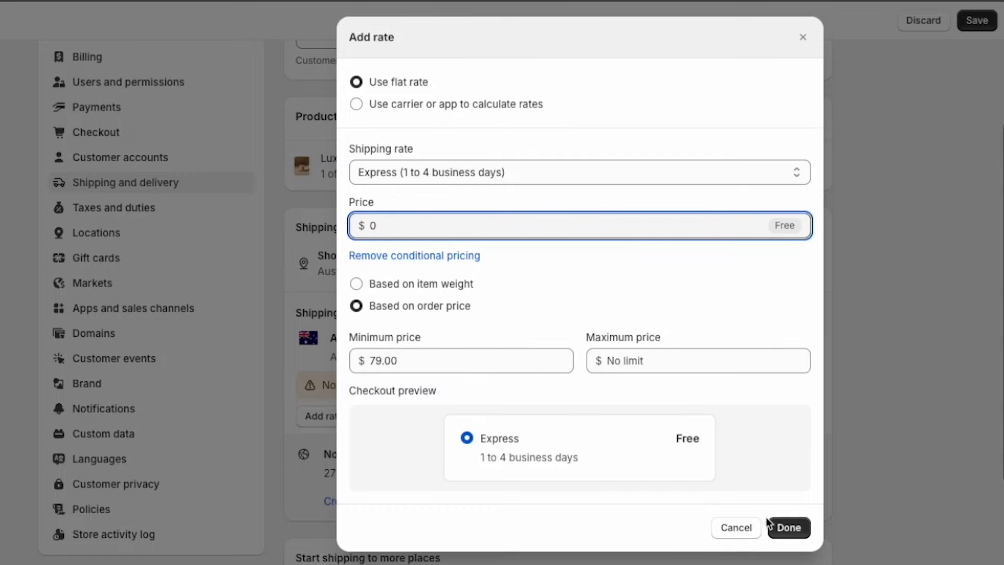
pyautogui.click(789, 526)
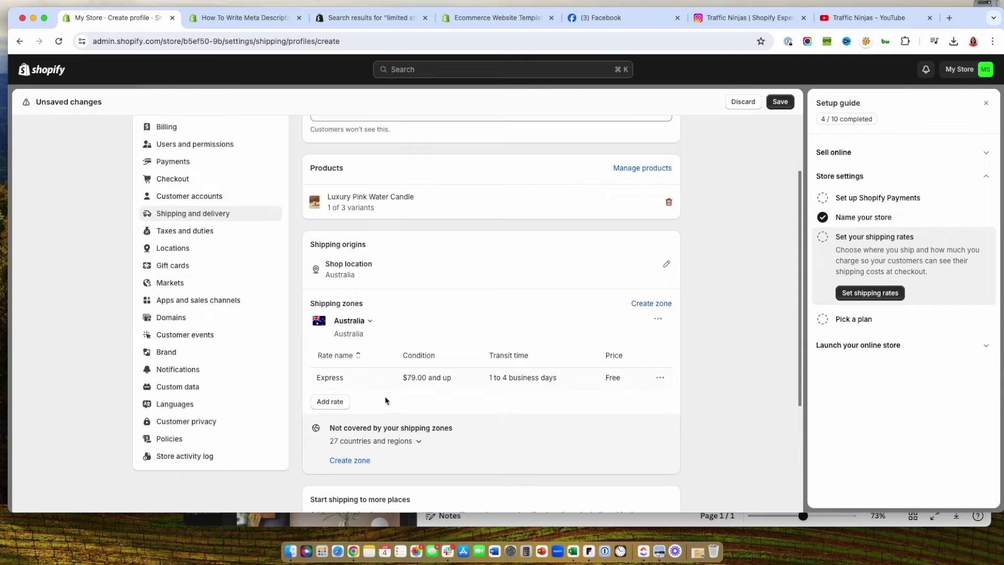
# Add a second Express flat rate of $12.99 for Australian orders priced from $0 to $78.99, and save the shipping profile
pyautogui.click(329, 403)
pyautogui.click(381, 243)
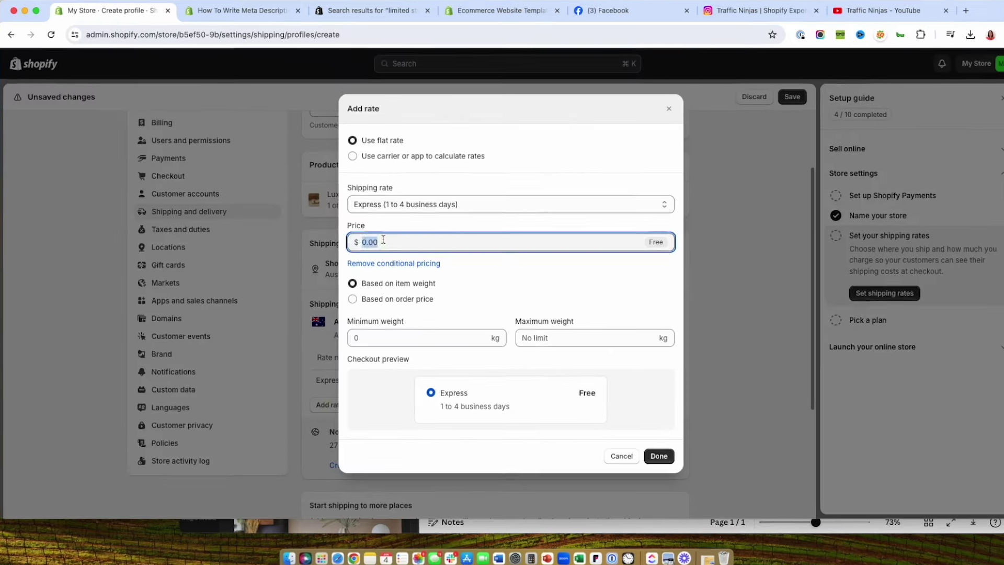
pyautogui.write('12.99')
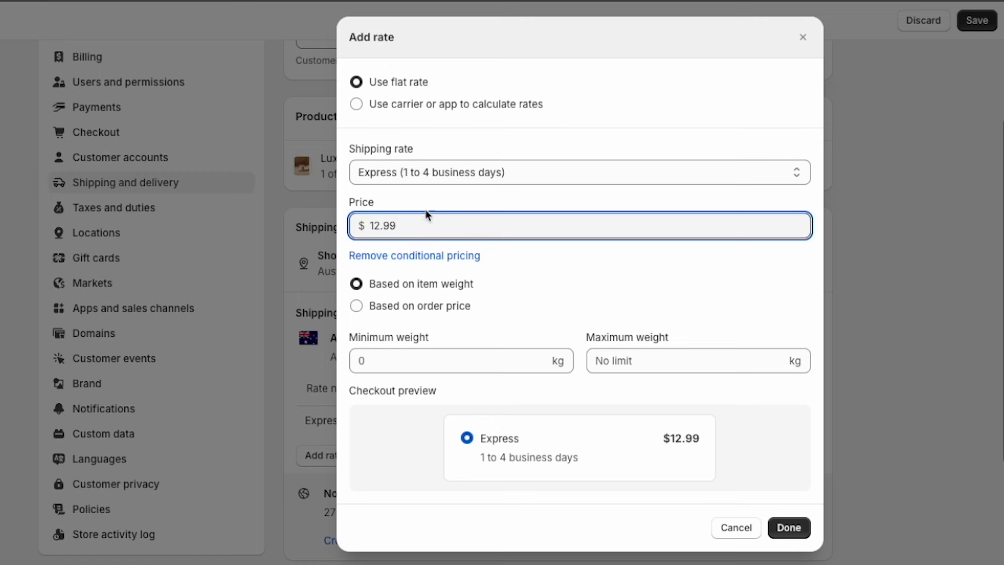
pyautogui.click(356, 307)
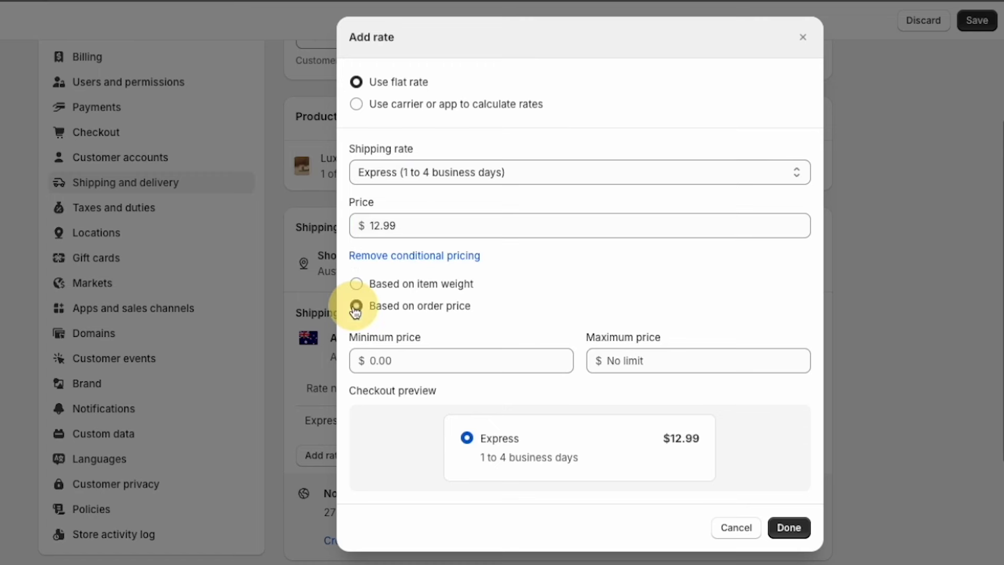
pyautogui.click(649, 358)
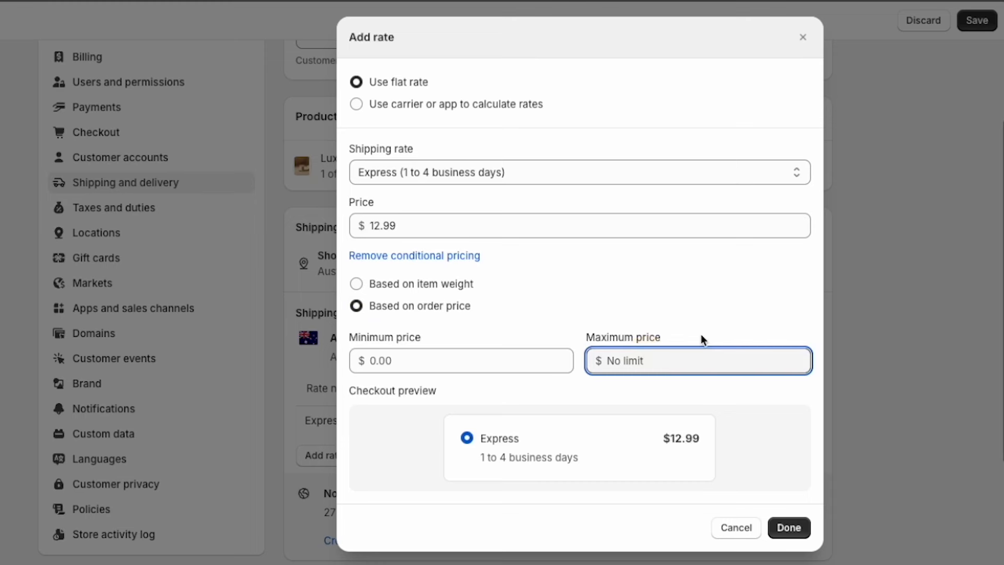
pyautogui.write('78.99')
pyautogui.click(421, 360)
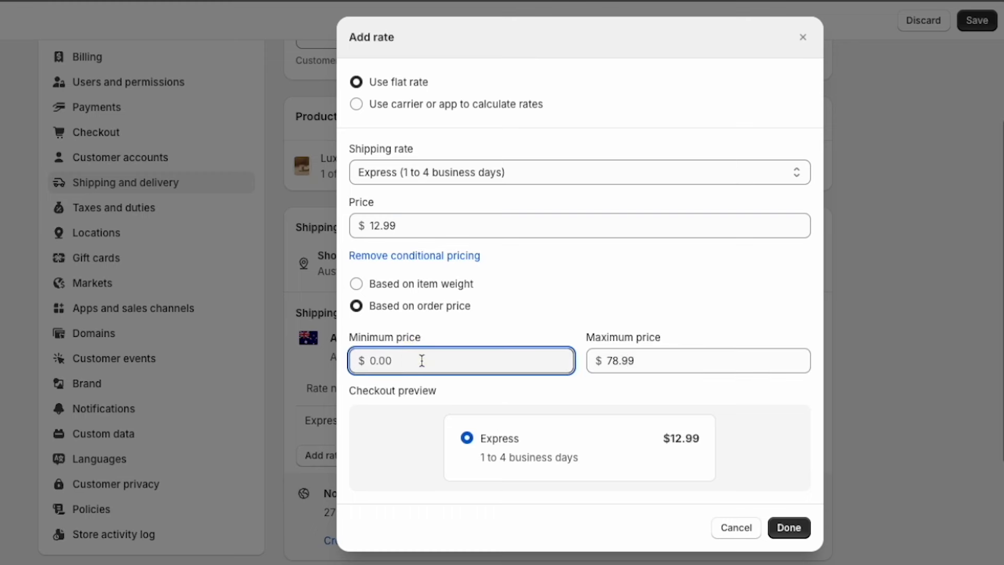
pyautogui.write('0')
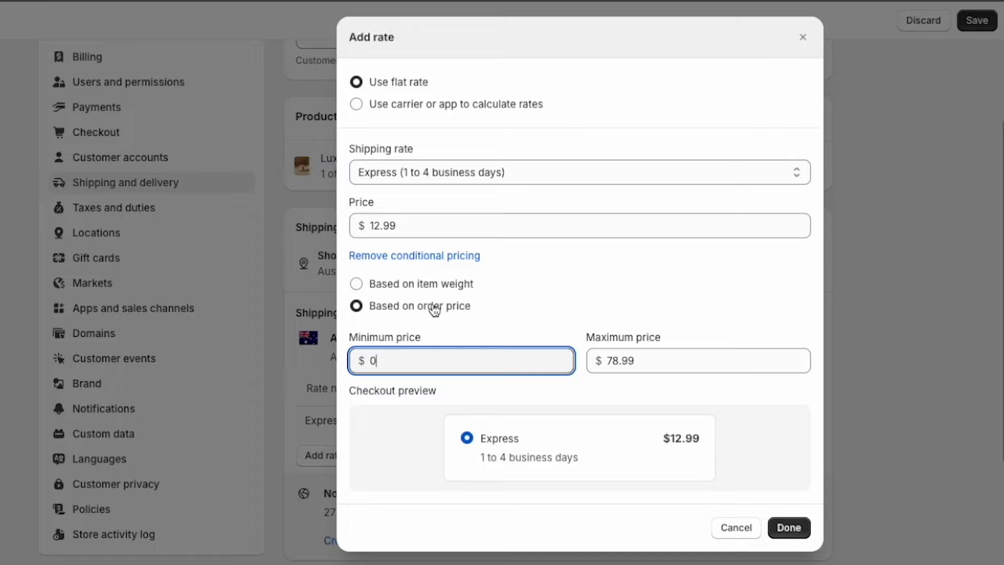
pyautogui.click(790, 529)
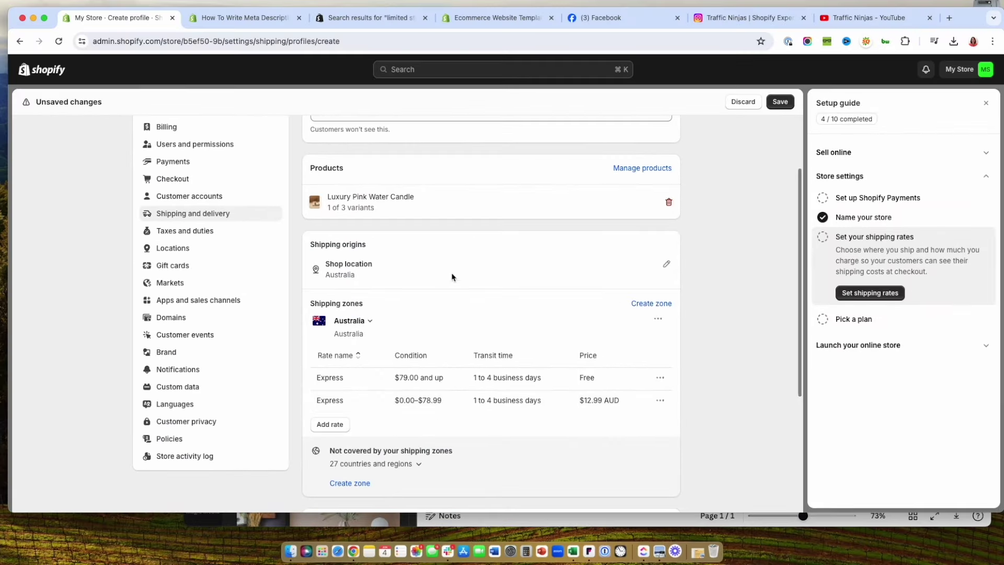
pyautogui.scroll(-5, 533, 429)
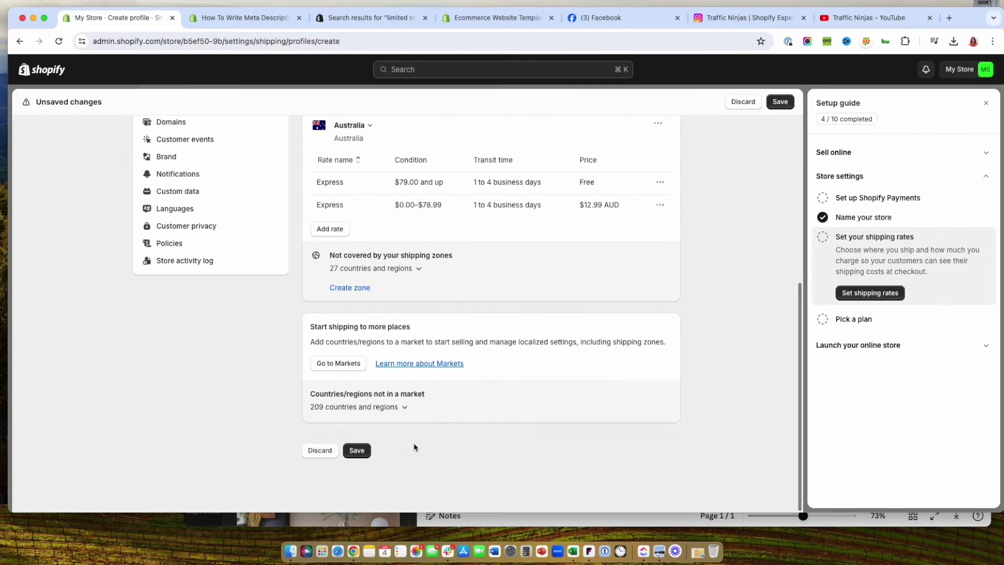
pyautogui.click(357, 450)
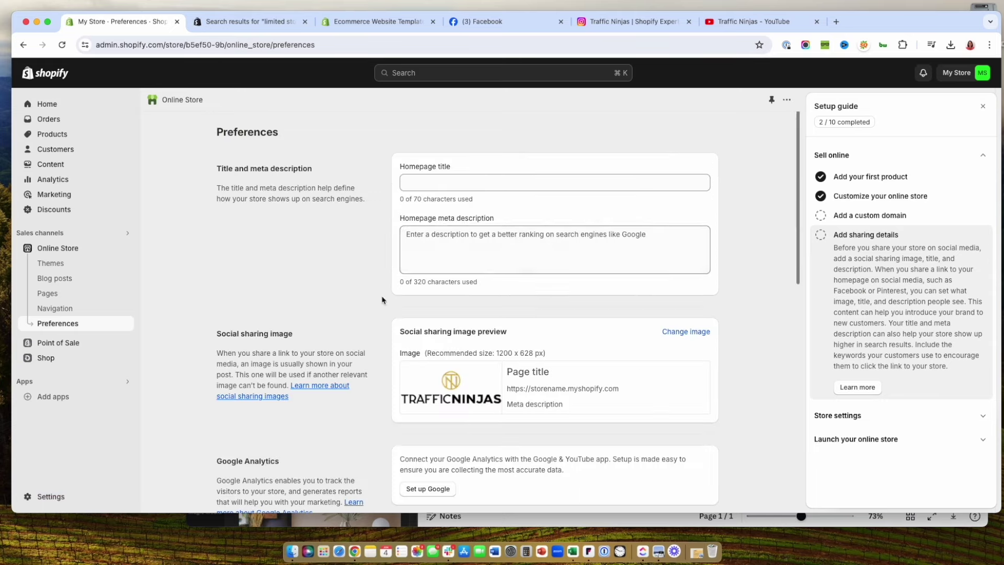
# In the online store preferences, set the homepage title to "Home Decor, Luxury Candles, Wreaths And More..." and look over the remaining preferences
pyautogui.click(419, 183)
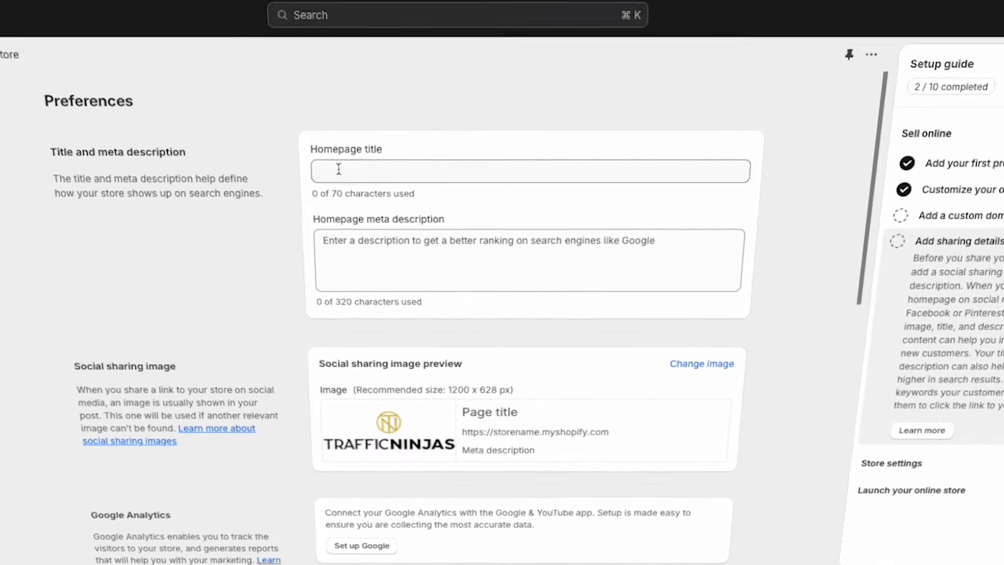
pyautogui.write('Ho')
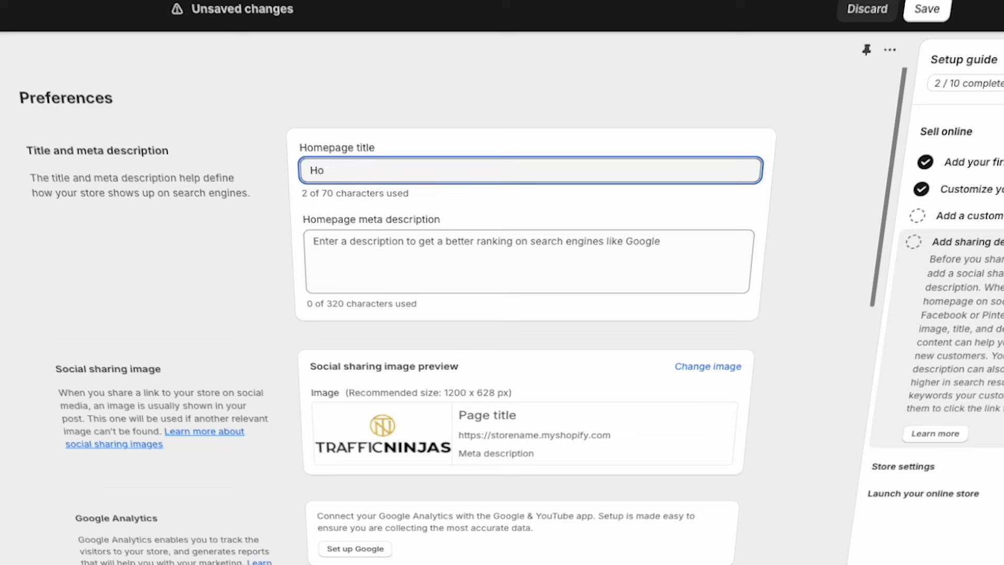
pyautogui.write('eme Decor, Lux')
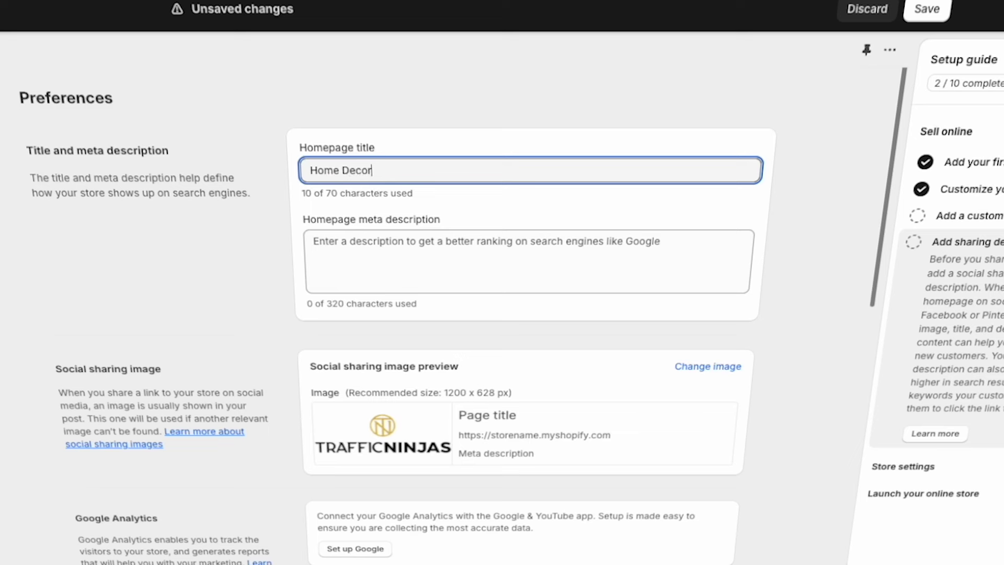
pyautogui.write('ury Candles, ')
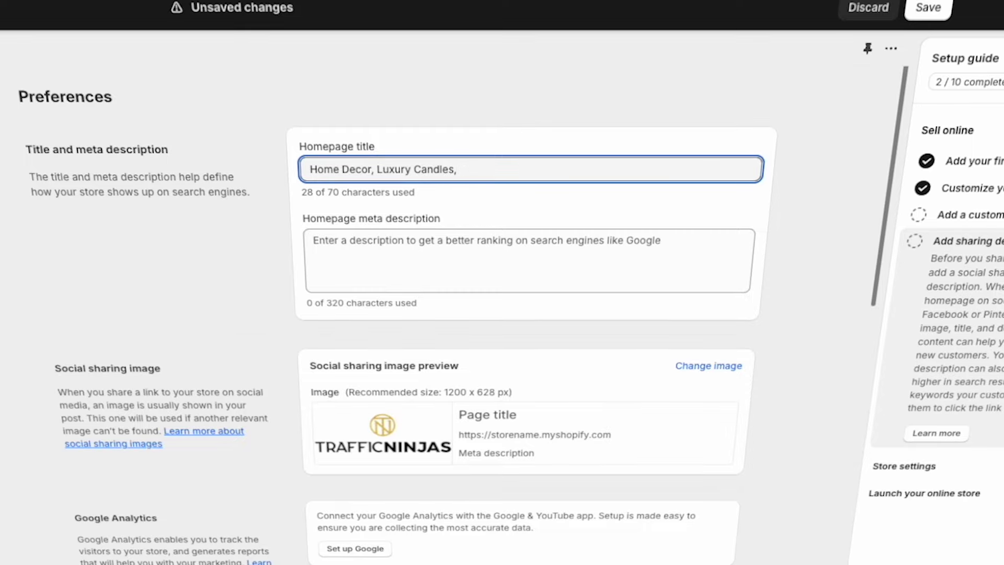
pyautogui.write('Wreaths And ')
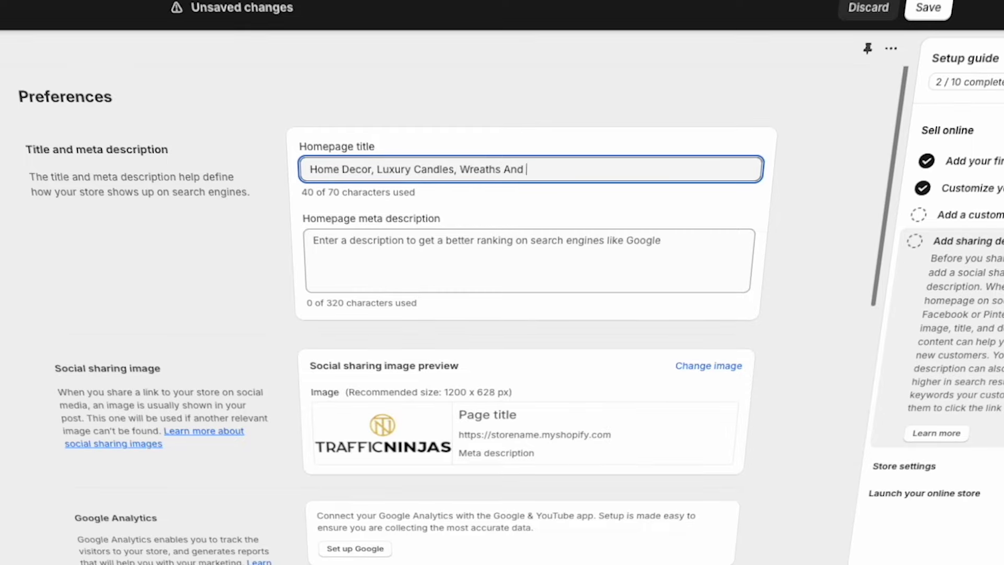
pyautogui.write('More...')
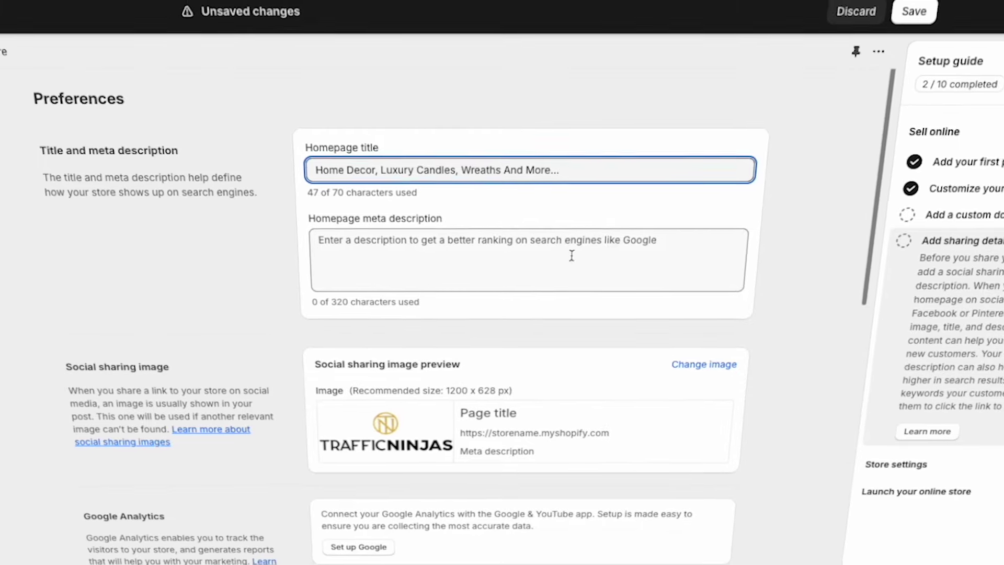
pyautogui.scroll(-5, 448, 266)
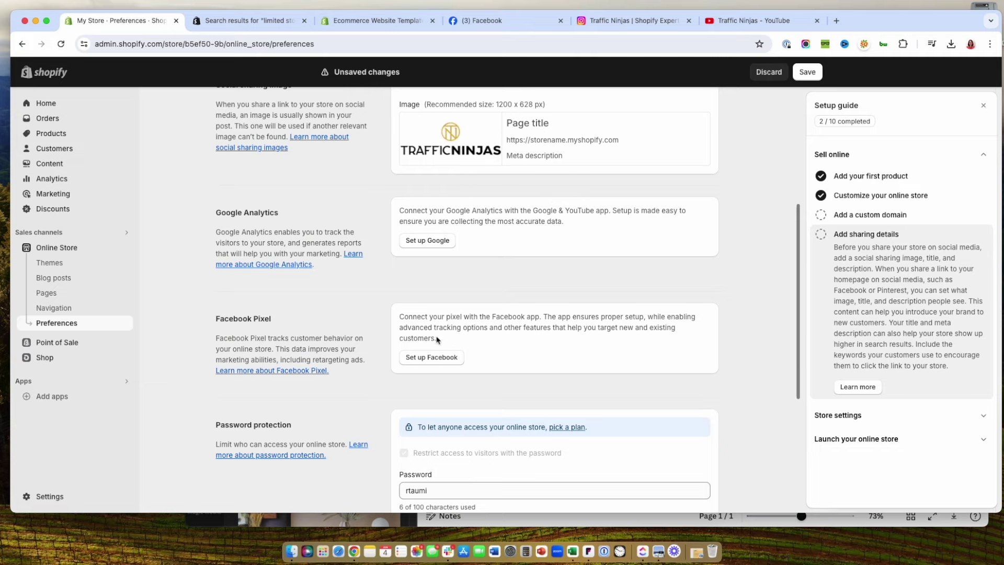
pyautogui.scroll(-5, 687, 385)
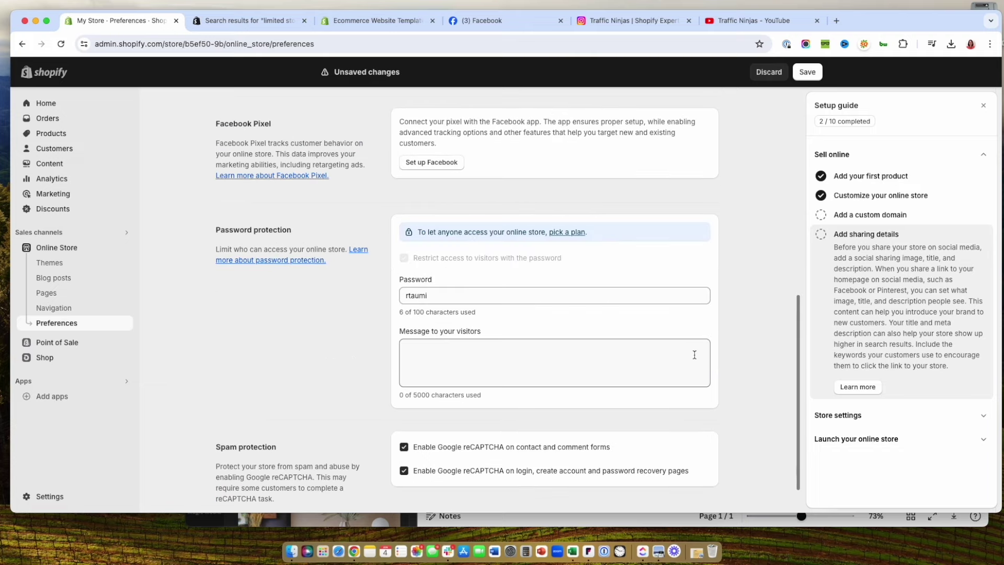
# Open the Shopify Payments settings from the setup guide and read its guidance on accepting payments and setting up Shopify Payments
pyautogui.scroll(10, 714, 350)
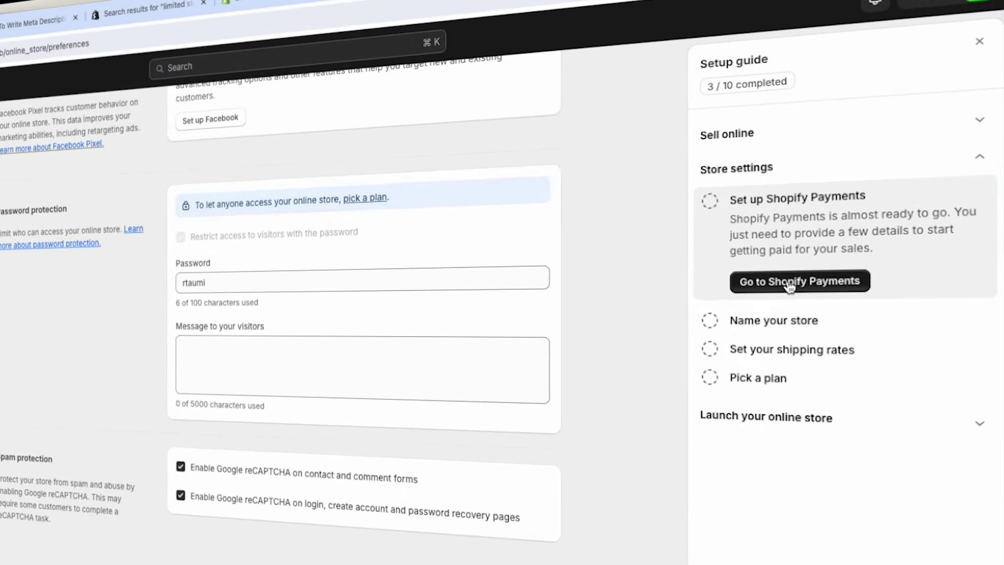
pyautogui.click(790, 283)
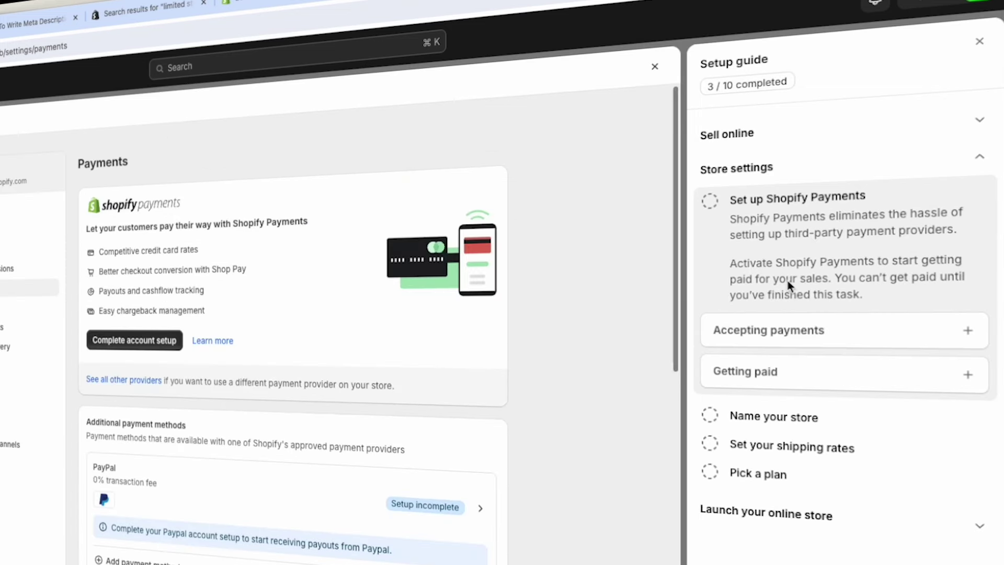
pyautogui.click(813, 339)
pyautogui.scroll(-4, 813, 340)
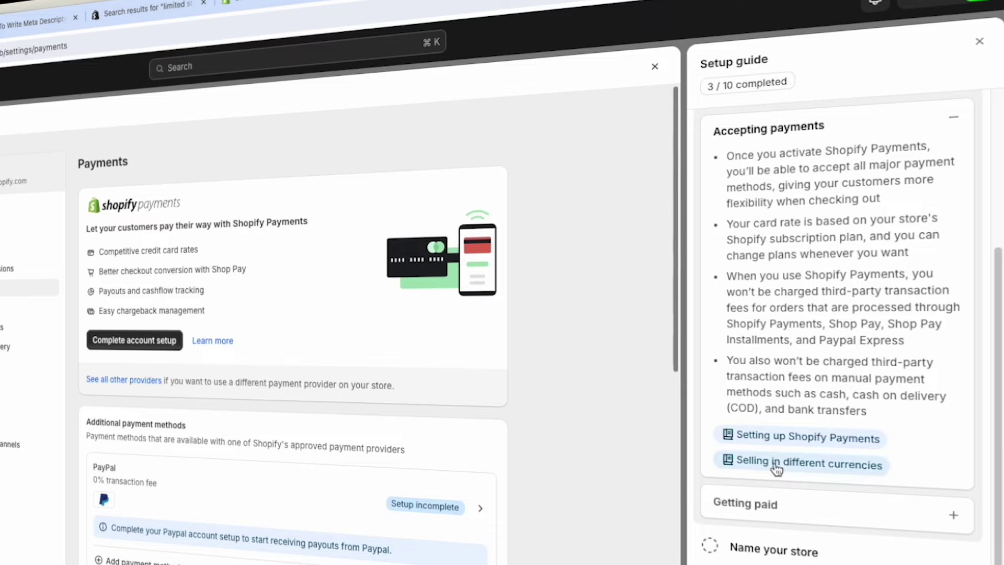
pyautogui.click(783, 443)
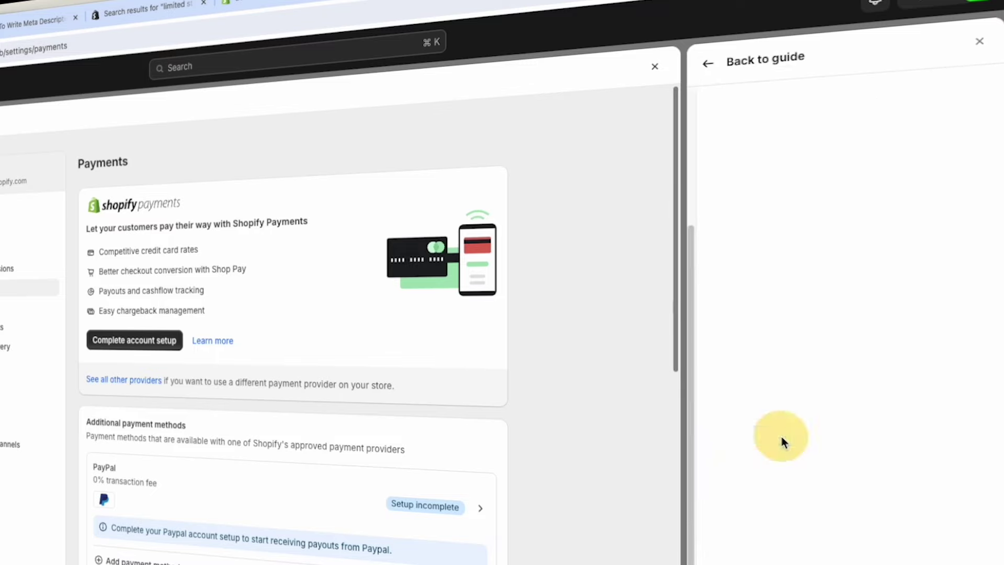
pyautogui.scroll(-2, 820, 403)
pyautogui.scroll(-1, 821, 400)
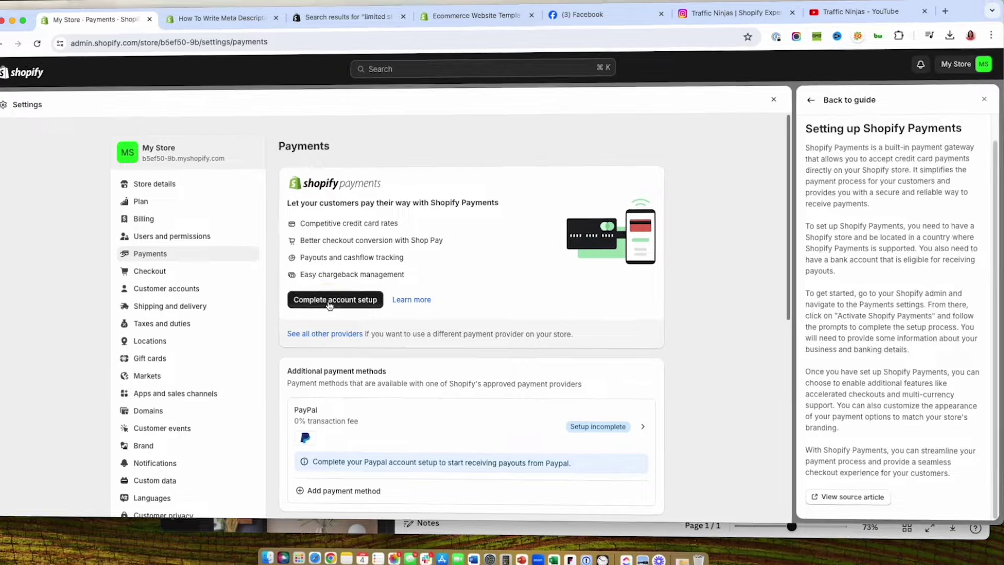
# Open the Shopify Payments account setup, review its three requirement sections, and read the setup guide's notes on getting paid
pyautogui.click(135, 340)
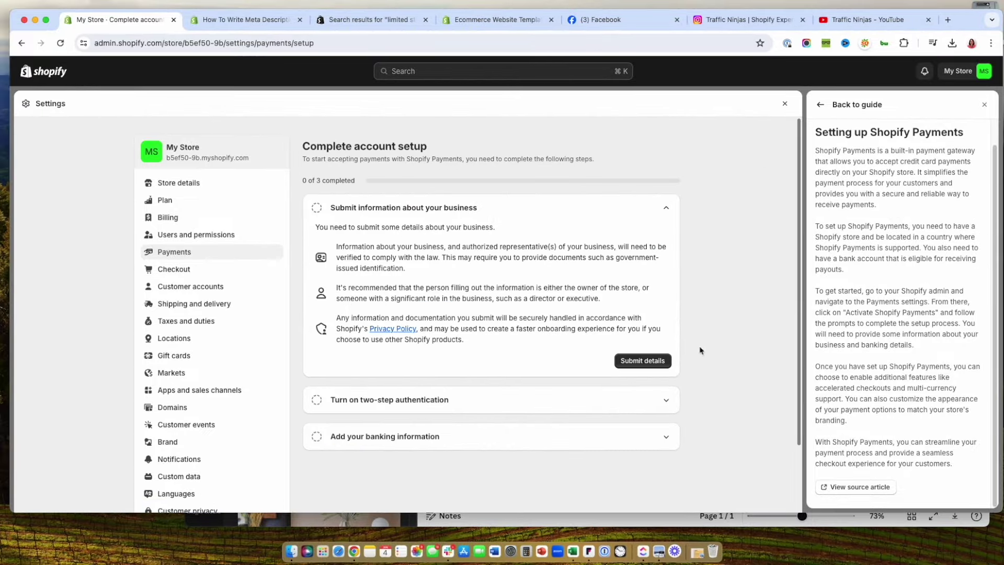
pyautogui.click(666, 401)
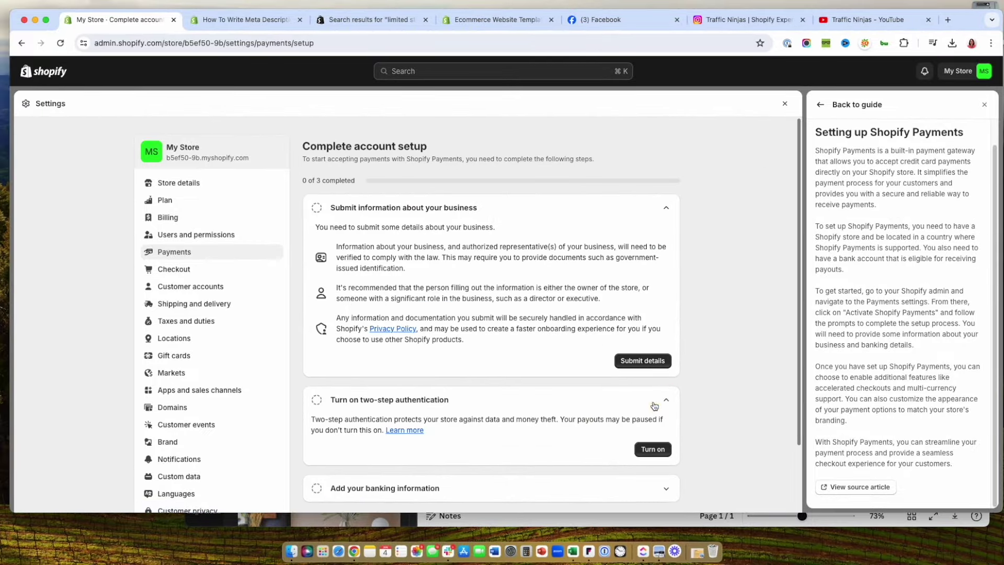
pyautogui.click(662, 492)
pyautogui.scroll(-3, 661, 471)
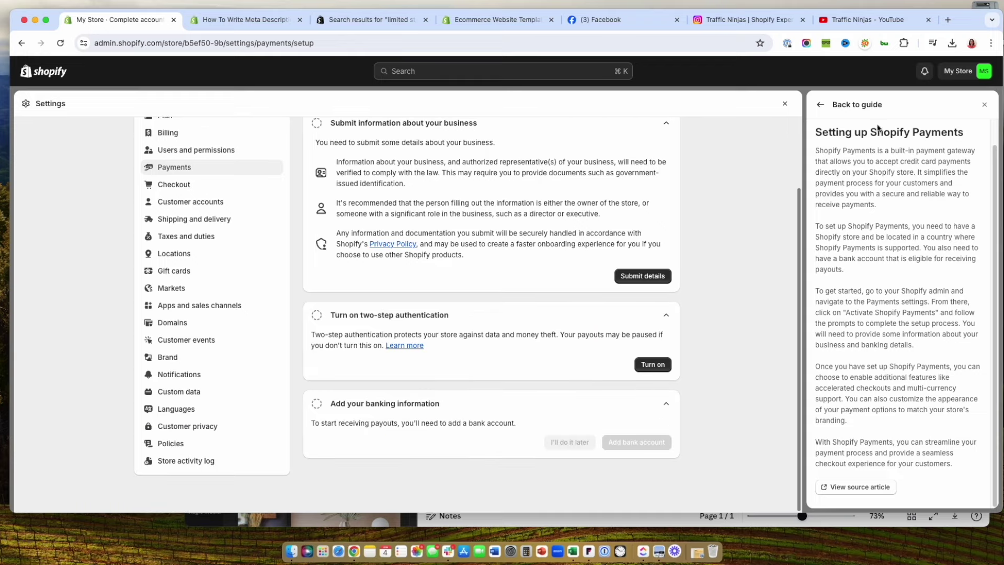
pyautogui.click(831, 103)
pyautogui.scroll(-3, 882, 334)
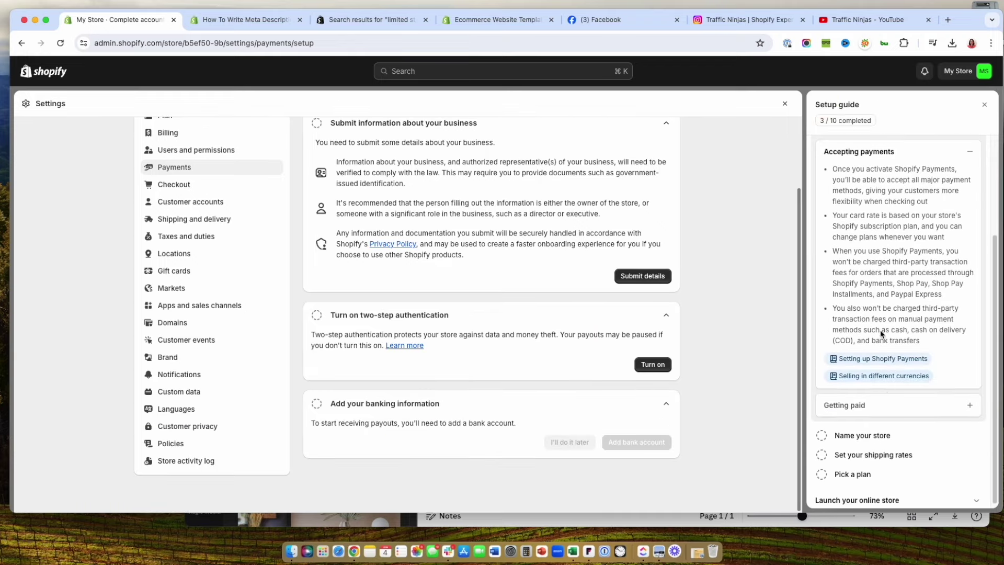
pyautogui.click(882, 401)
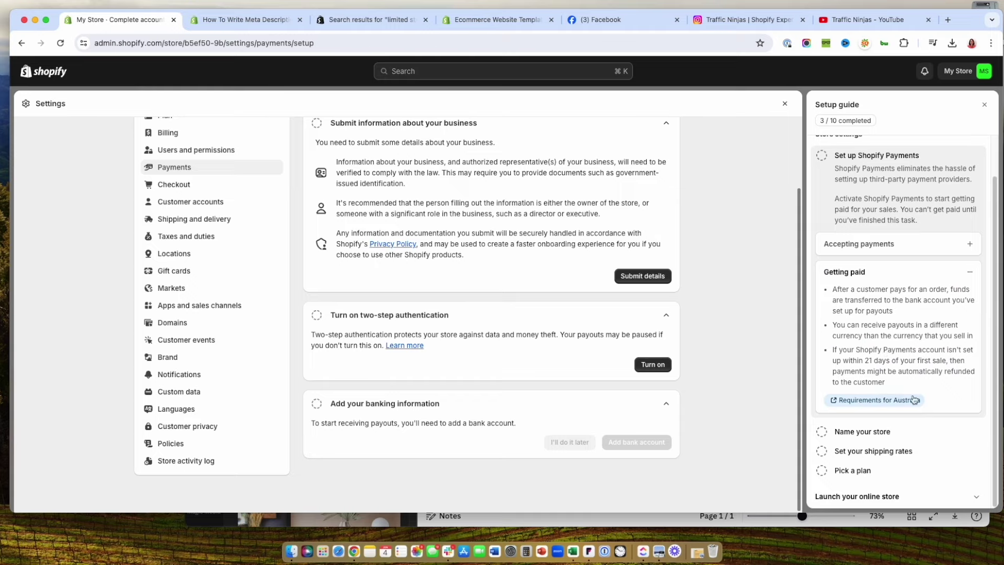
# Name the store "Traffic Ninjas Home Decor Store" and save the store profile
pyautogui.click(869, 430)
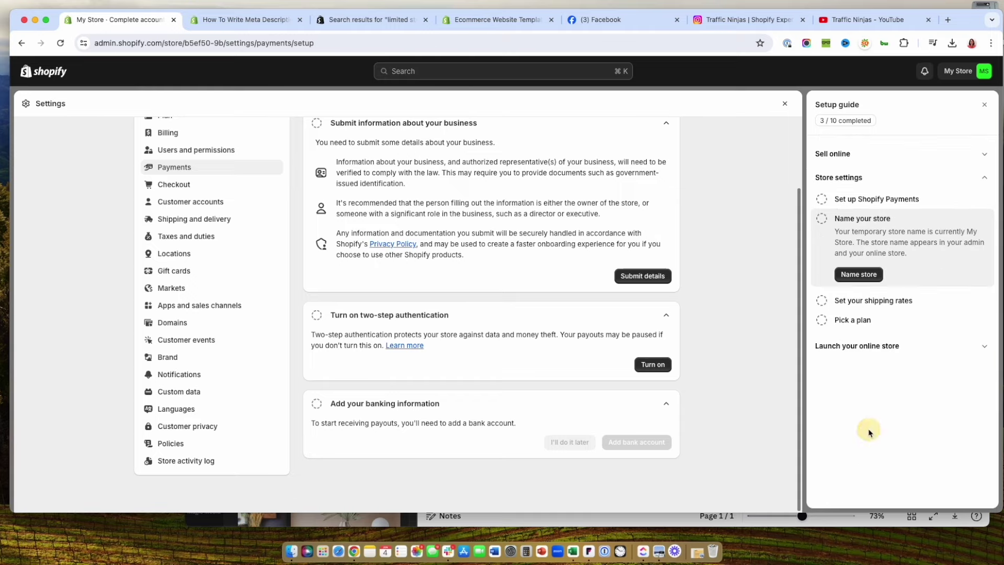
pyautogui.click(859, 274)
pyautogui.tripleClick(388, 265)
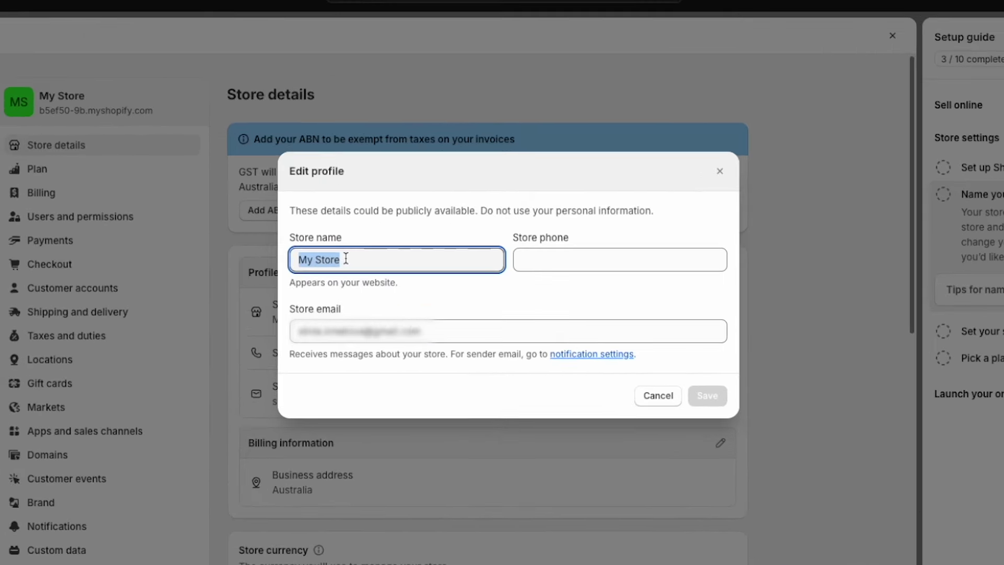
pyautogui.write('Traffic Ninjas')
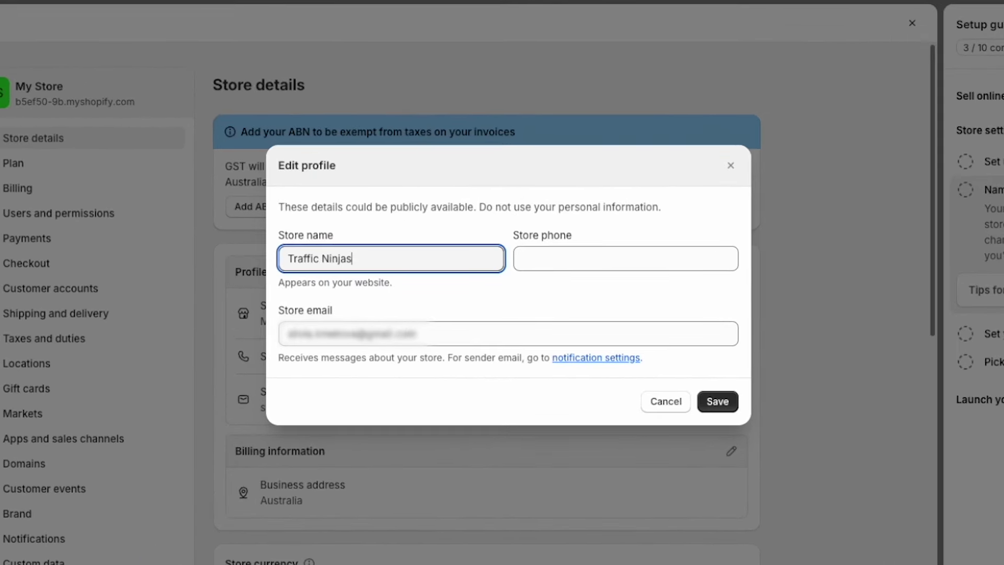
pyautogui.write(' Home Decor Stpr')
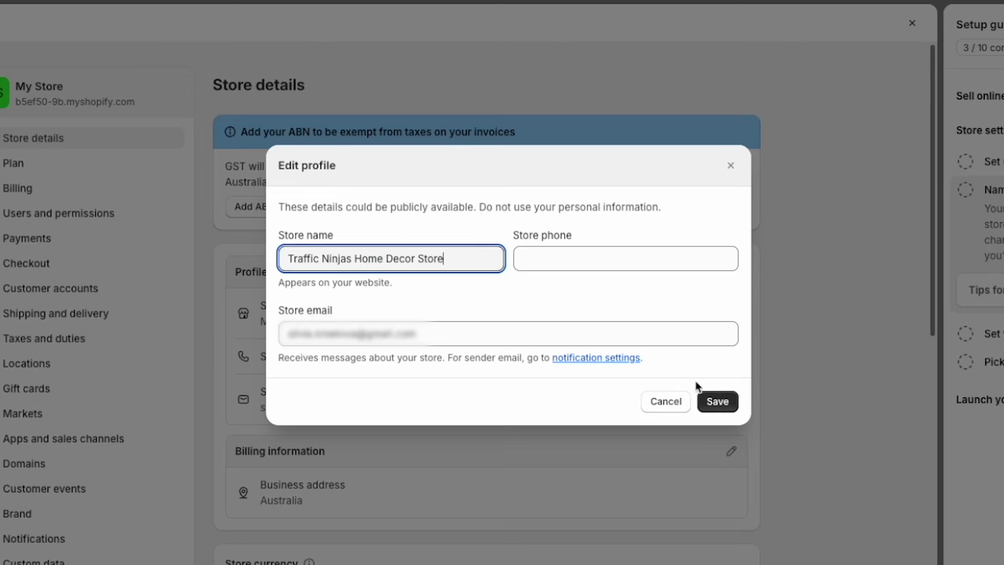
pyautogui.click(716, 400)
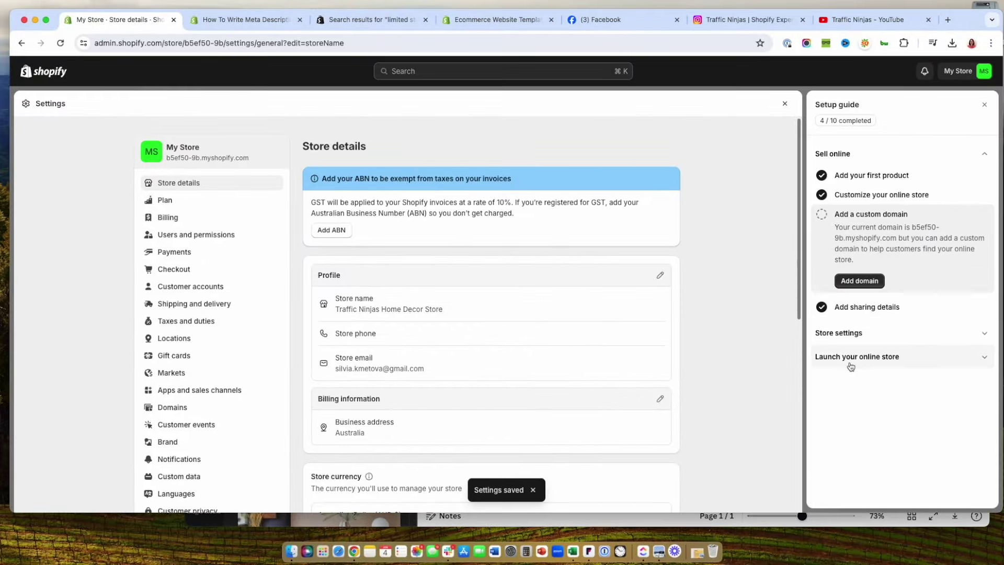
# In the setup guide's store settings, mark the shipping rates task as complete and open the plan selection page
pyautogui.click(983, 333)
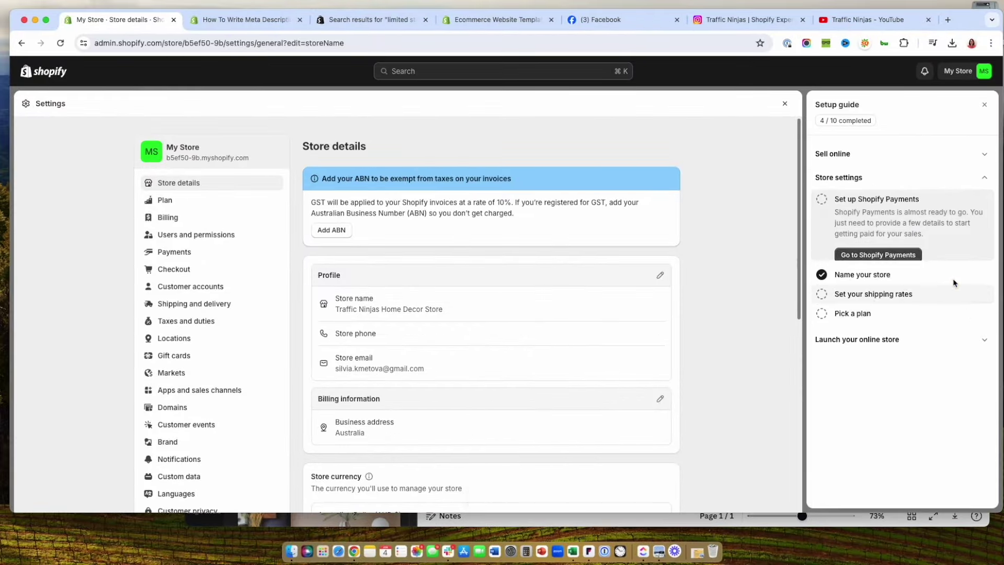
pyautogui.click(857, 297)
pyautogui.click(853, 305)
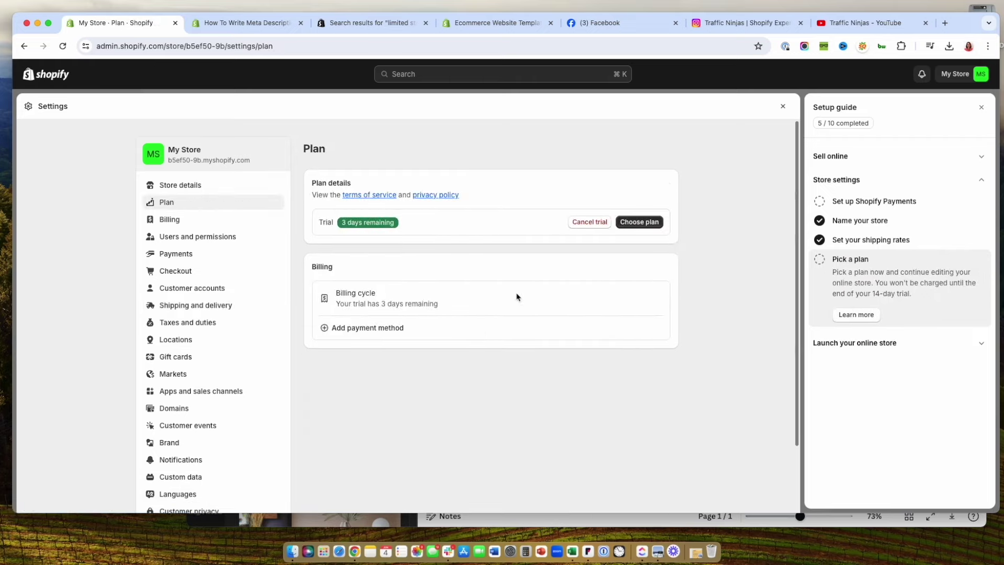
pyautogui.click(642, 222)
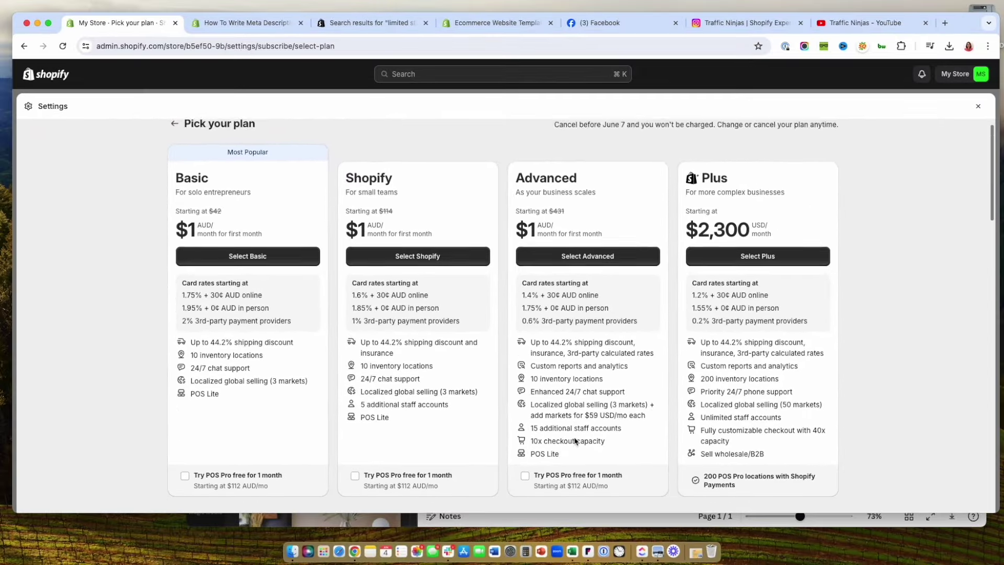
# Compare the subscription plans, check the Advanced plan's review page, and return to the plan settings without subscribing
pyautogui.scroll(-2, 567, 455)
pyautogui.scroll(2, 566, 455)
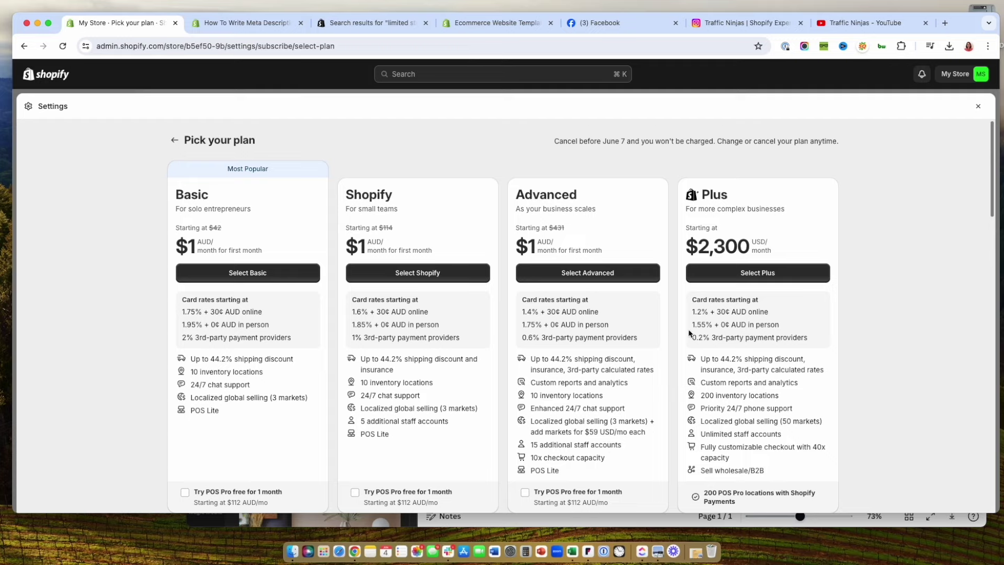
pyautogui.scroll(-4, 582, 393)
pyautogui.scroll(4, 582, 394)
pyautogui.click(582, 273)
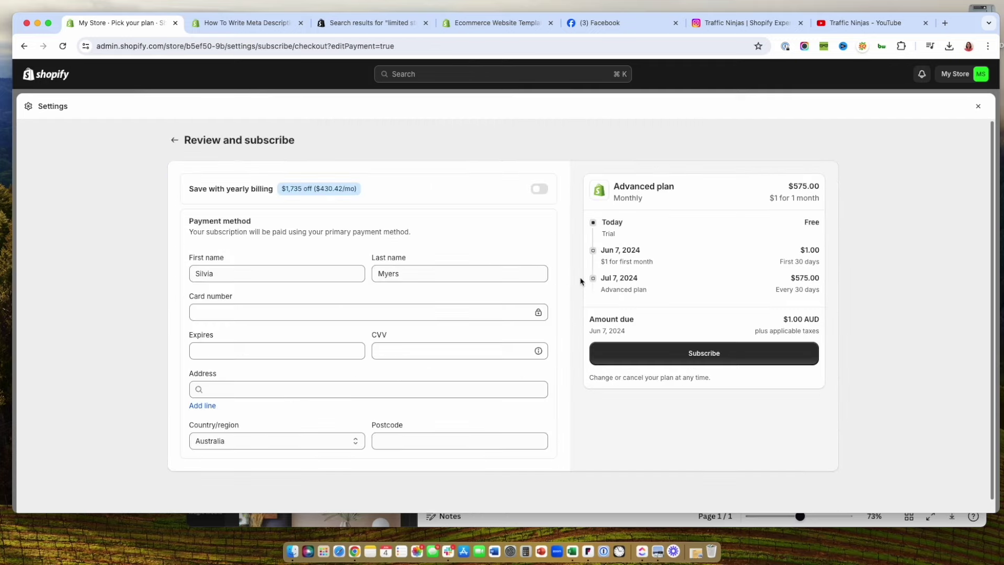
pyautogui.click(175, 140)
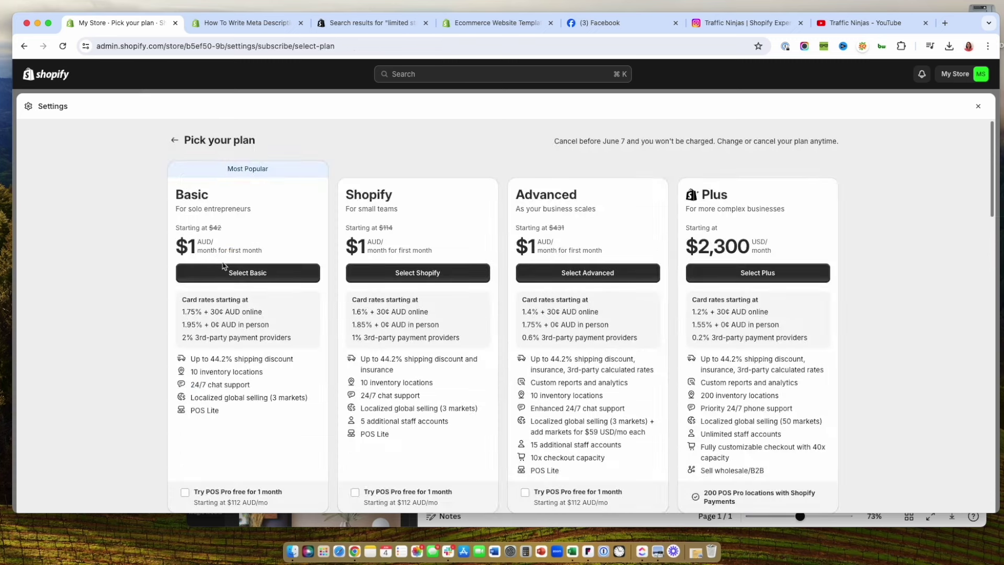
pyautogui.click(224, 266)
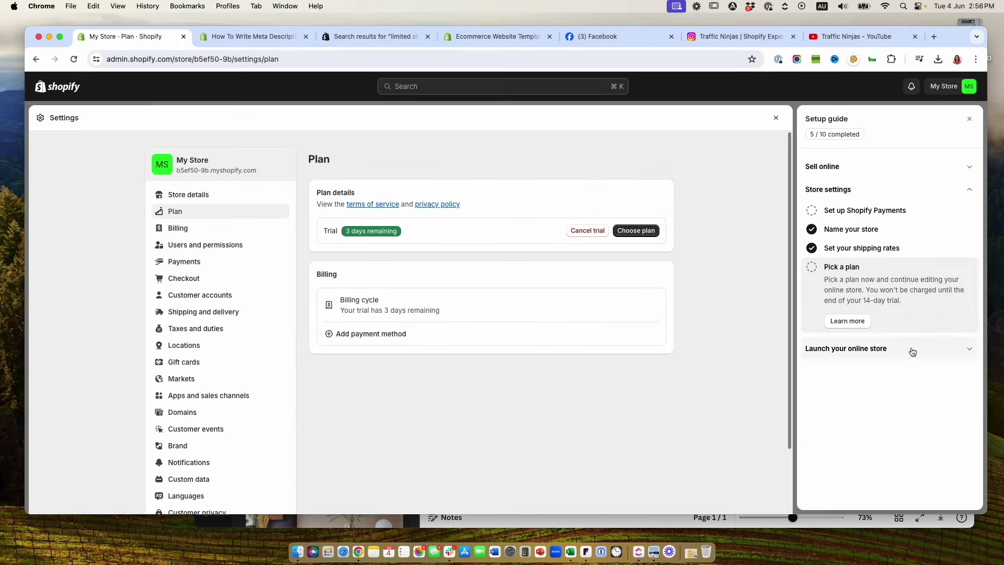
# Review the launch tasks for a test order and password removal, and view the store through its b5ef50-9b.myshopify.com domain
pyautogui.click(913, 351)
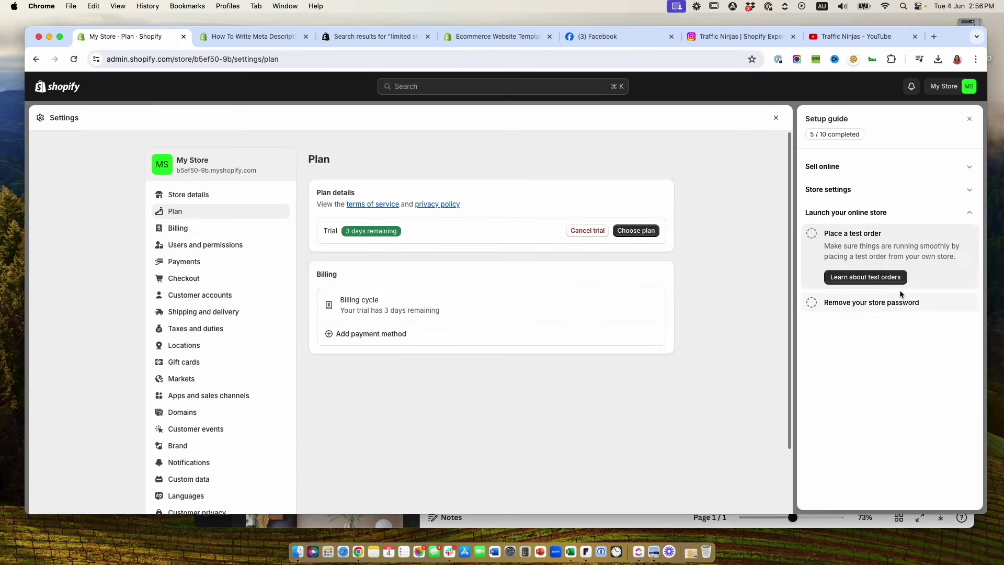
pyautogui.click(836, 303)
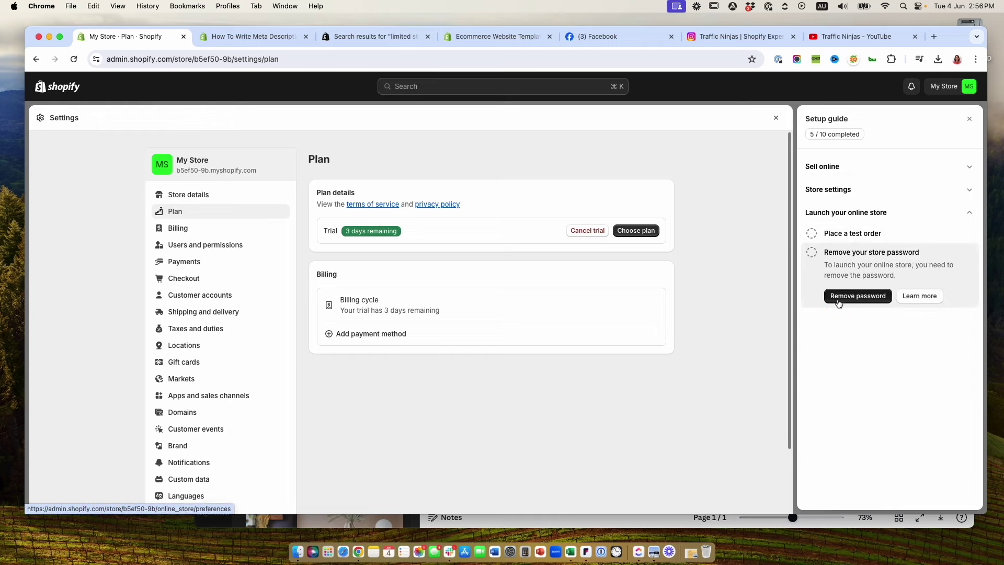
pyautogui.click(182, 412)
pyautogui.moveTo(435, 325); pyautogui.dragTo(341, 323)
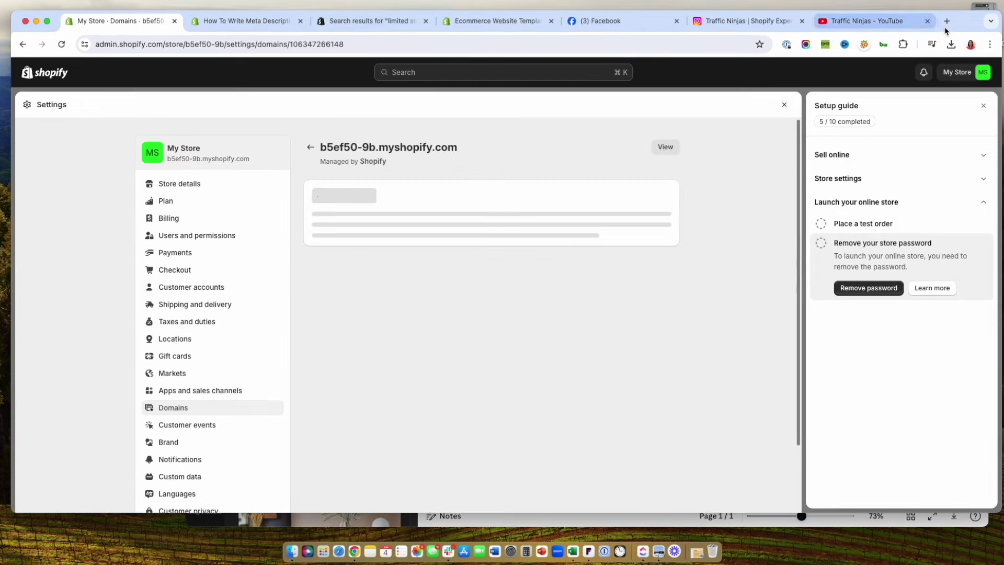
pyautogui.click(666, 147)
pyautogui.scroll(-3, 763, 287)
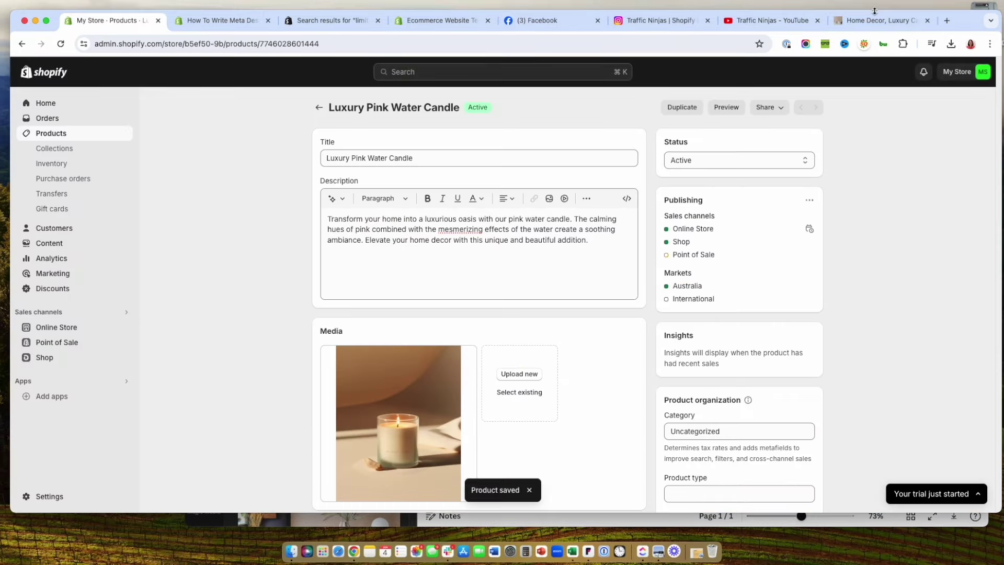
# Switch to the live storefront and look over its homepage, from the banner to the featured products and footer
pyautogui.click(875, 19)
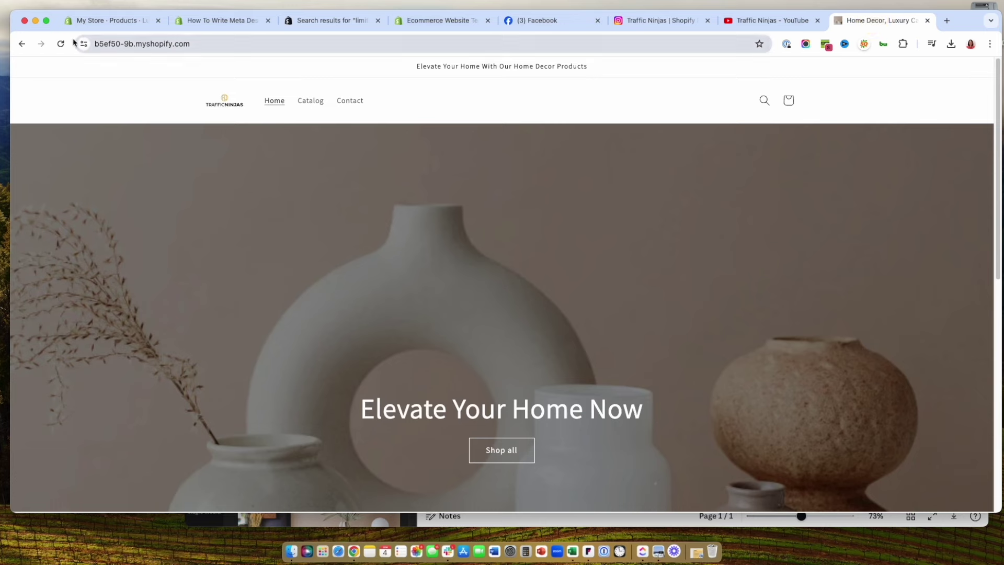
pyautogui.scroll(-8, 701, 191)
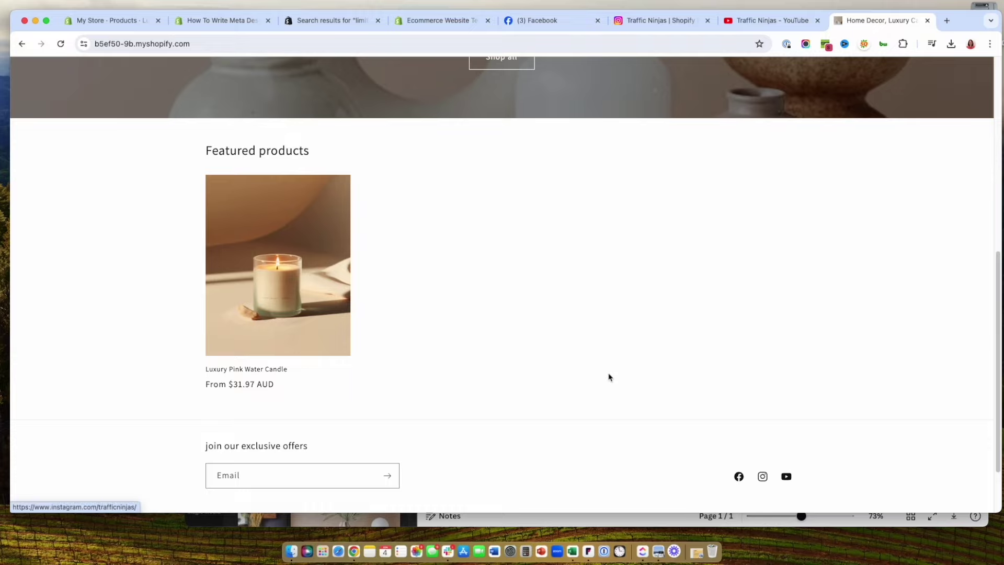
pyautogui.scroll(10, 596, 361)
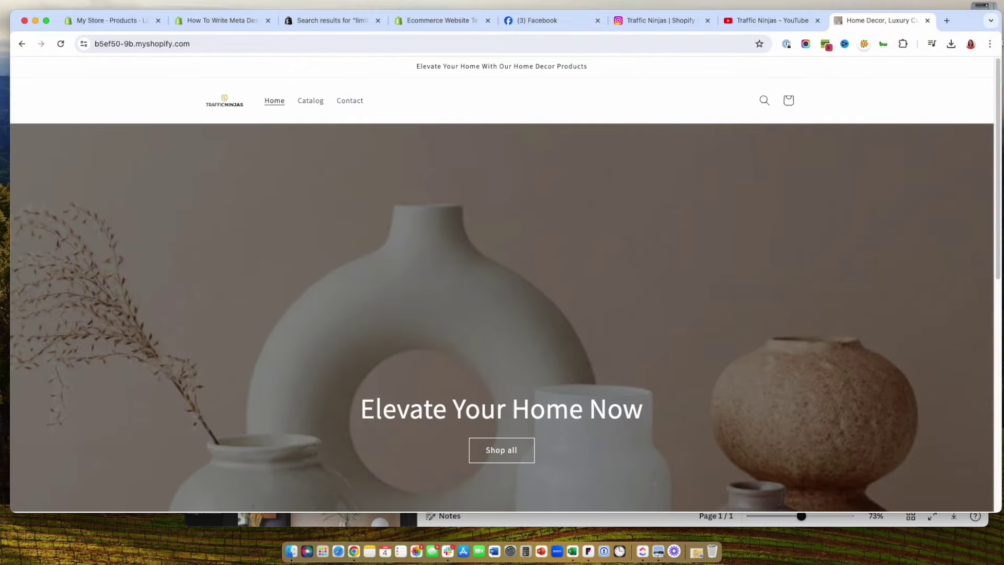